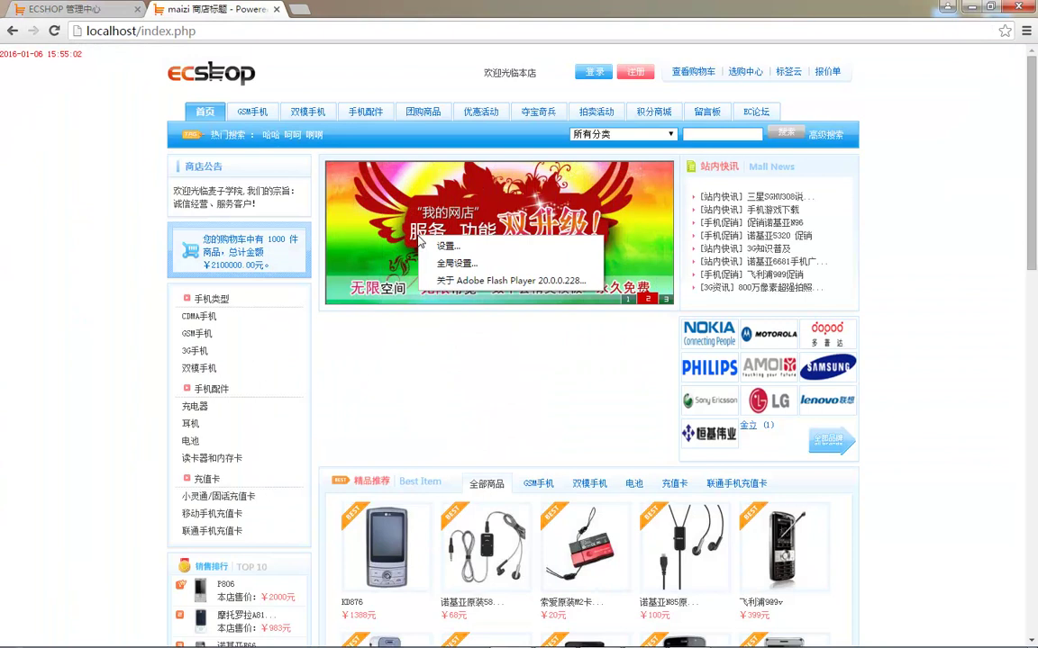
# - Check the context menu of the storefront's homepage carousel to see which player it uses
pyautogui.click(14, 176)
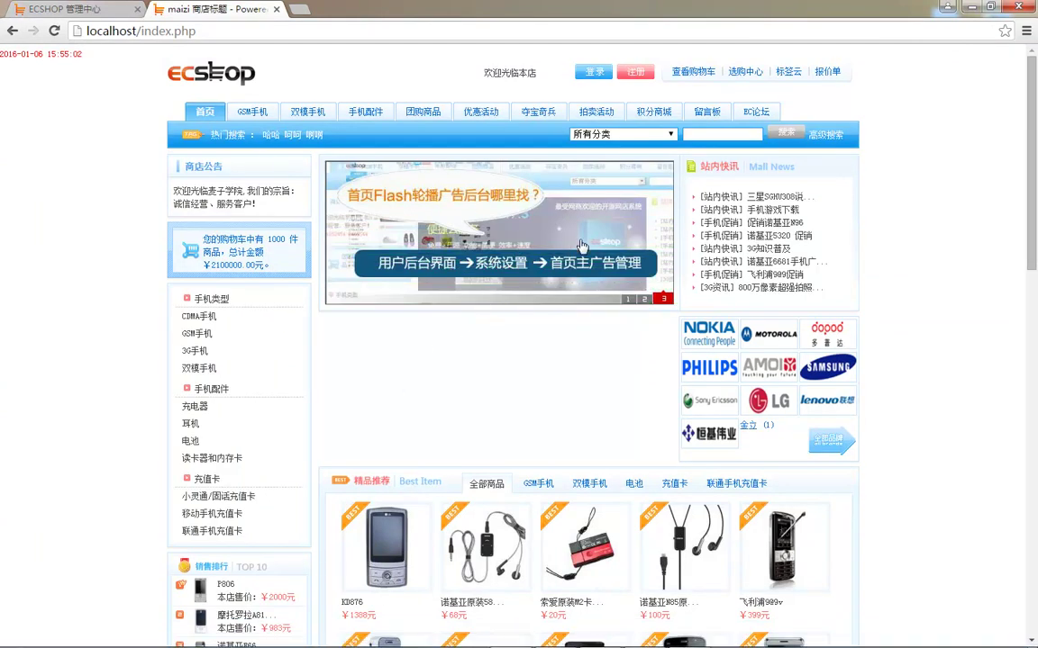
pyautogui.rightClick(531, 222)
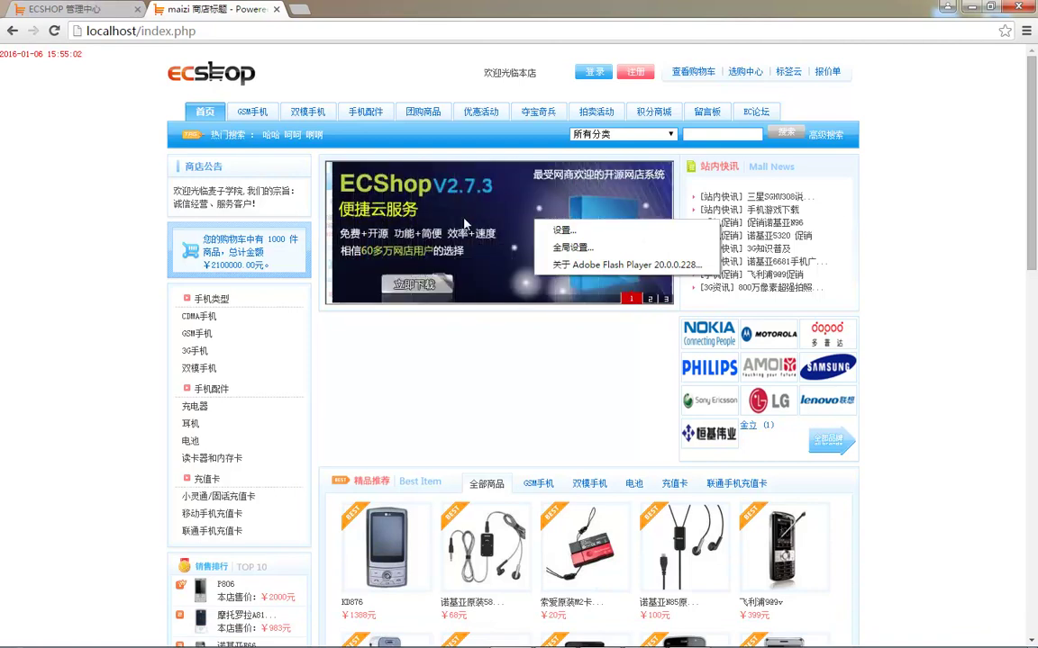
pyautogui.click(38, 204)
# - Return to the ECSHOP admin centre and apply the Red Focus style to the homepage carousel
pyautogui.click(59, 8)
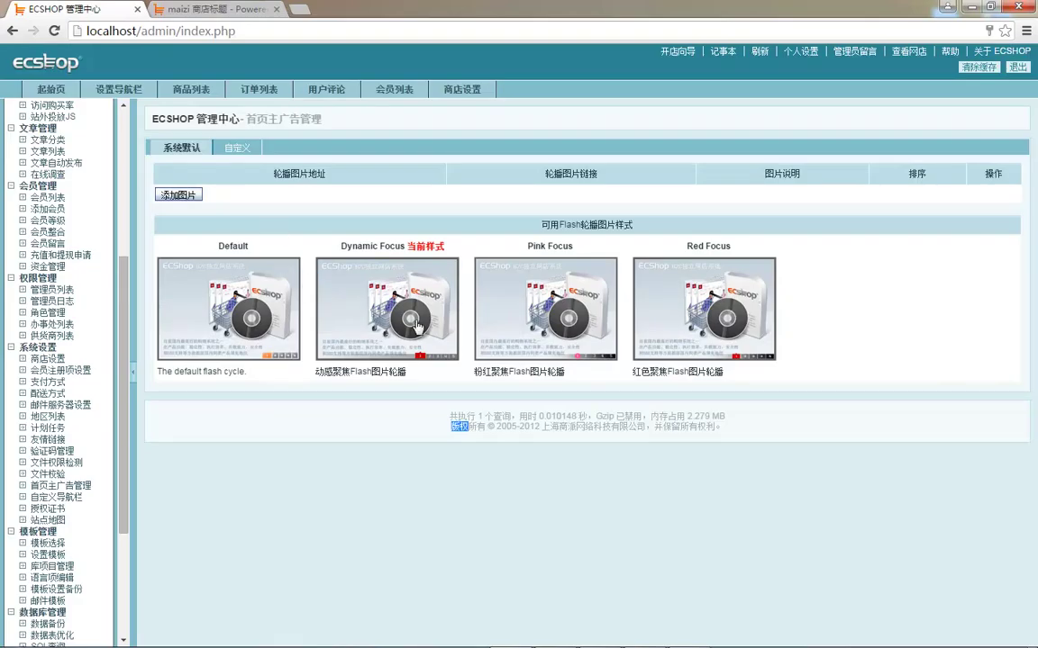
pyautogui.click(676, 326)
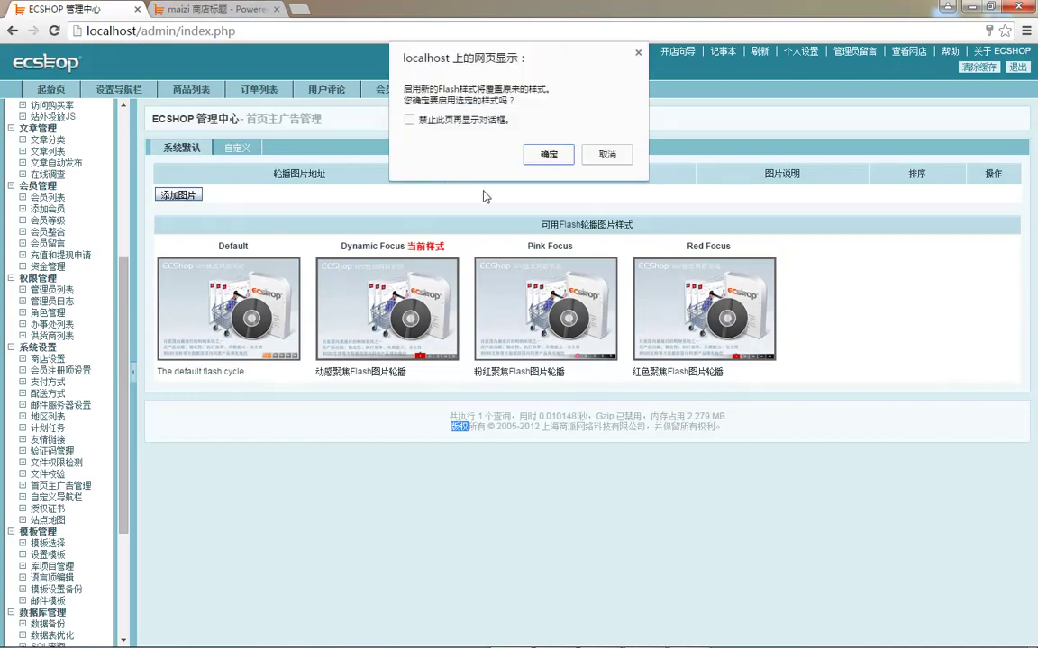
pyautogui.click(543, 160)
pyautogui.press('Return')
# - Reload the storefront homepage and show the carousel's third slide
pyautogui.click(199, 8)
pyautogui.press('F5')
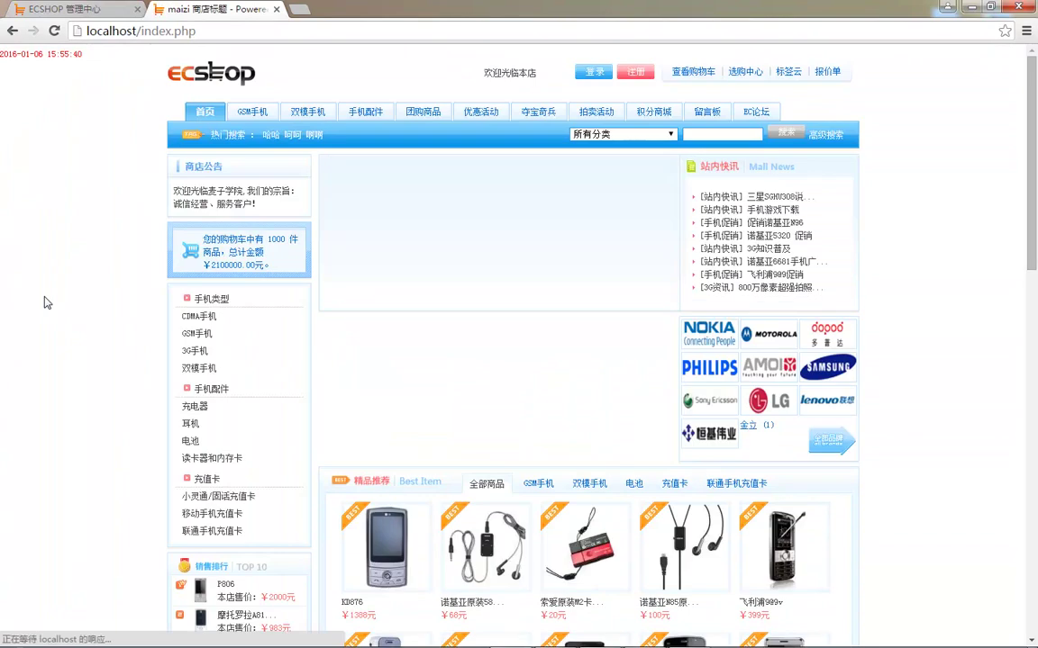
pyautogui.click(662, 300)
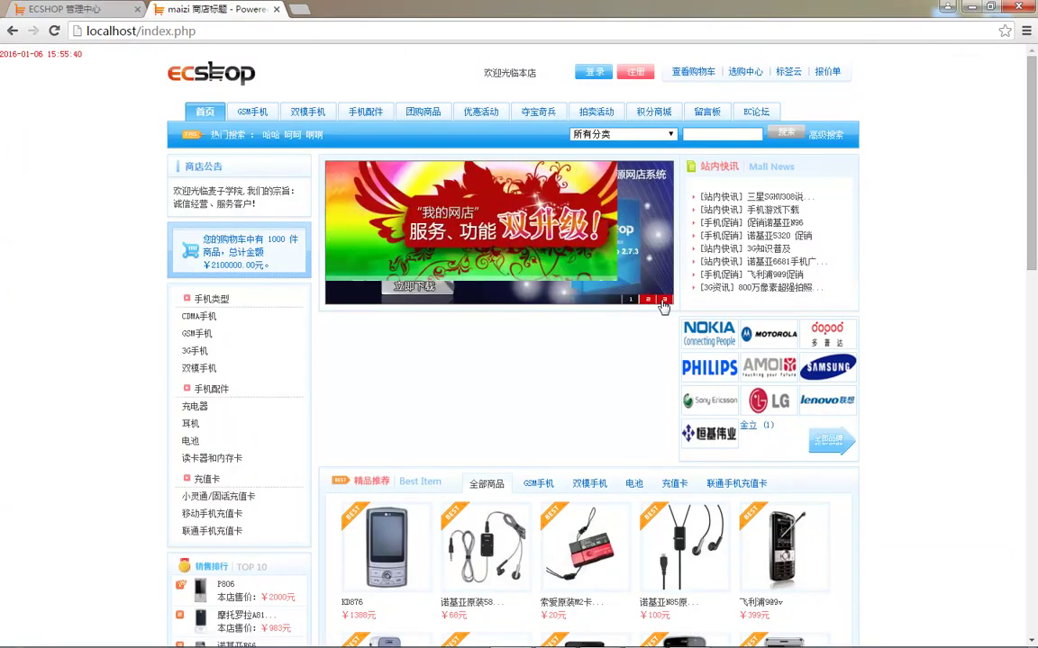
# - Start a new carousel image in the admin centre and choose 1.jpg from the Pictures library as its file
pyautogui.click(122, 11)
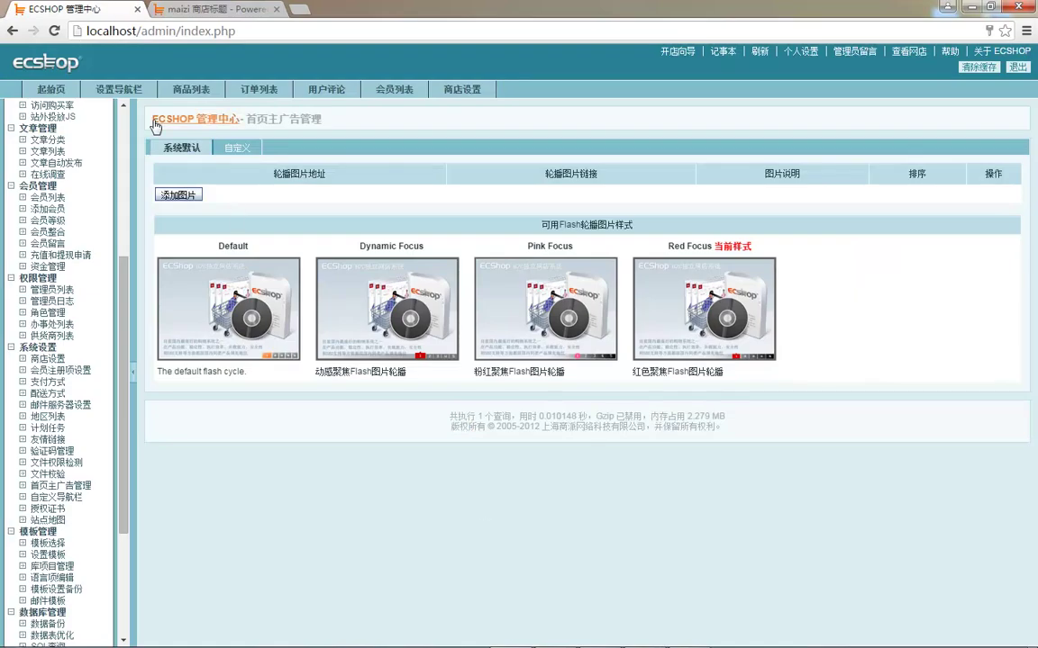
pyautogui.click(176, 195)
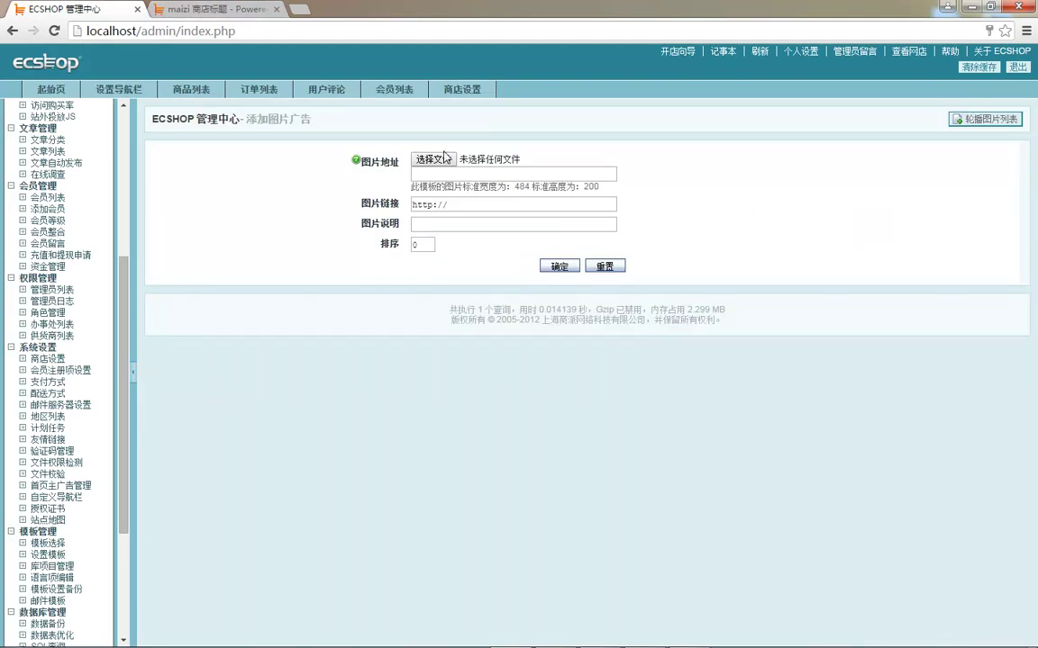
pyautogui.click(432, 159)
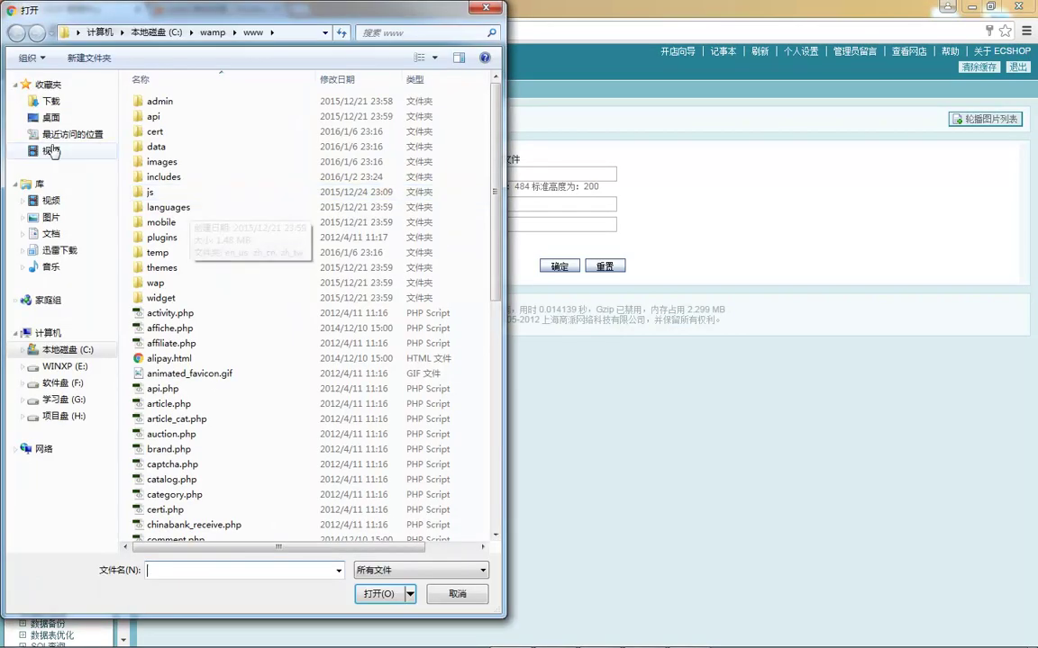
pyautogui.click(50, 117)
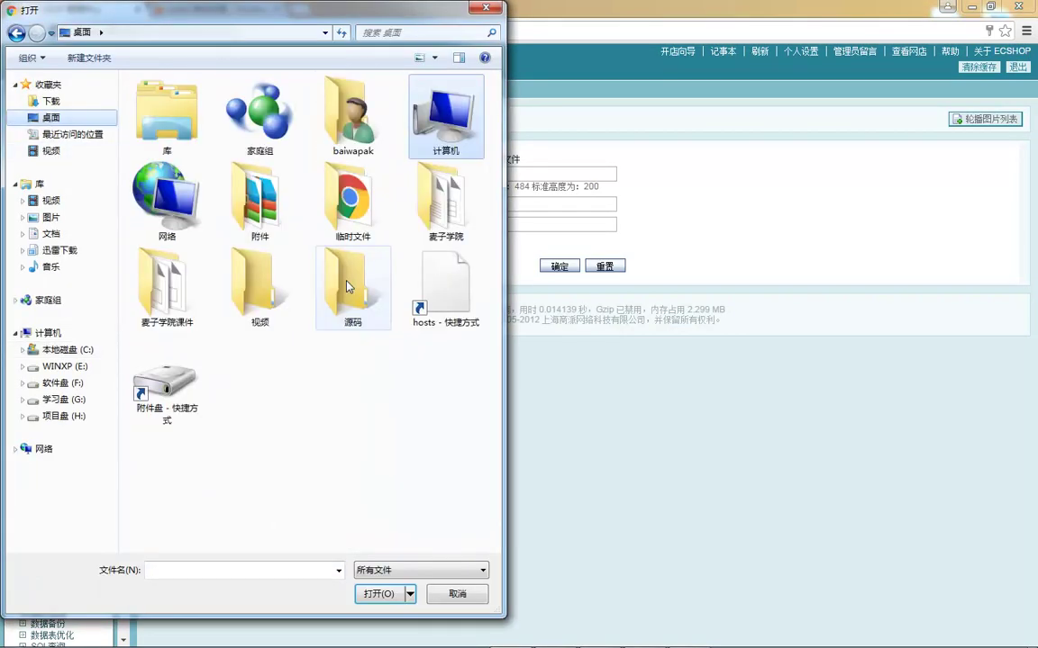
pyautogui.click(54, 217)
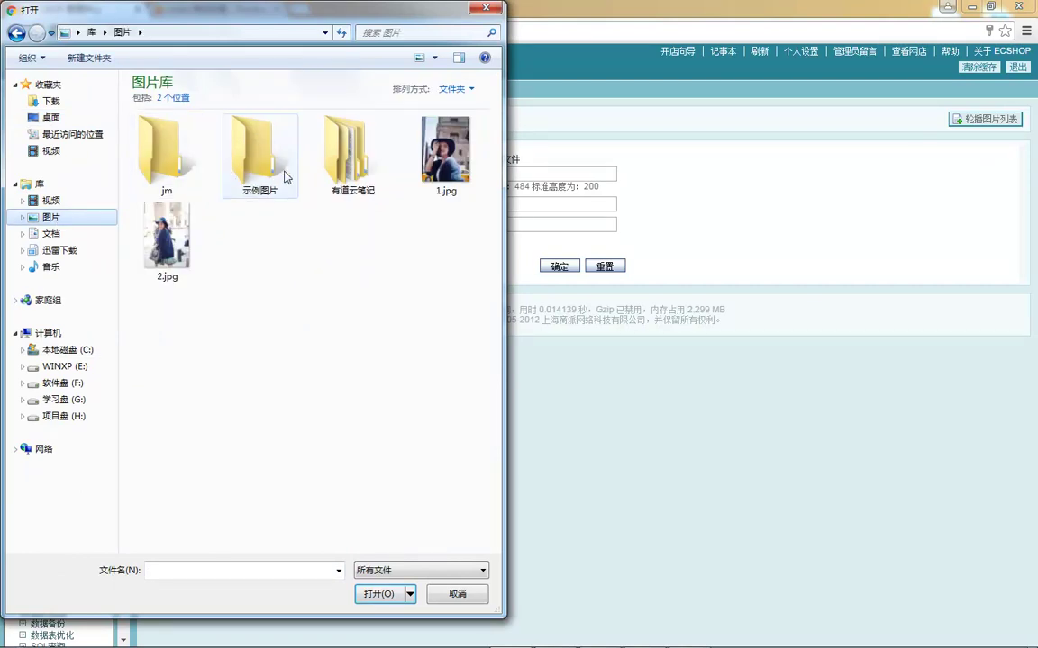
pyautogui.click(441, 170)
pyautogui.click(441, 170)
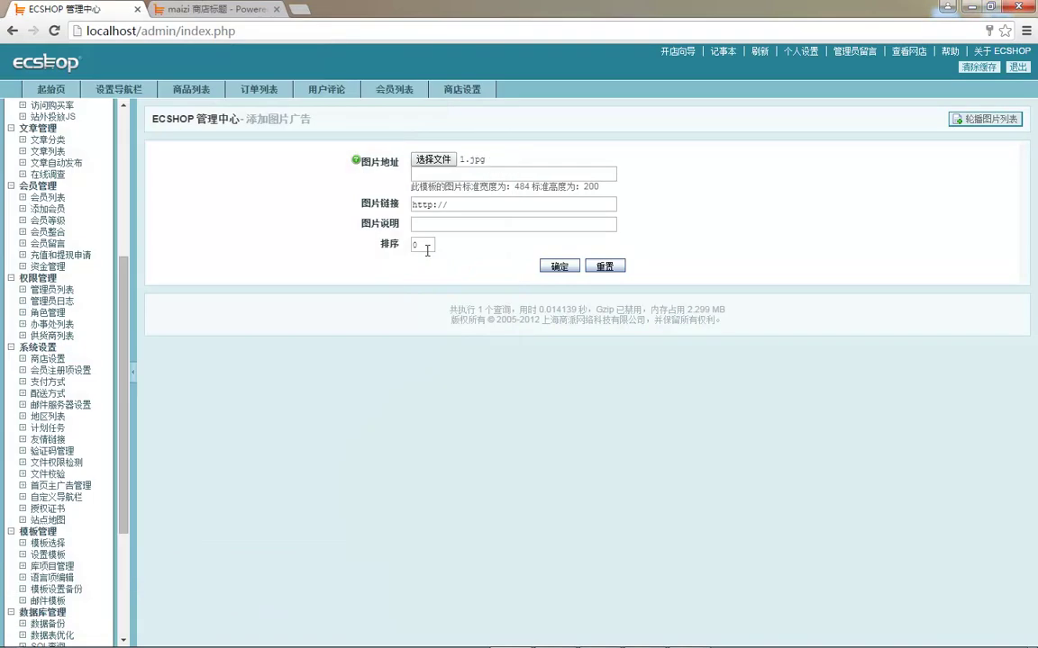
pyautogui.click(507, 211)
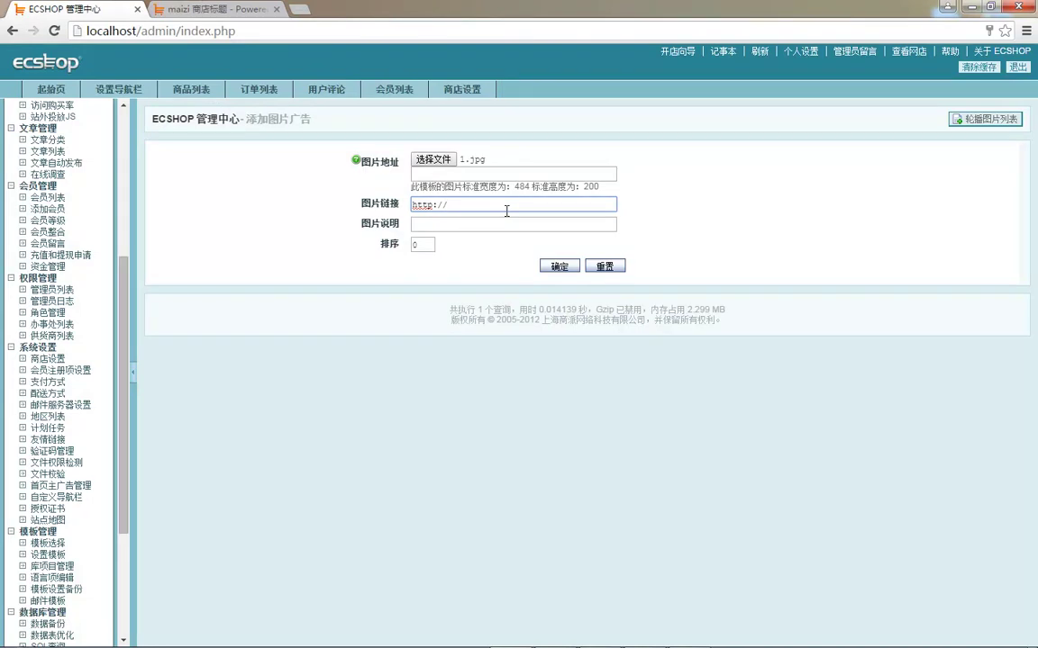
pyautogui.write('www.')
pyautogui.press('Down')
pyautogui.press('Return')
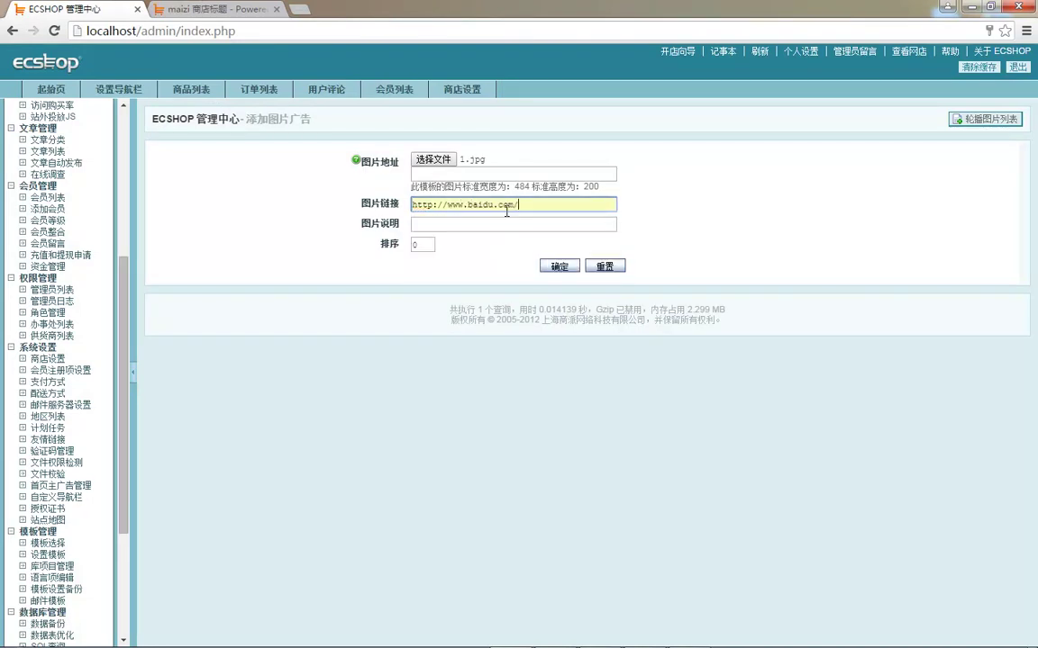
pyautogui.click(560, 266)
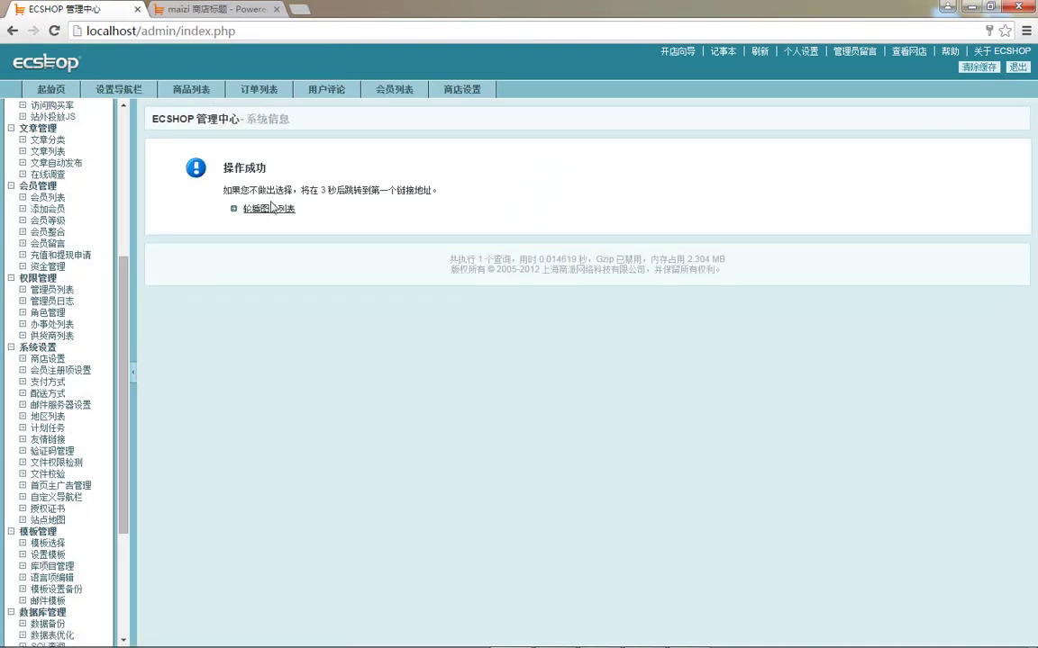
pyautogui.click(347, 222)
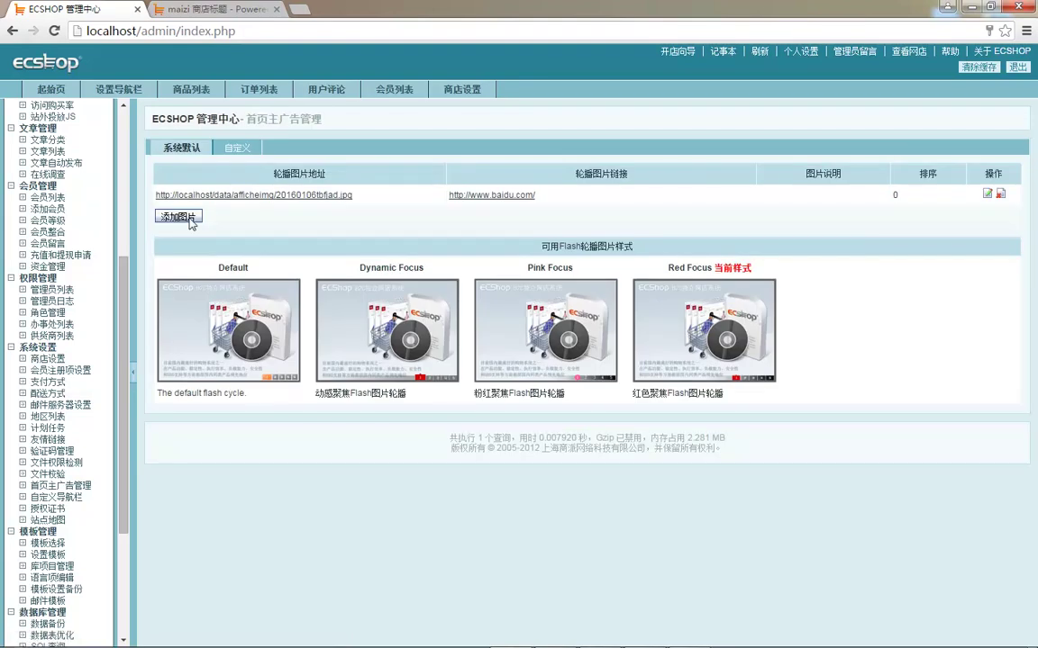
pyautogui.click(185, 214)
pyautogui.click(431, 159)
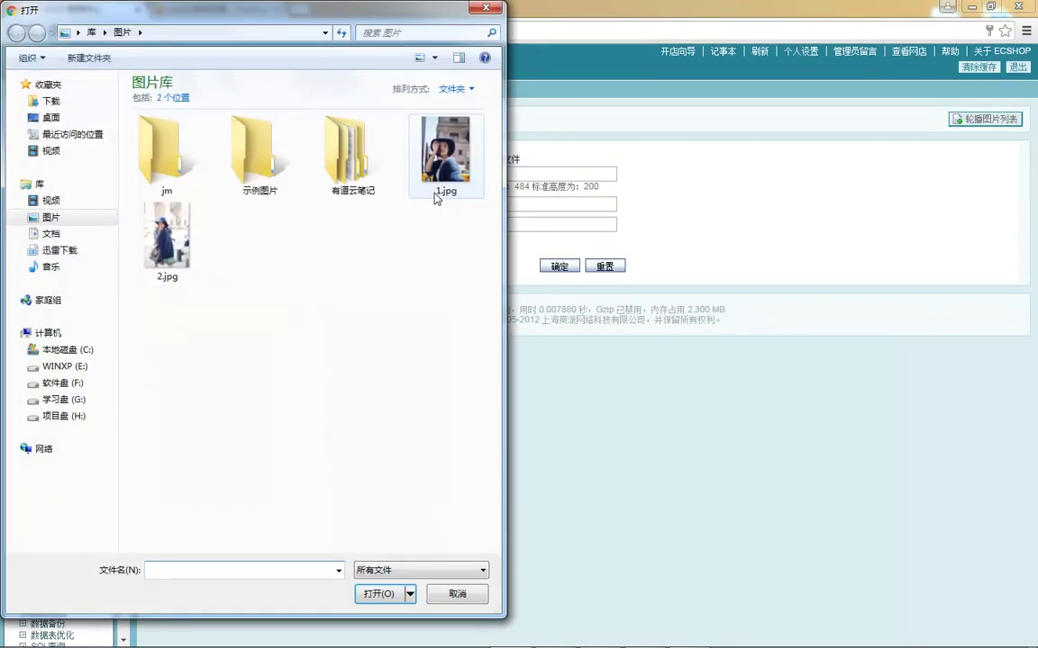
pyautogui.click(163, 243)
pyautogui.doubleClick(163, 243)
pyautogui.click(491, 203)
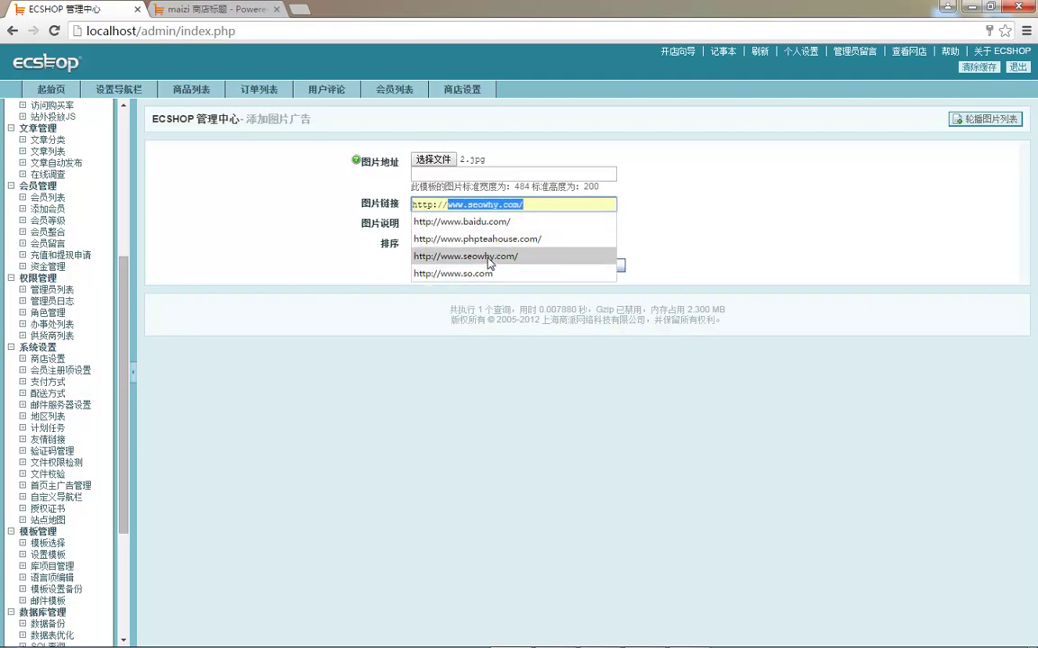
pyautogui.write('www.qq.com/')
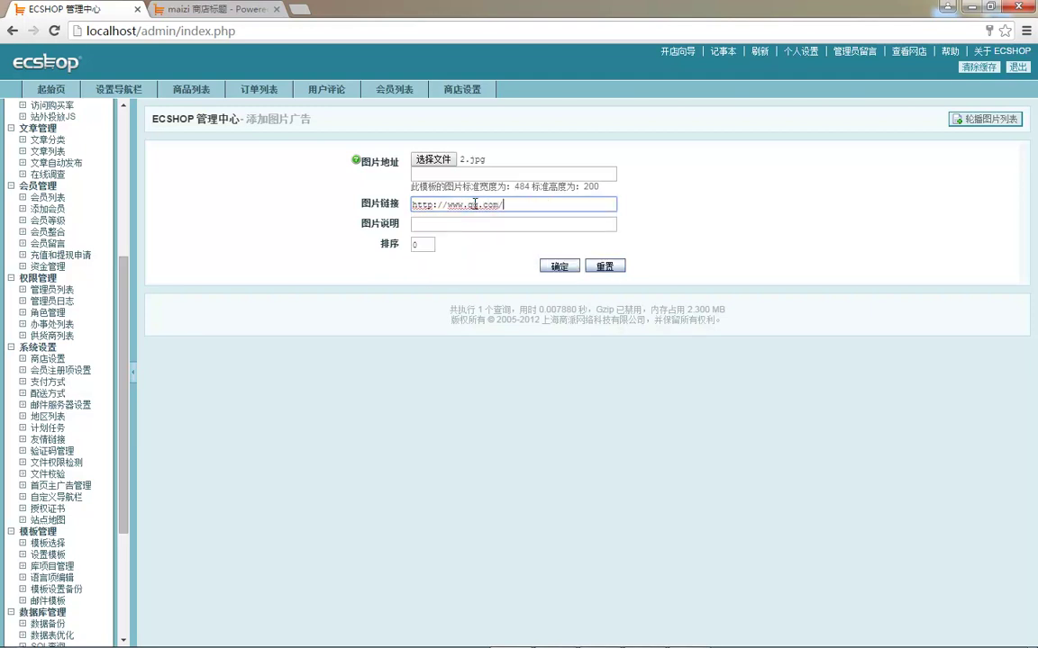
pyautogui.press('Return')
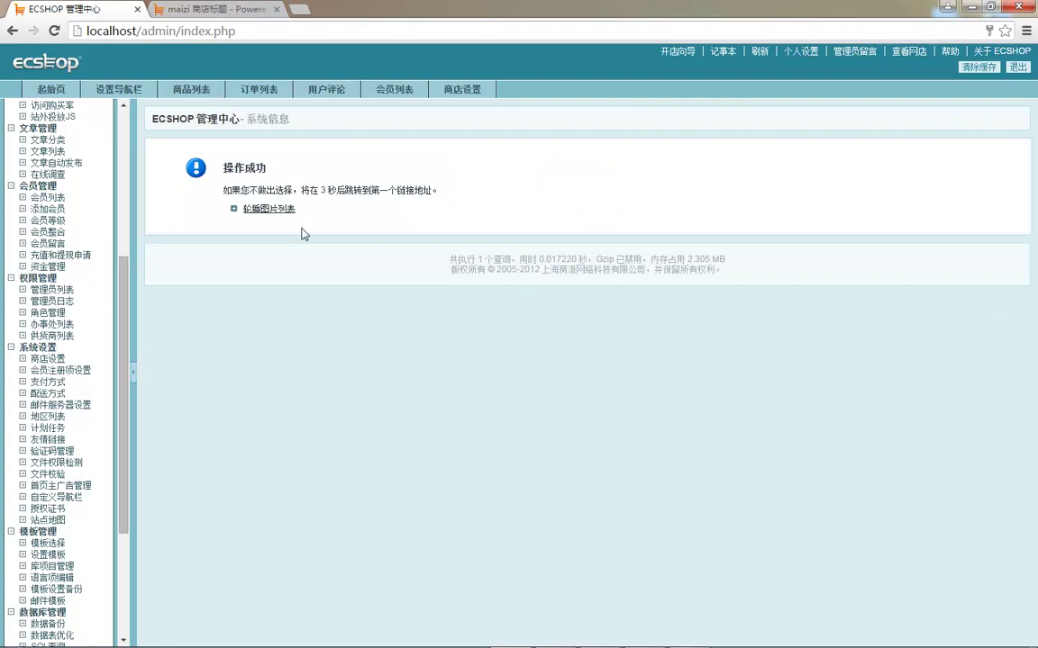
pyautogui.click(270, 209)
# - Clear the shop's page cache and reload the storefront homepage to check the new carousel images
pyautogui.click(978, 66)
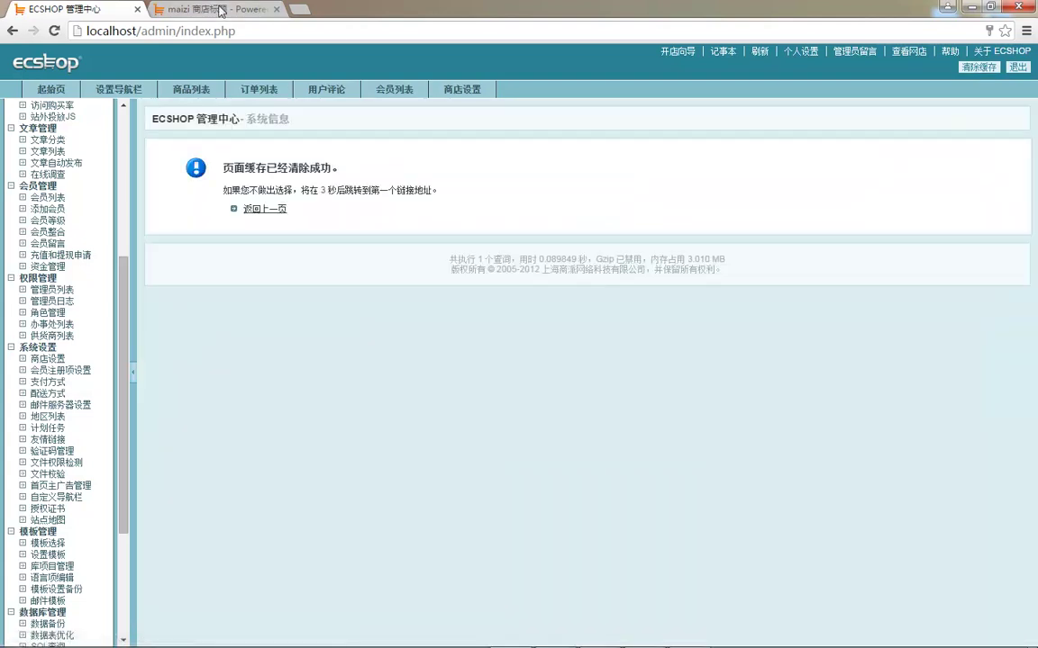
pyautogui.click(220, 9)
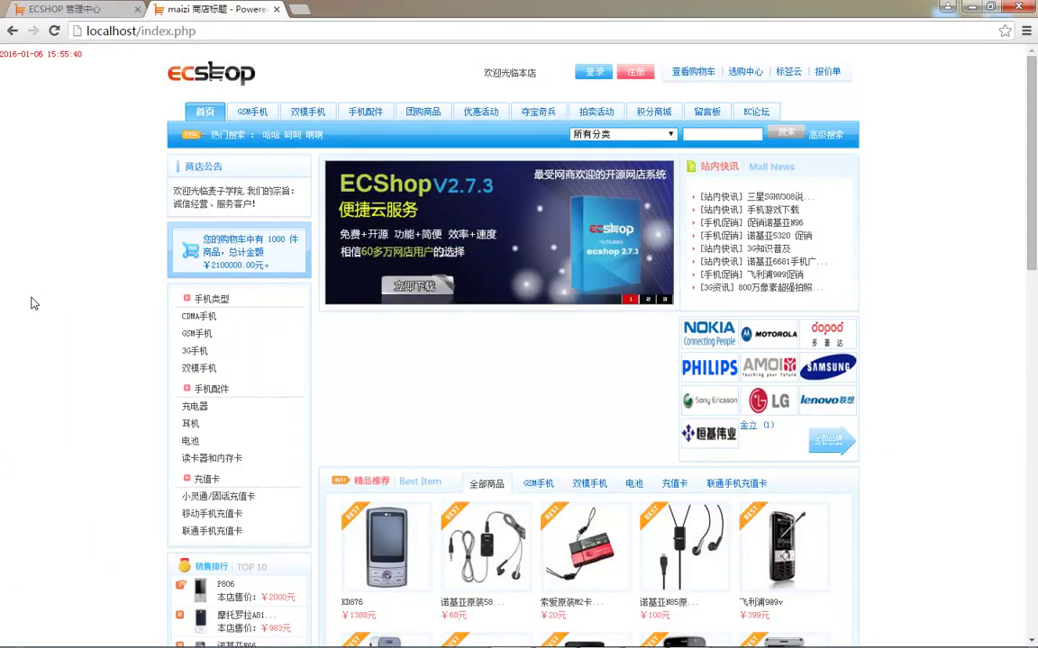
pyautogui.press('F5')
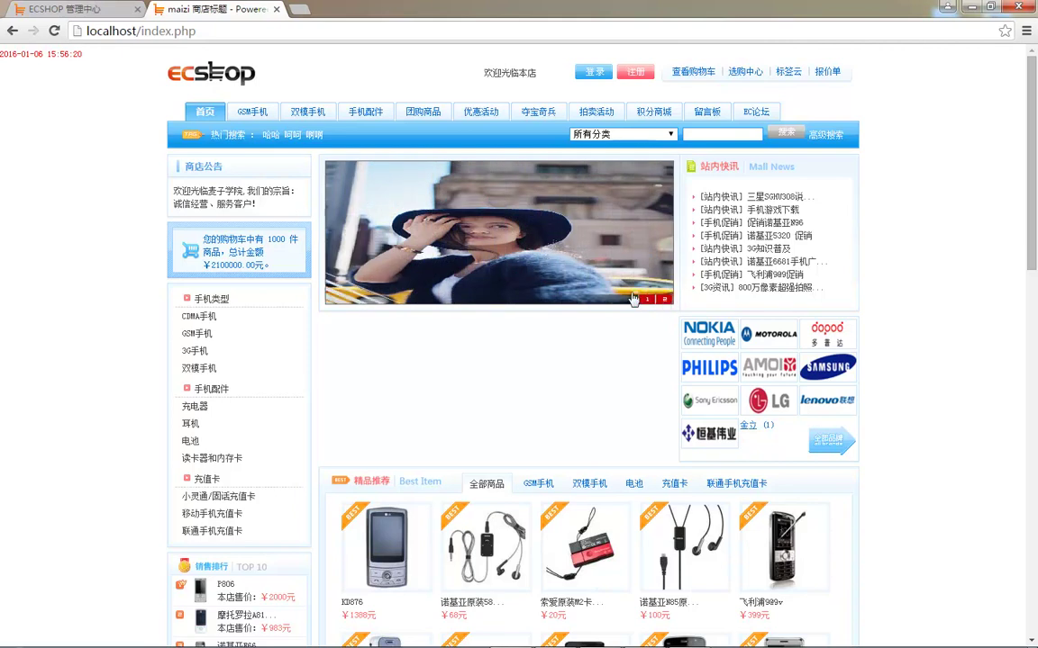
# - Look at the 自定义 section of 首页主广告管理, go back to 系统默认, and return to the storefront carousel
pyautogui.click(36, 8)
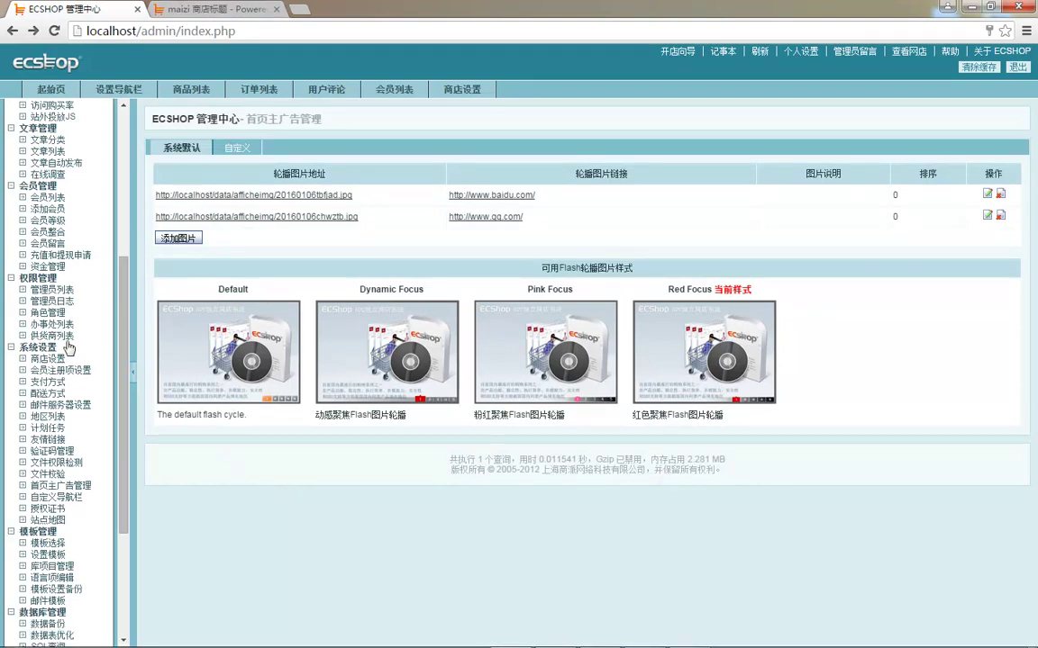
pyautogui.moveTo(121, 334); pyautogui.dragTo(121, 366)
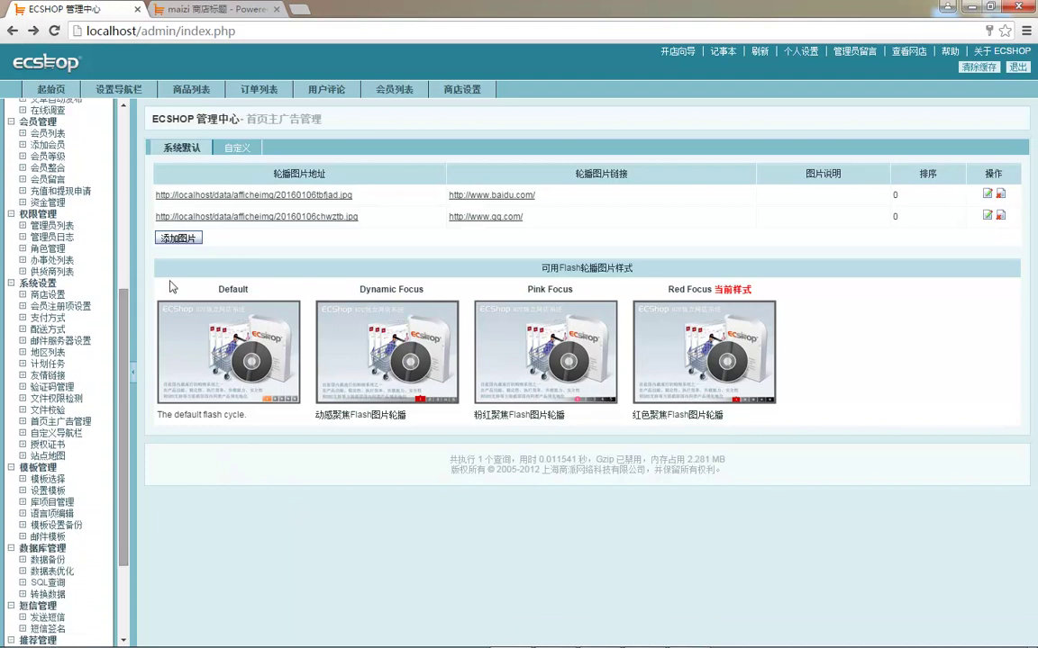
pyautogui.click(237, 149)
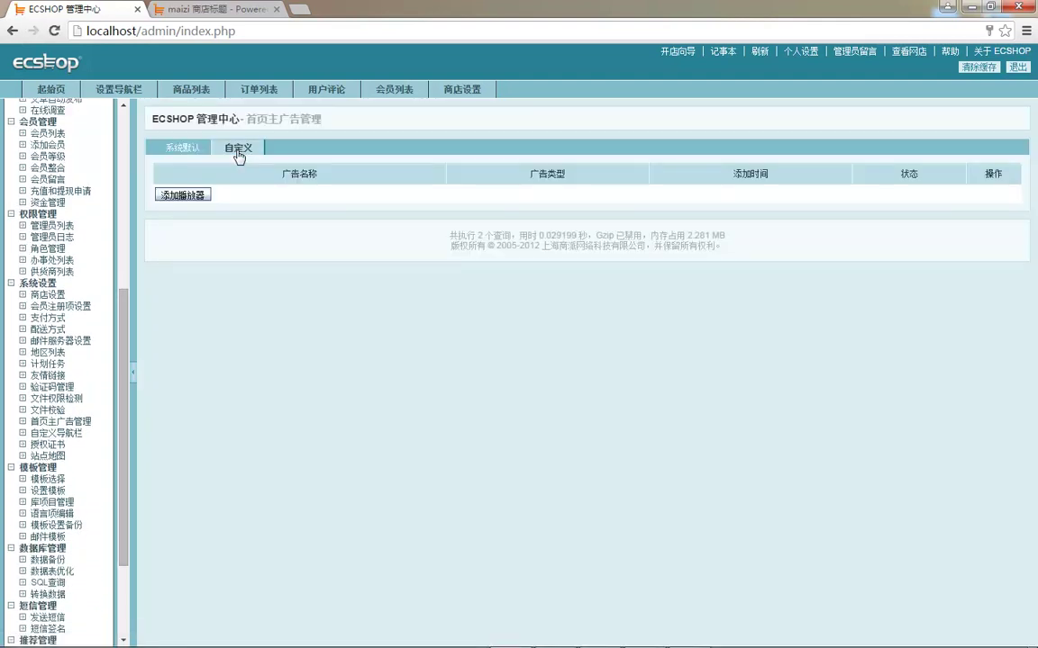
pyautogui.click(175, 146)
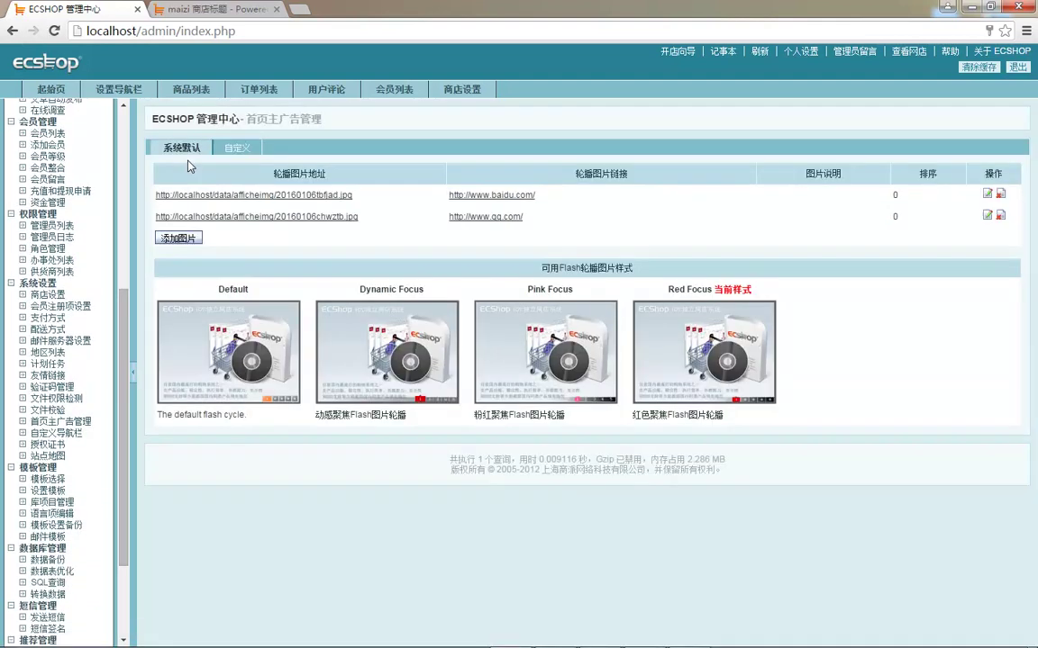
pyautogui.click(214, 11)
# - Open Ecshop二次开发.mmap in Mindjet from the desktop folder 麦子学院课件, cancel the login and maximize the mind map window
pyautogui.moveTo(546, 636)
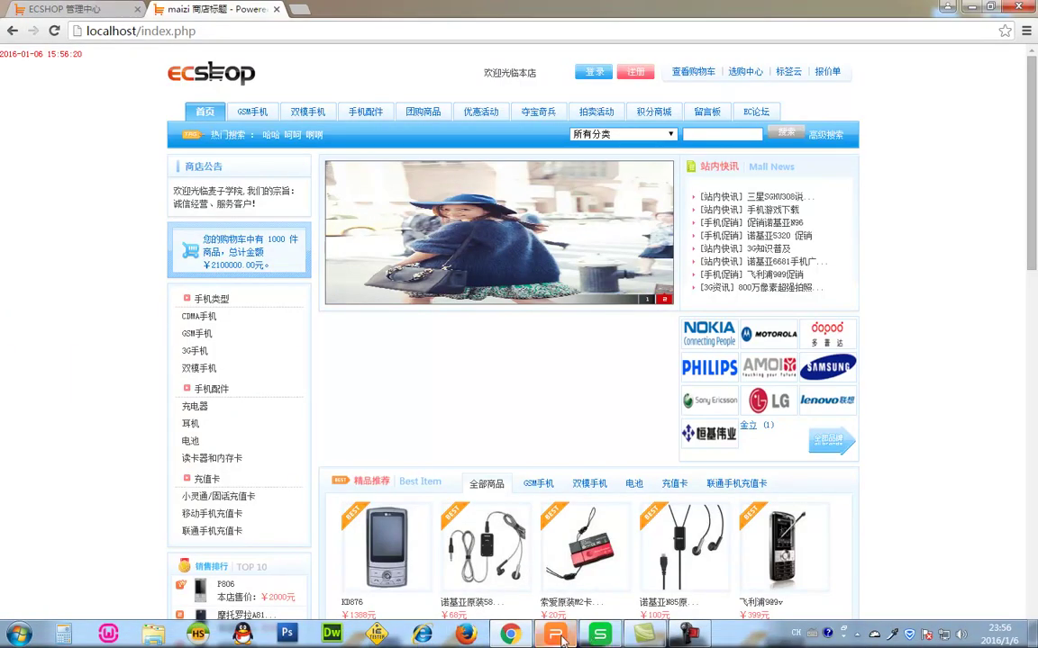
pyautogui.click(552, 636)
pyautogui.click(552, 636)
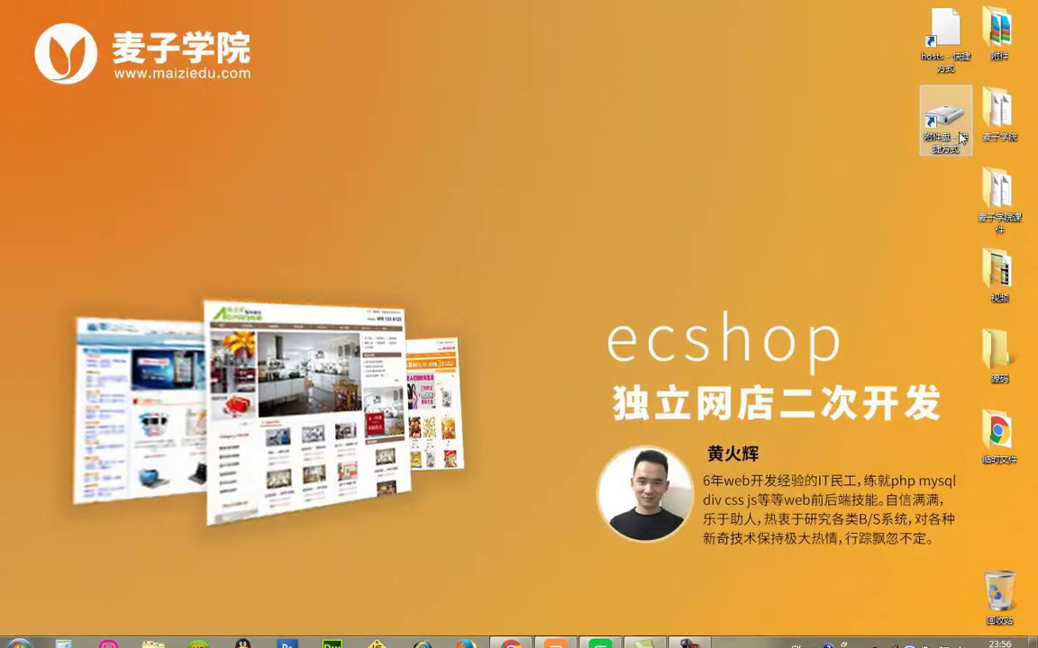
pyautogui.doubleClick(997, 191)
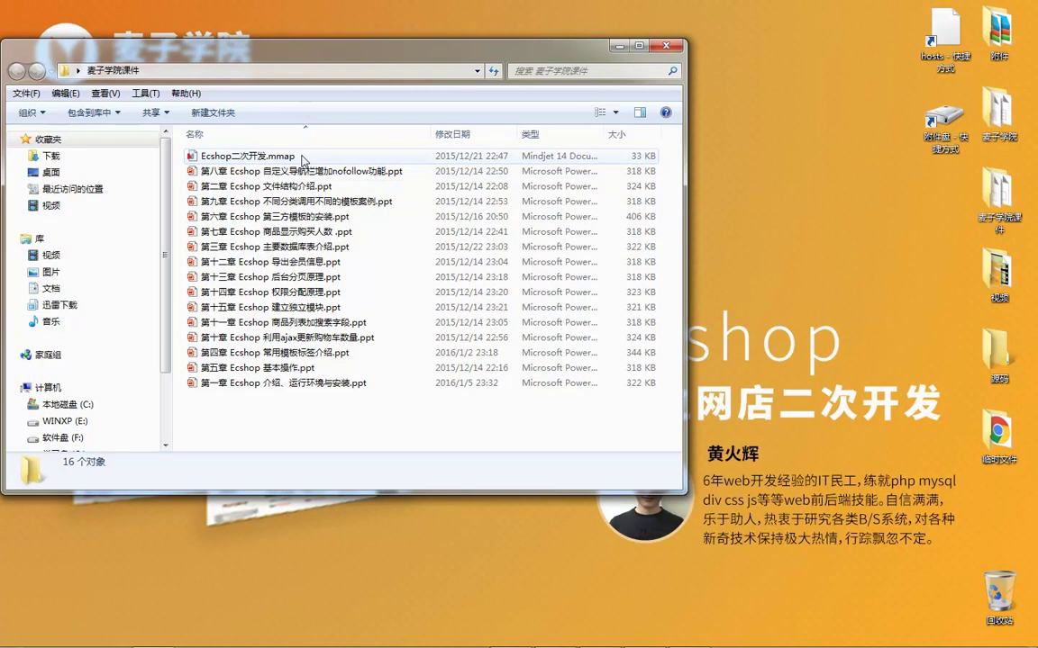
pyautogui.doubleClick(300, 157)
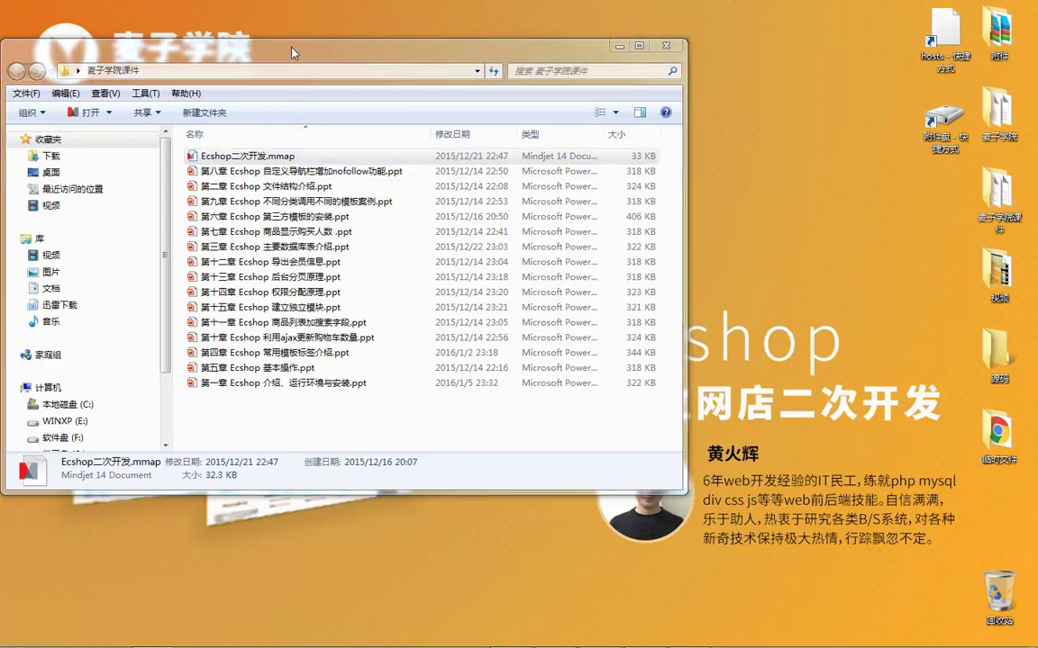
pyautogui.moveTo(291, 40); pyautogui.dragTo(405, 42)
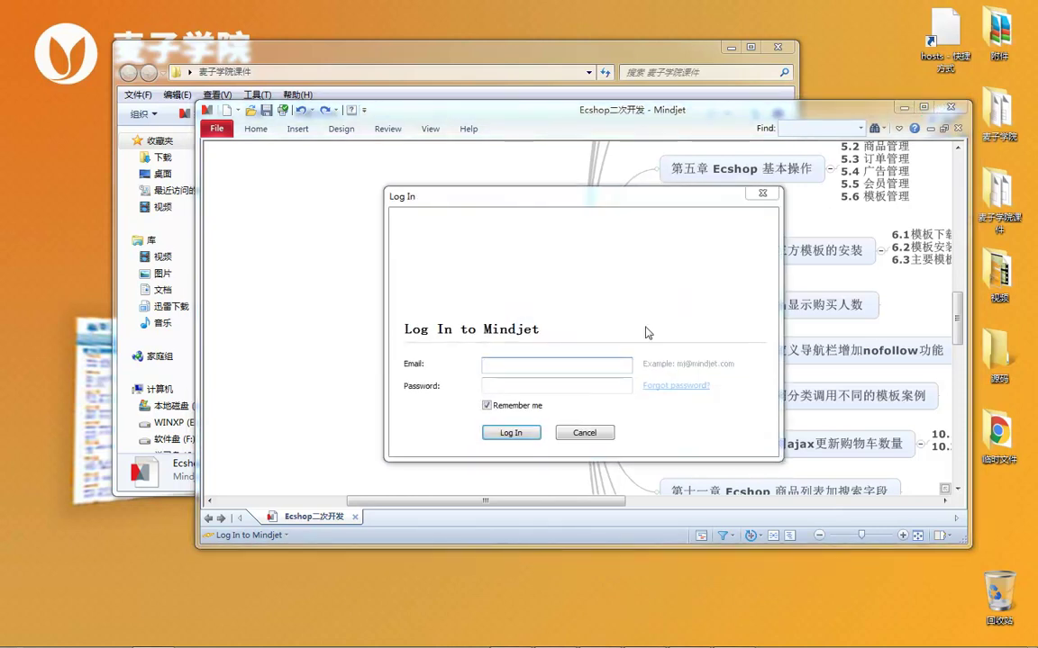
pyautogui.click(584, 433)
pyautogui.doubleClick(833, 108)
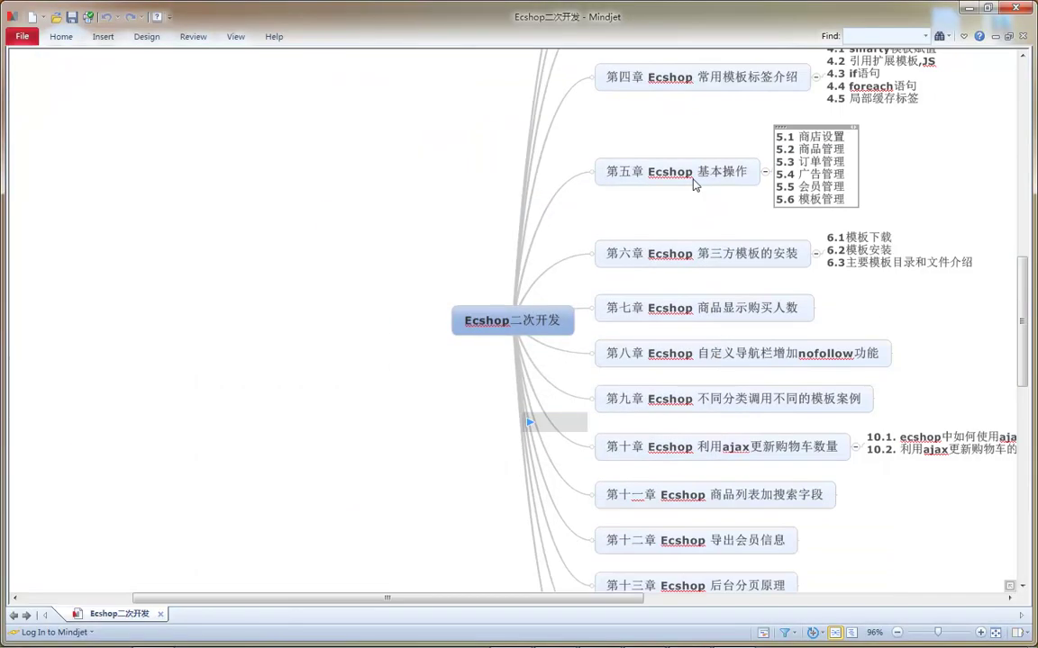
# - Review the subtopics of 第五章 Ecshop 基本操作 and the chapters that follow in the mind map
pyautogui.click(780, 167)
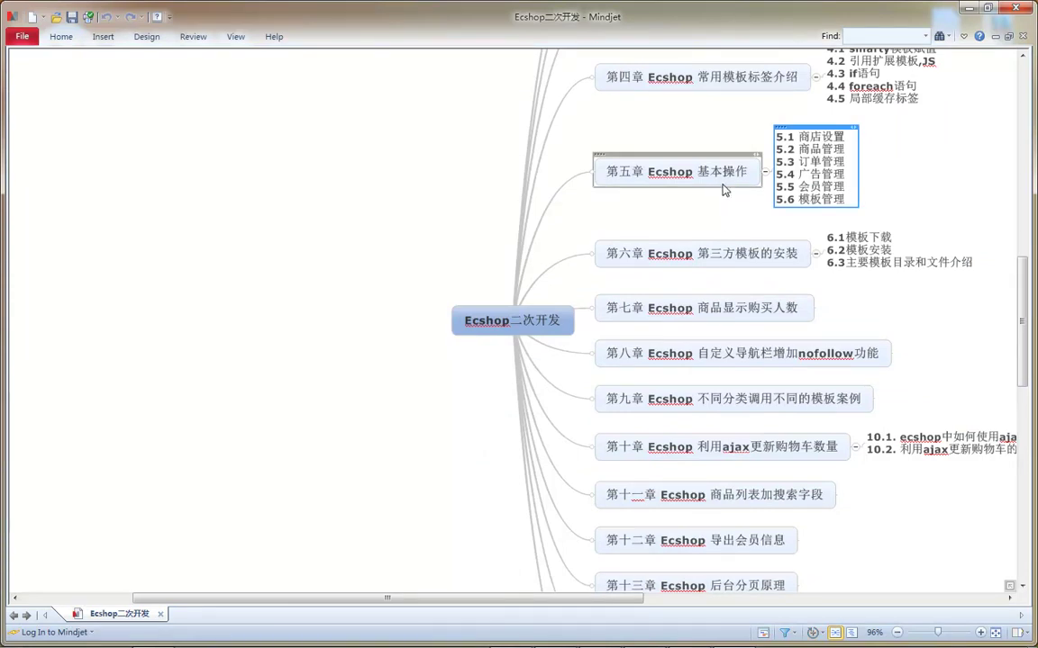
pyautogui.scroll(-3, 735, 198)
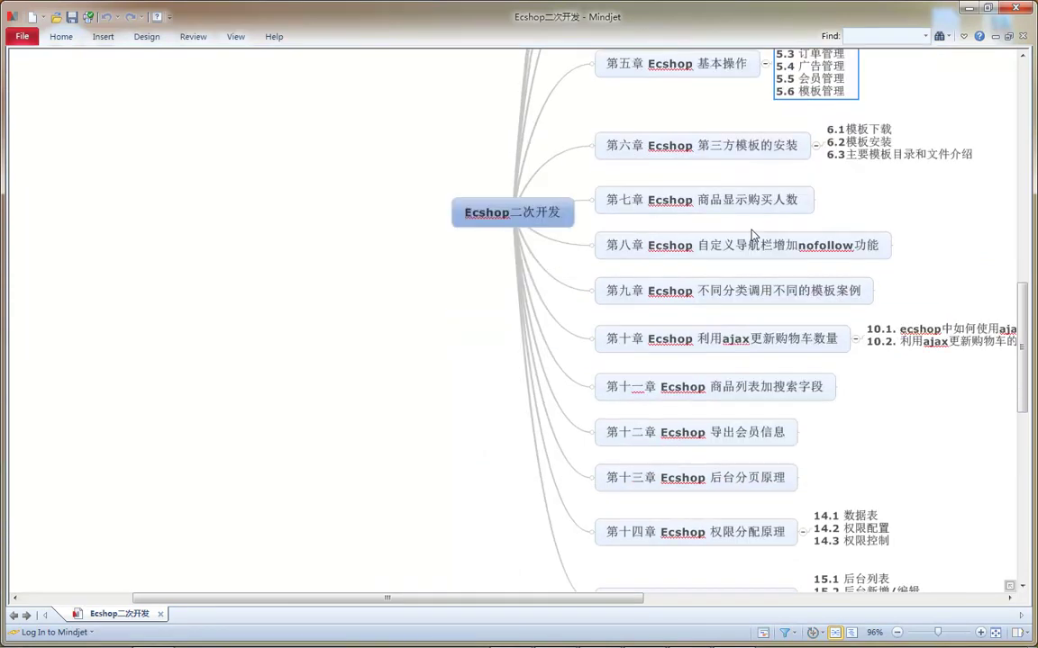
# - Look at the 第六章 template subtopics in the mind map, and switch to the ECShop admin centre in the browser
pyautogui.click(687, 144)
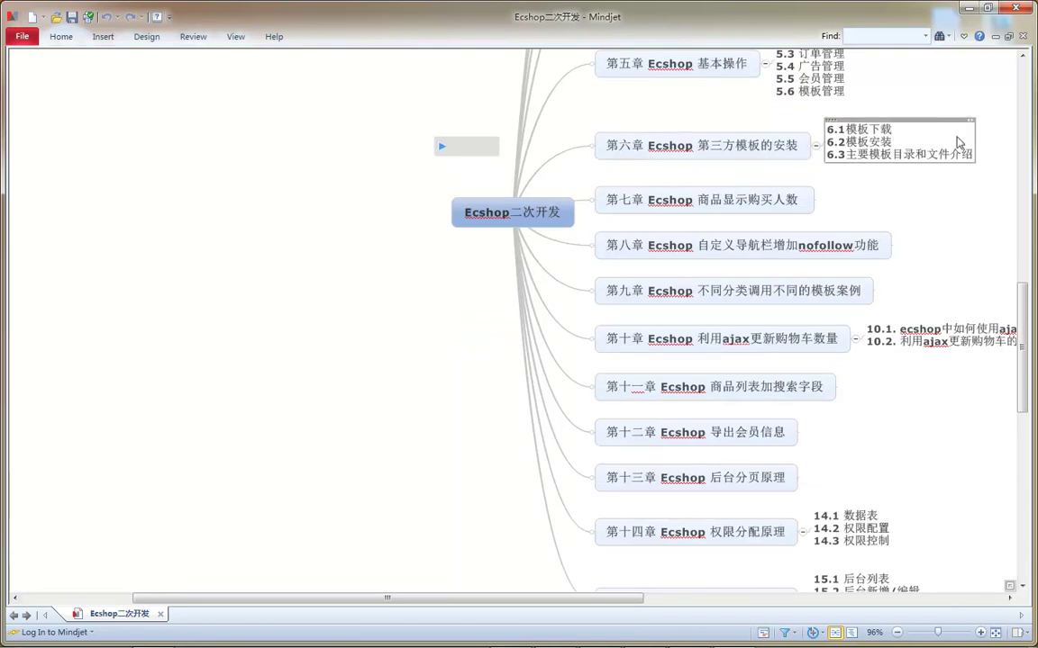
pyautogui.click(878, 158)
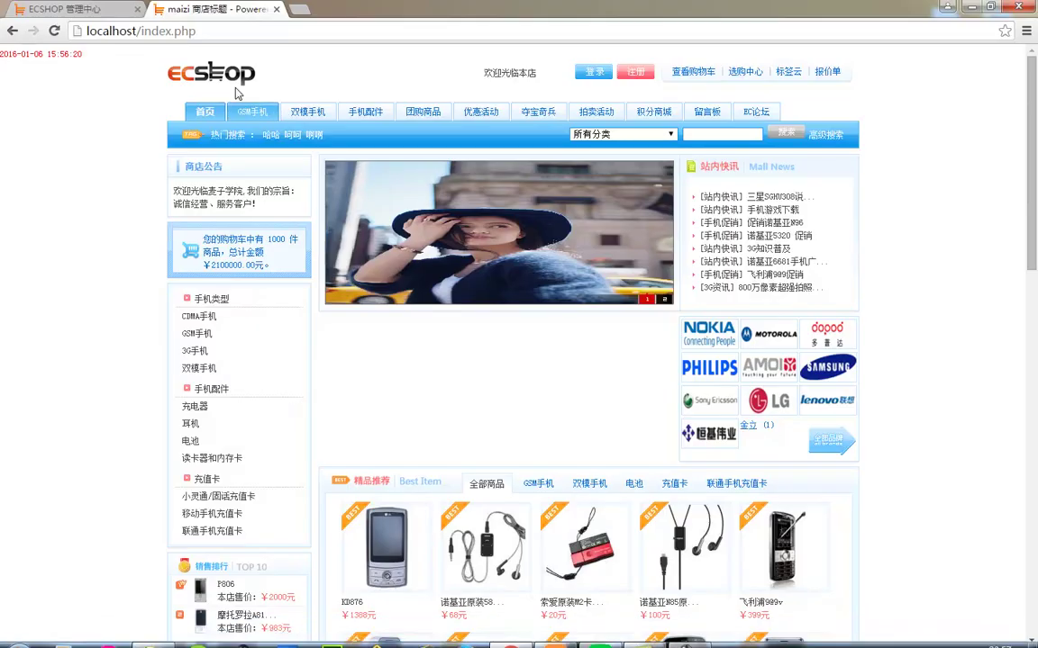
pyautogui.hotkey('ctrl', 'Tab')
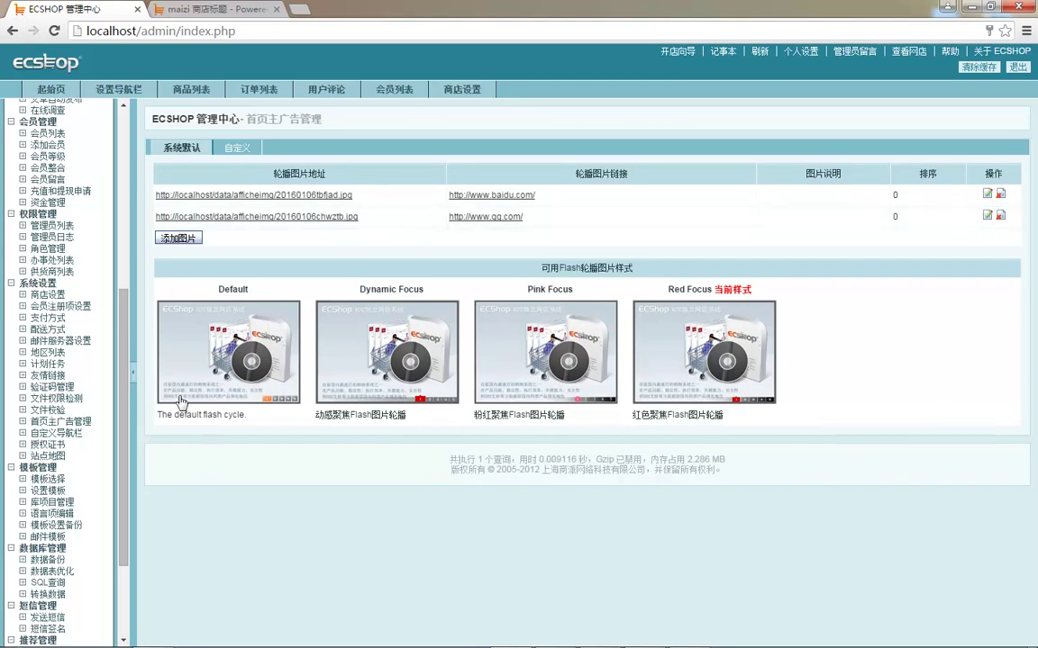
# - View the 广告列表 and 广告位置 pages under 广告管理
pyautogui.moveTo(128, 395); pyautogui.dragTo(114, 227)
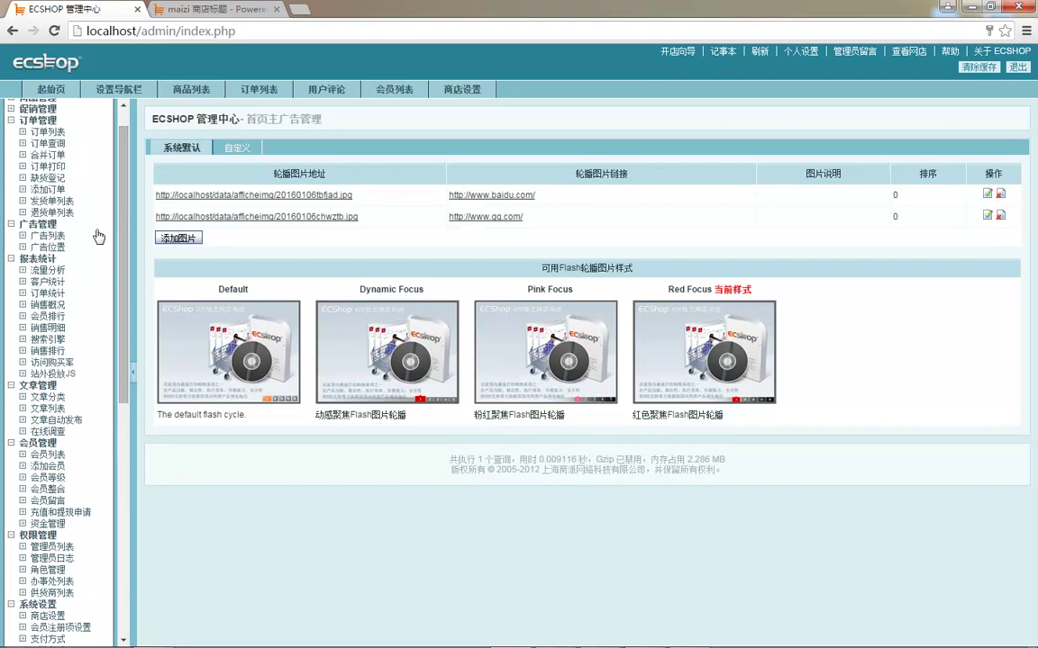
pyautogui.click(52, 236)
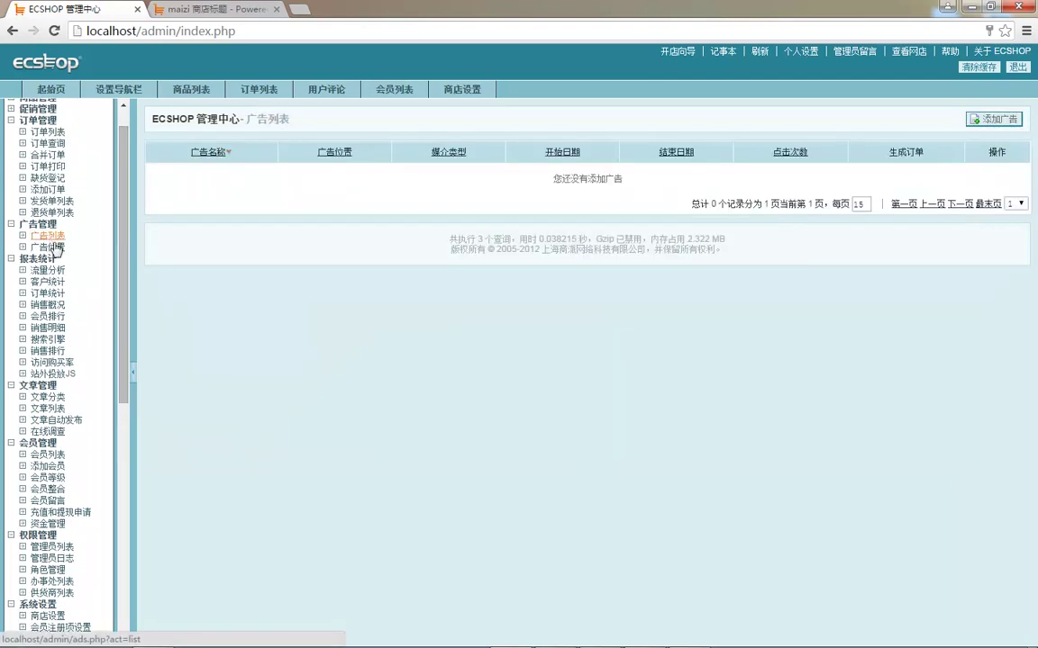
pyautogui.click(54, 247)
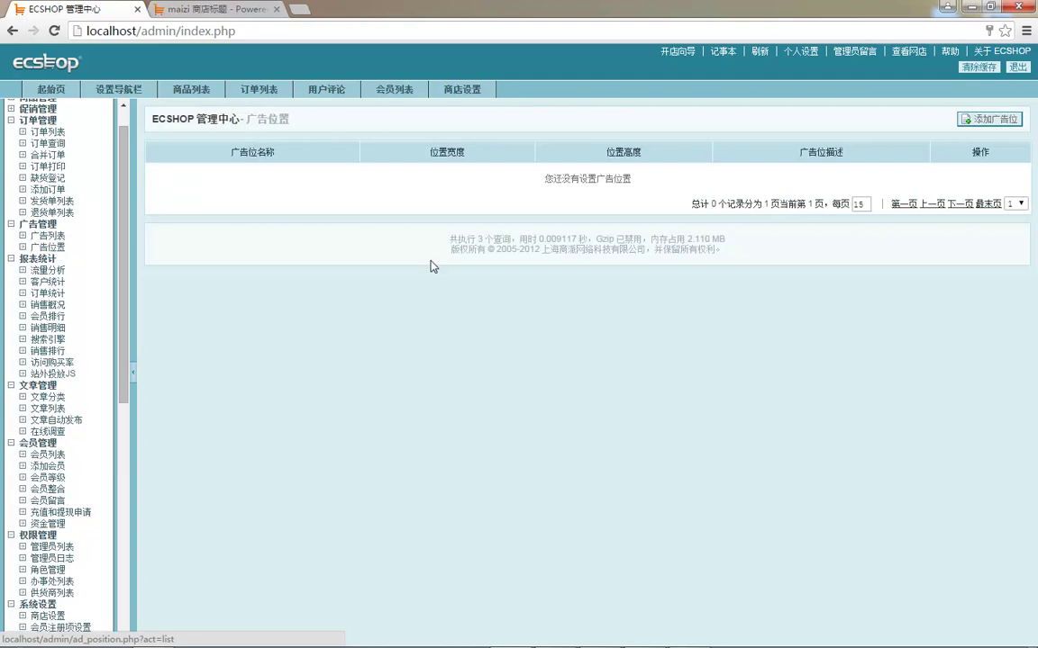
pyautogui.moveTo(536, 188); pyautogui.dragTo(572, 178)
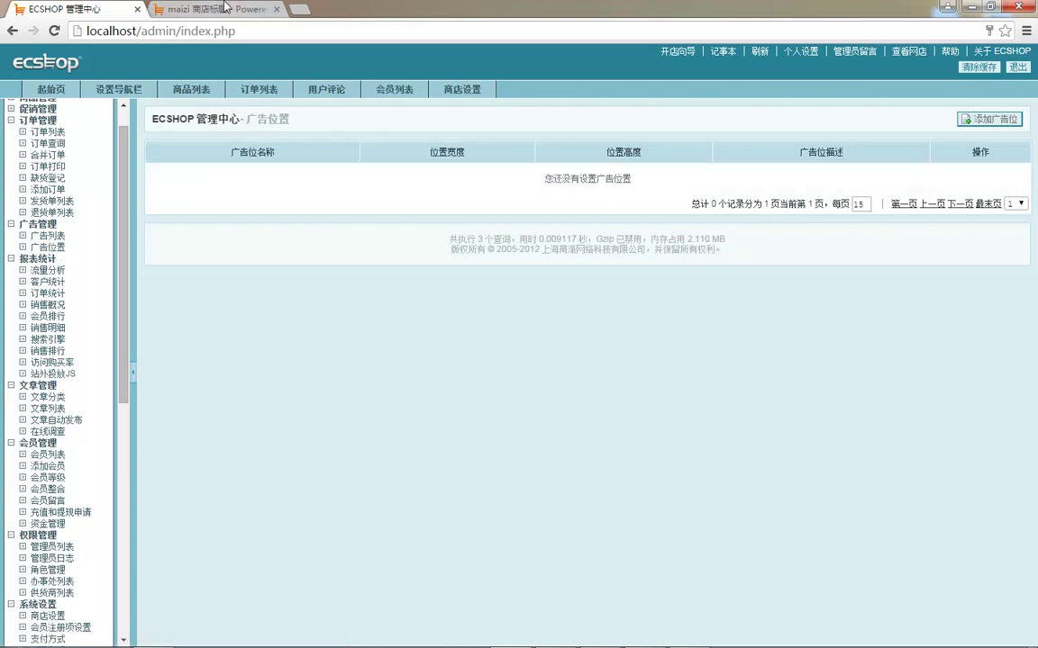
pyautogui.click(205, 10)
pyautogui.click(79, 10)
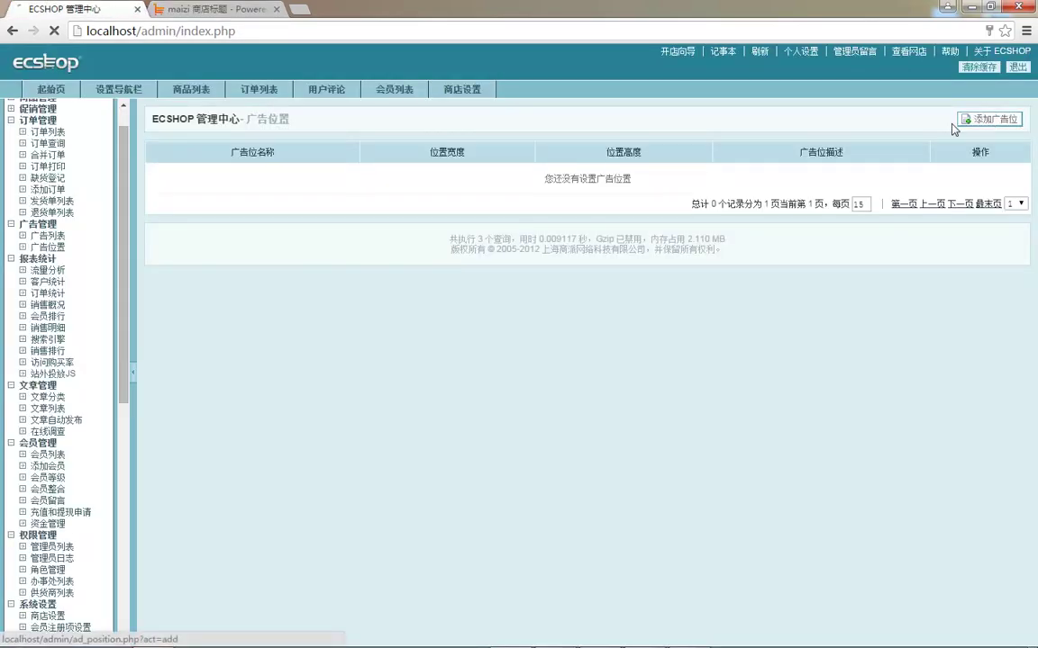
# - Open the form for adding an advertising position, and look at the storefront homepage for a suitable spot
pyautogui.click(990, 118)
pyautogui.click(464, 159)
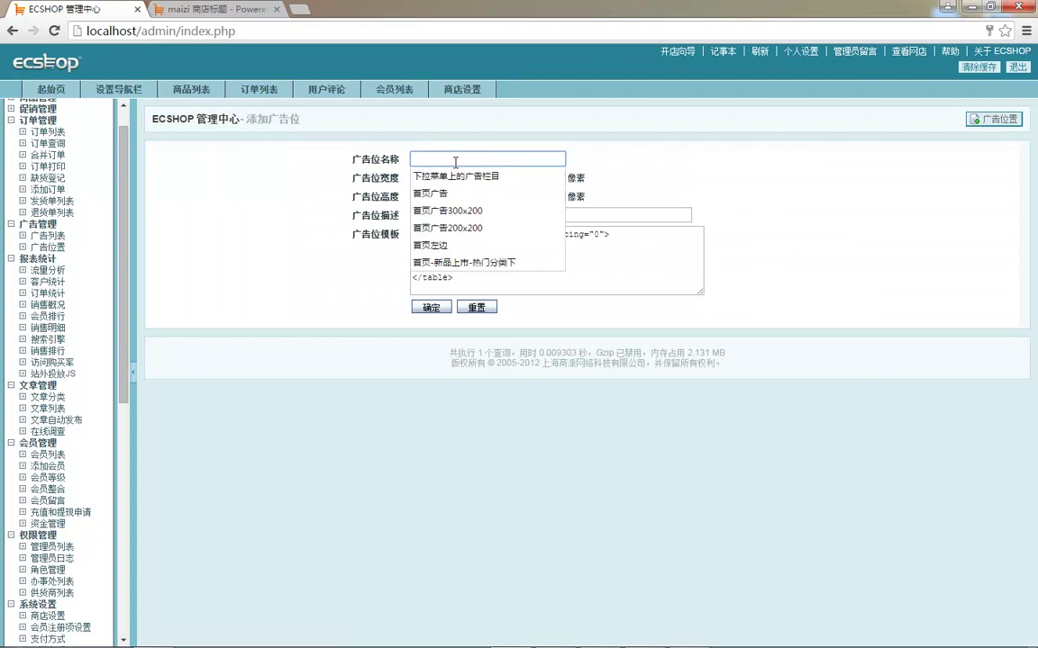
pyautogui.click(205, 10)
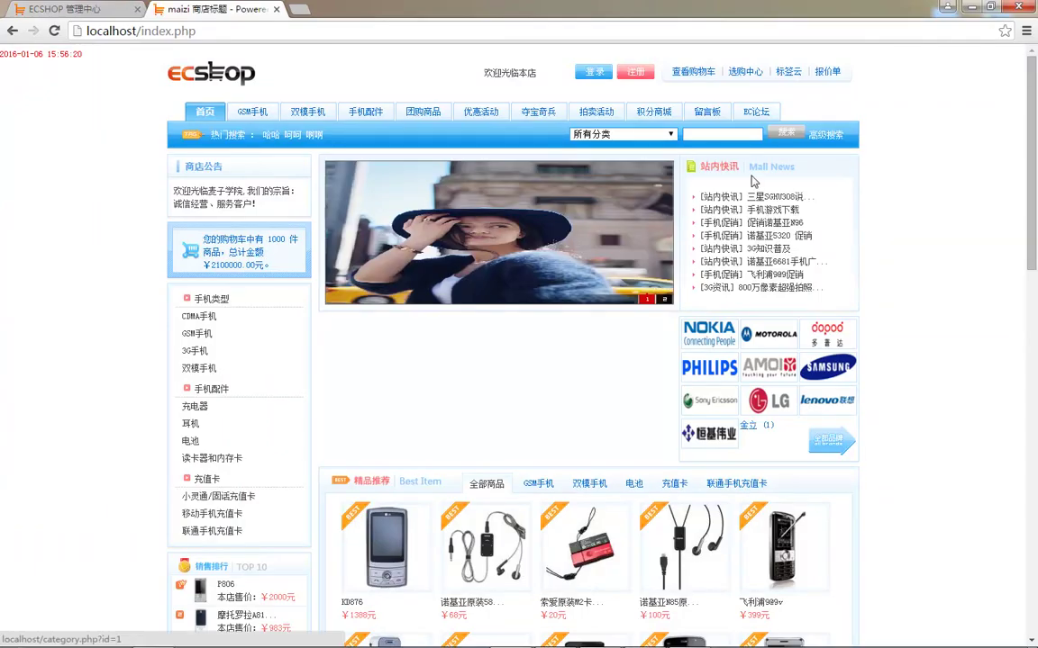
pyautogui.click(109, 14)
pyautogui.click(451, 156)
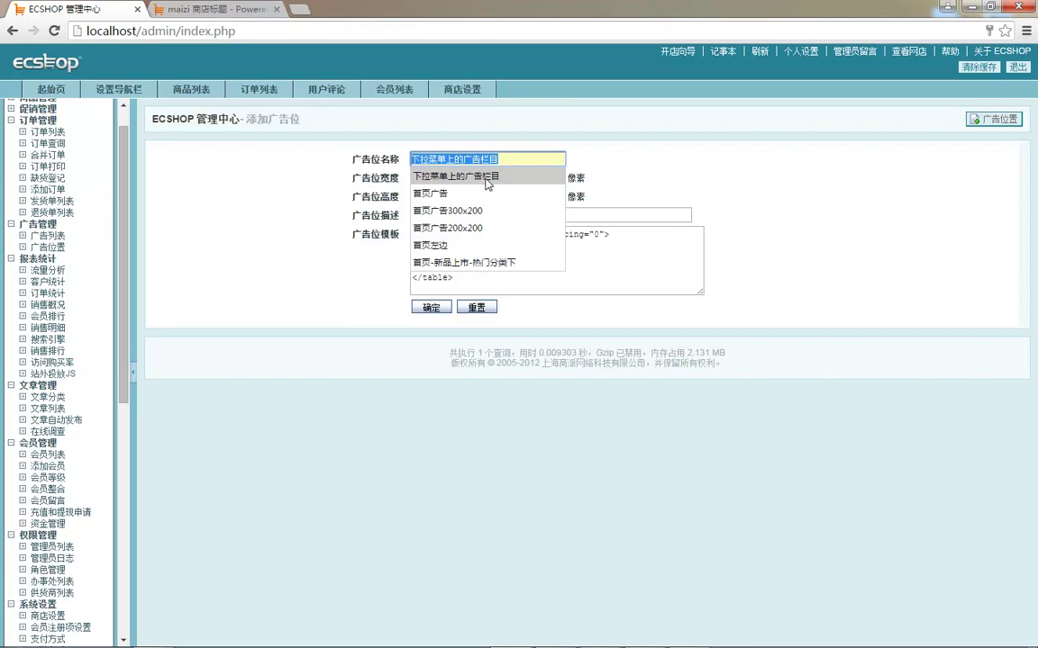
pyautogui.click(515, 157)
pyautogui.hotkey('ctrl', 'shift')
pyautogui.write('zhannei')
pyautogui.press('space')
pyautogui.write('kuanxun')
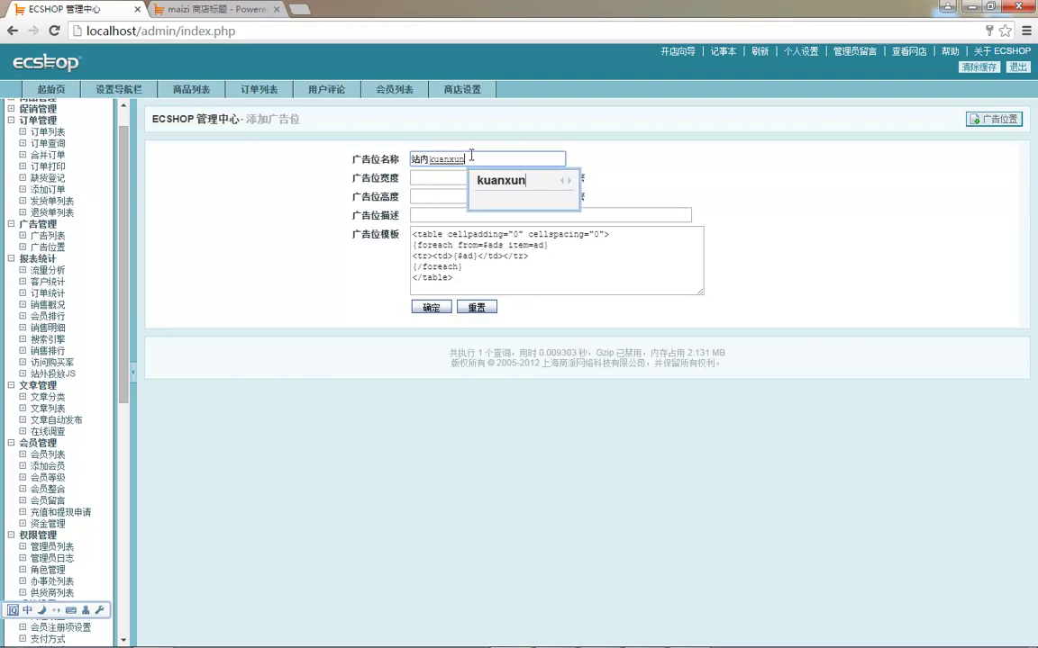
pyautogui.press('Escape')
pyautogui.hotkey('ctrl', 'a')
pyautogui.press('BackSpace')
# - Open 设置模板 under 模板管理 for the 首页模板, and find its 广告位 section
pyautogui.click(263, 233)
pyautogui.scroll(-2, 103, 244)
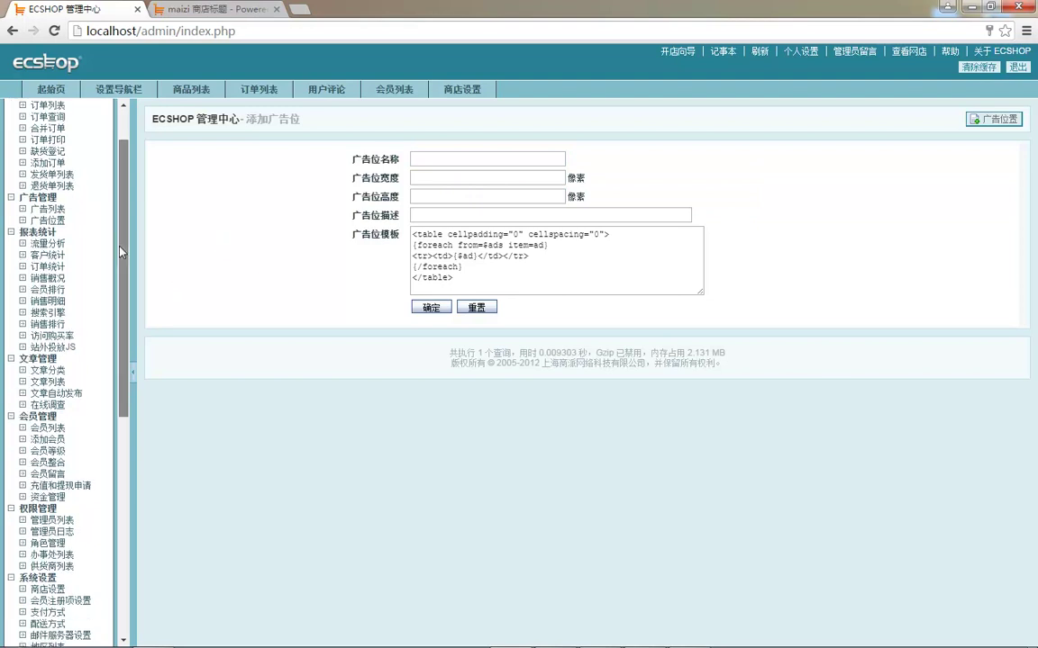
pyautogui.moveTo(122, 264); pyautogui.dragTo(69, 454)
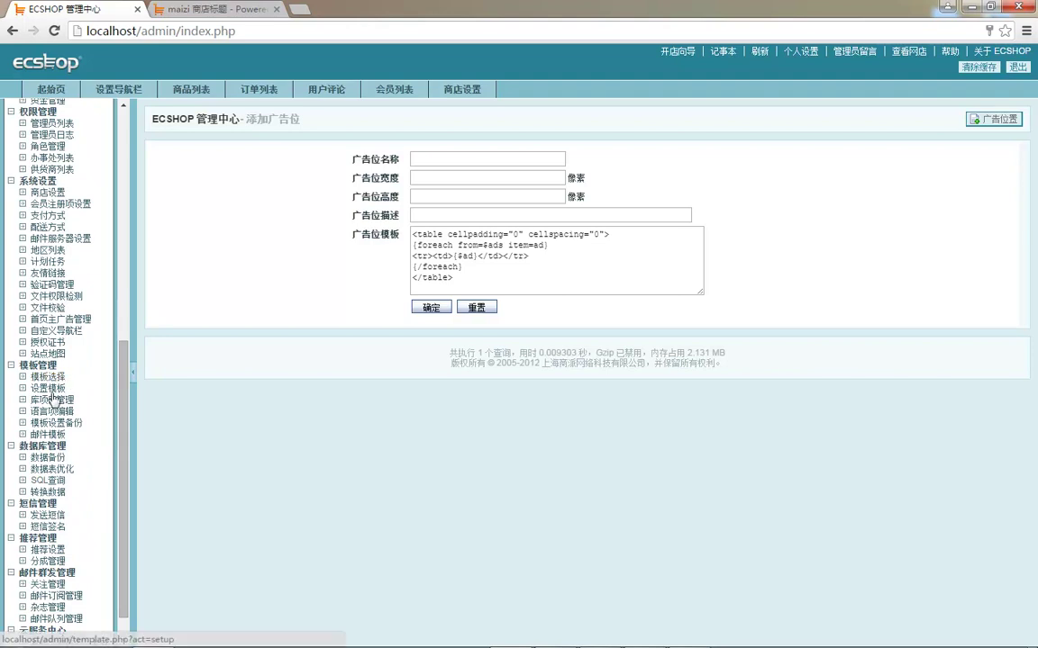
pyautogui.click(56, 395)
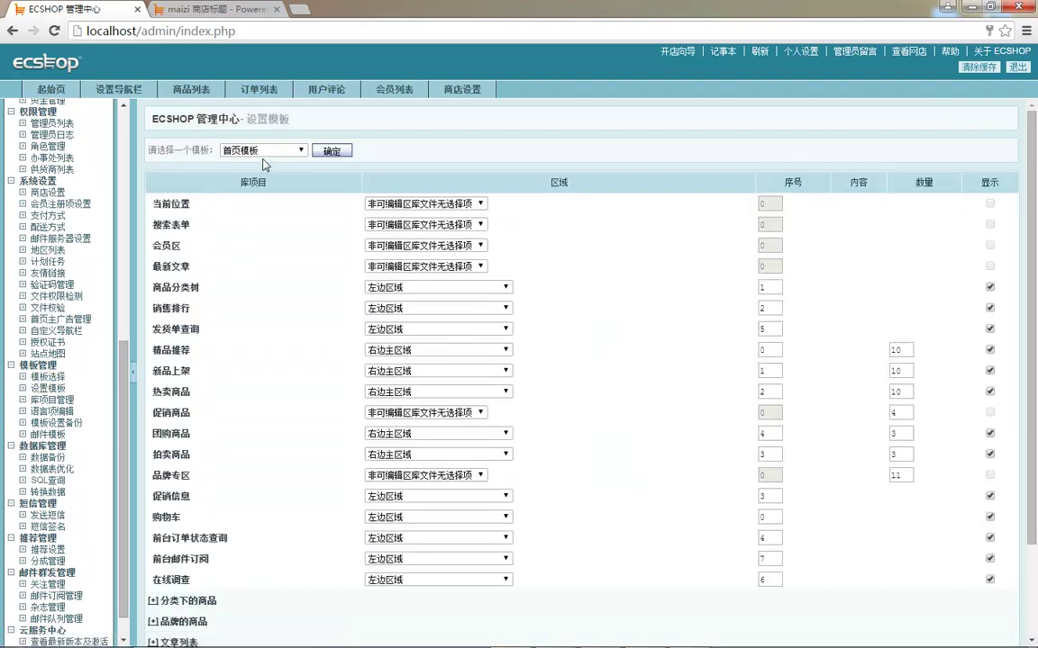
pyautogui.scroll(-3, 264, 307)
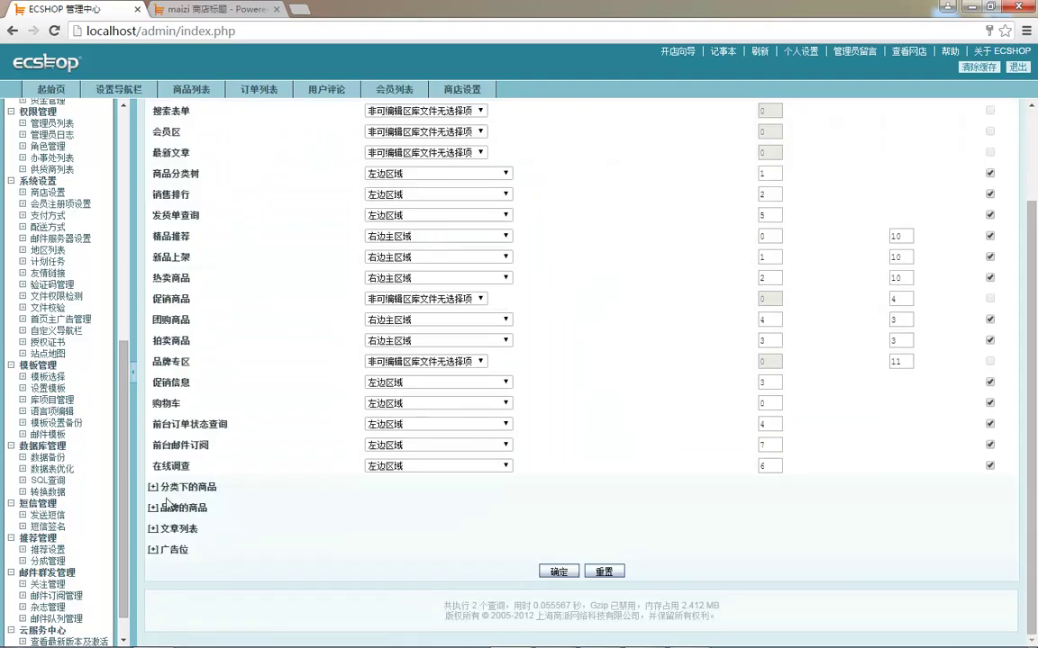
# - Add a 广告位 row to the homepage template and try the regions 站内快讯上广告位（宽：210px）, 右边主区域 and 左边区域
pyautogui.click(154, 550)
pyautogui.click(403, 571)
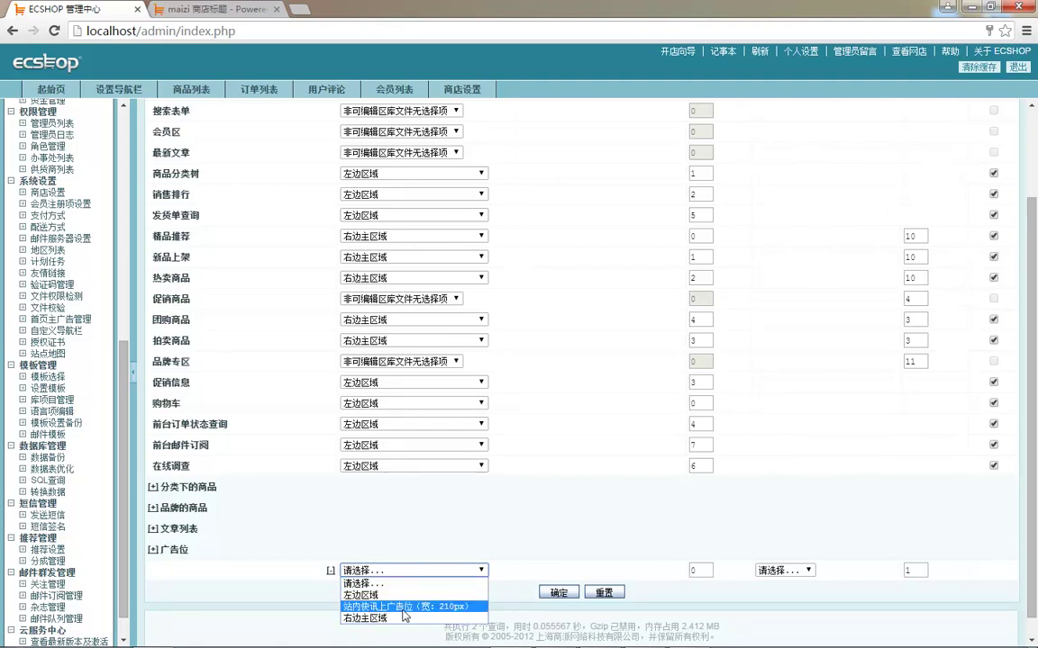
pyautogui.click(410, 607)
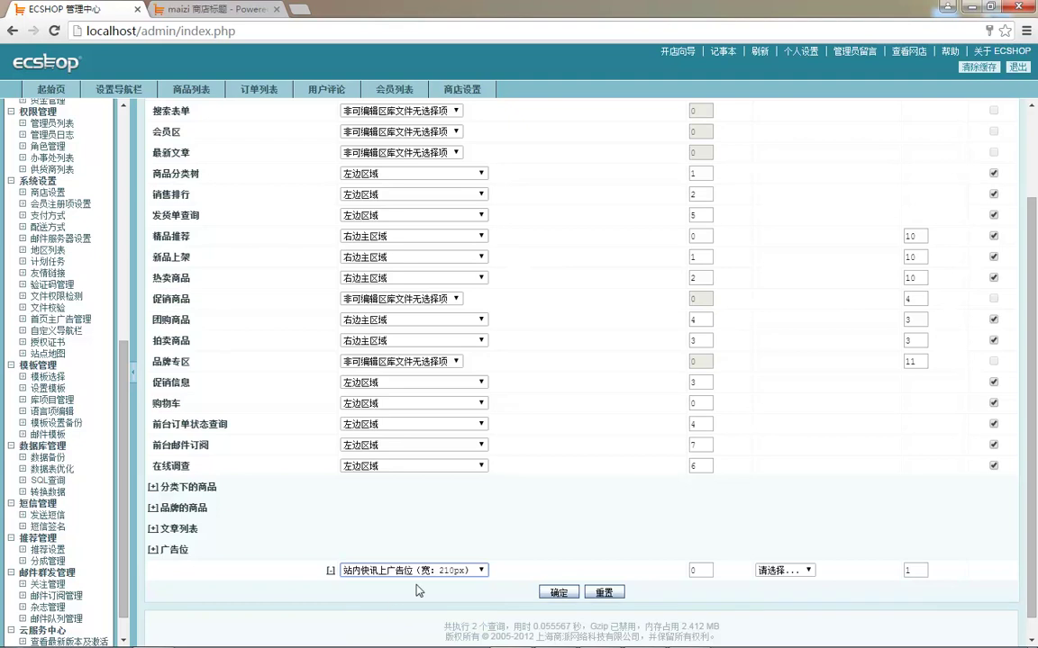
pyautogui.scroll(-1, 395, 583)
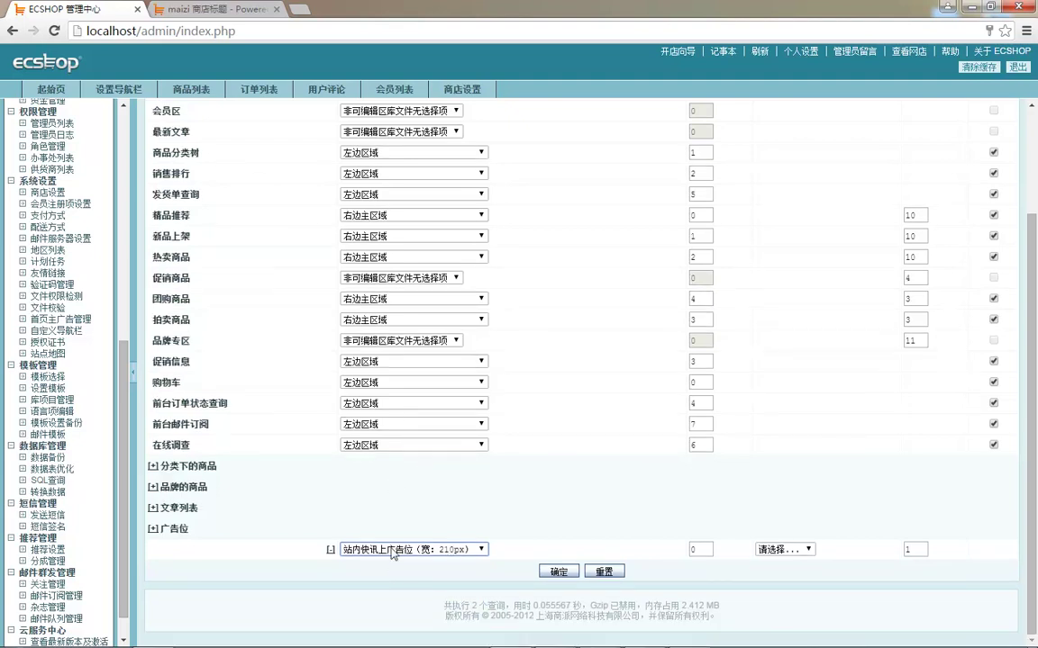
pyautogui.click(388, 551)
pyautogui.click(360, 598)
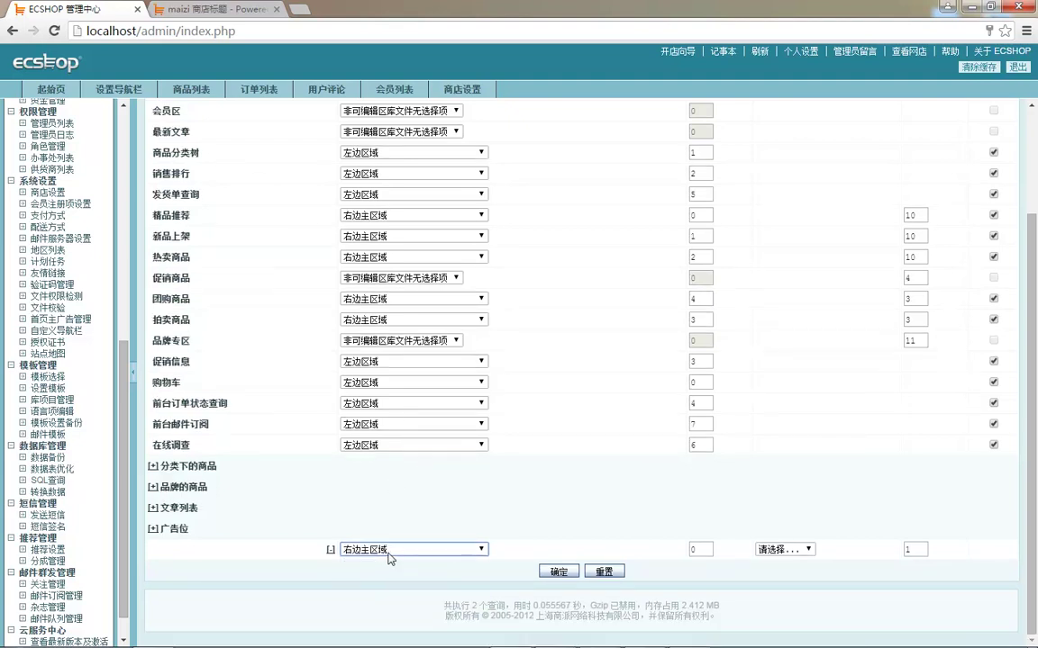
pyautogui.click(386, 555)
pyautogui.click(379, 570)
# - Add a 文章列表 row to the homepage template and look at the regions offered for it and for 在线调查
pyautogui.click(152, 508)
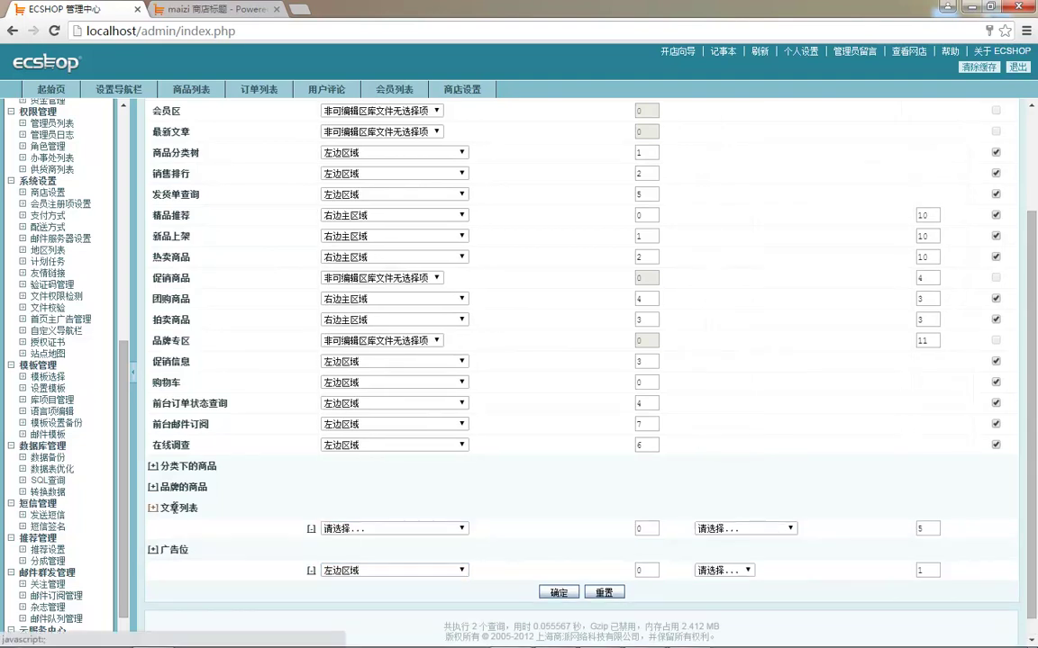
pyautogui.click(360, 529)
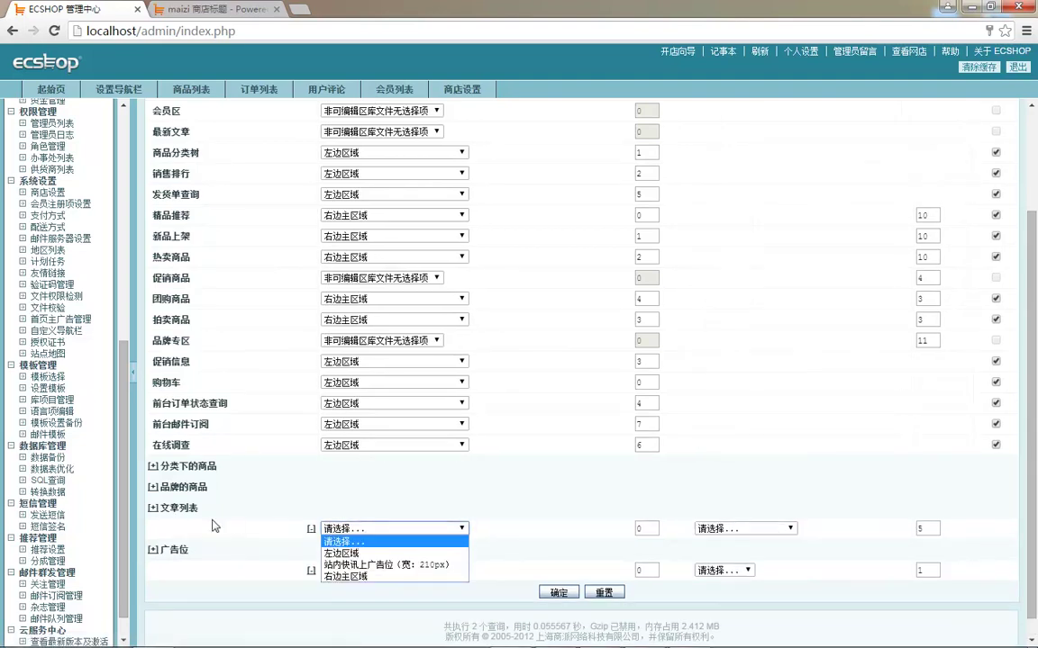
pyautogui.click(288, 441)
pyautogui.click(399, 447)
pyautogui.click(399, 450)
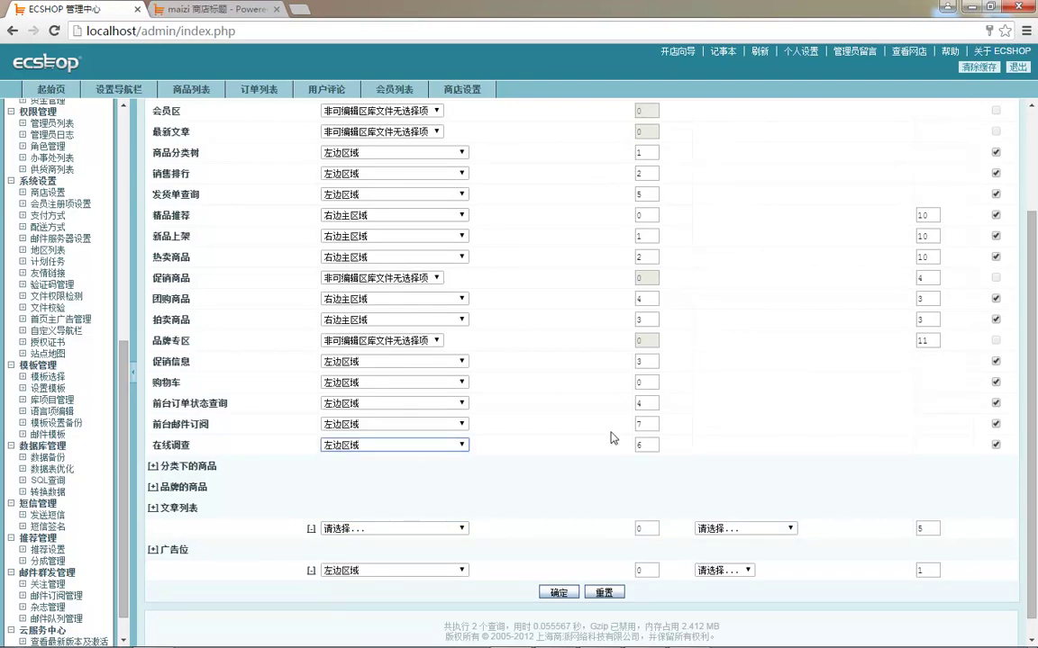
pyautogui.scroll(3, 549, 396)
pyautogui.click(343, 266)
pyautogui.click(268, 317)
# - Load the 文章分类模板, add a 广告位 row and look at the regions offered for it
pyautogui.click(266, 150)
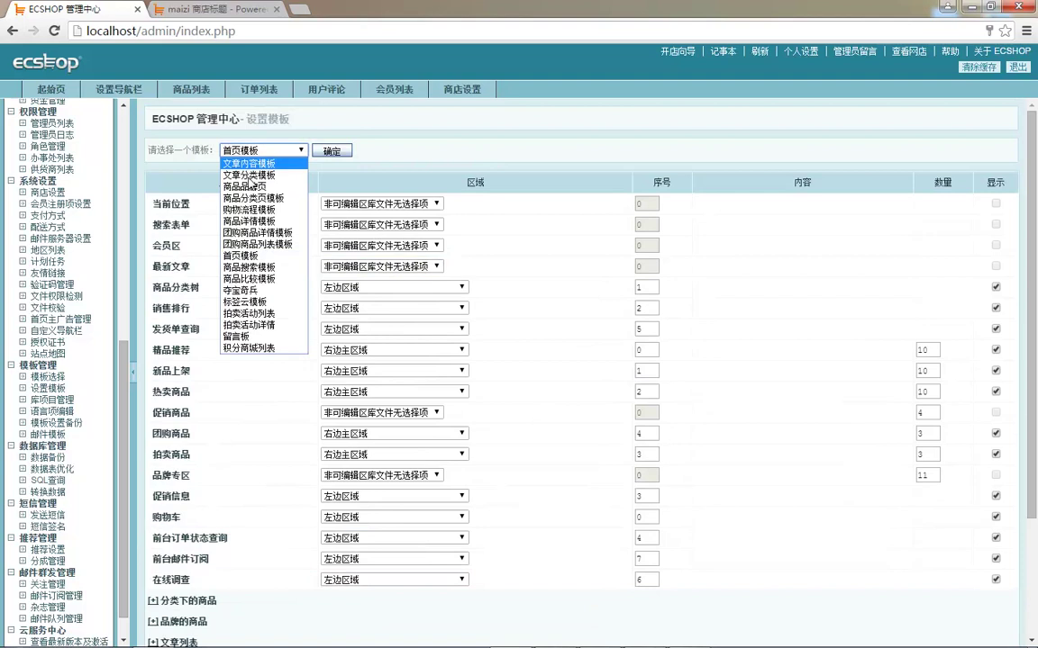
pyautogui.click(261, 177)
pyautogui.scroll(-1, 299, 241)
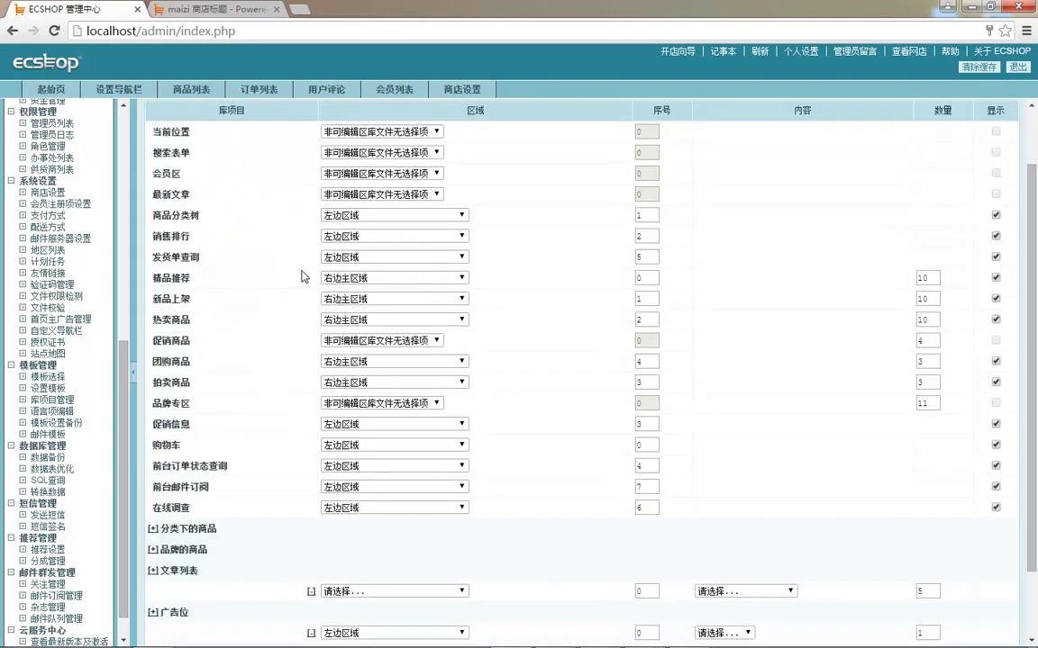
pyautogui.scroll(1, 303, 277)
pyautogui.press('Return')
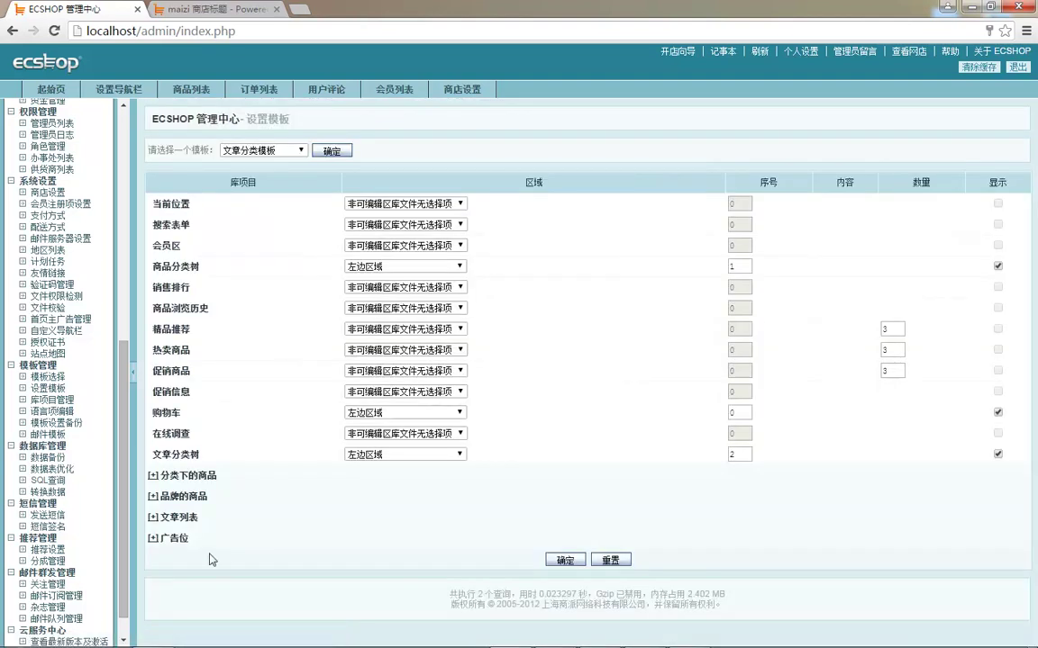
pyautogui.click(153, 539)
pyautogui.click(360, 559)
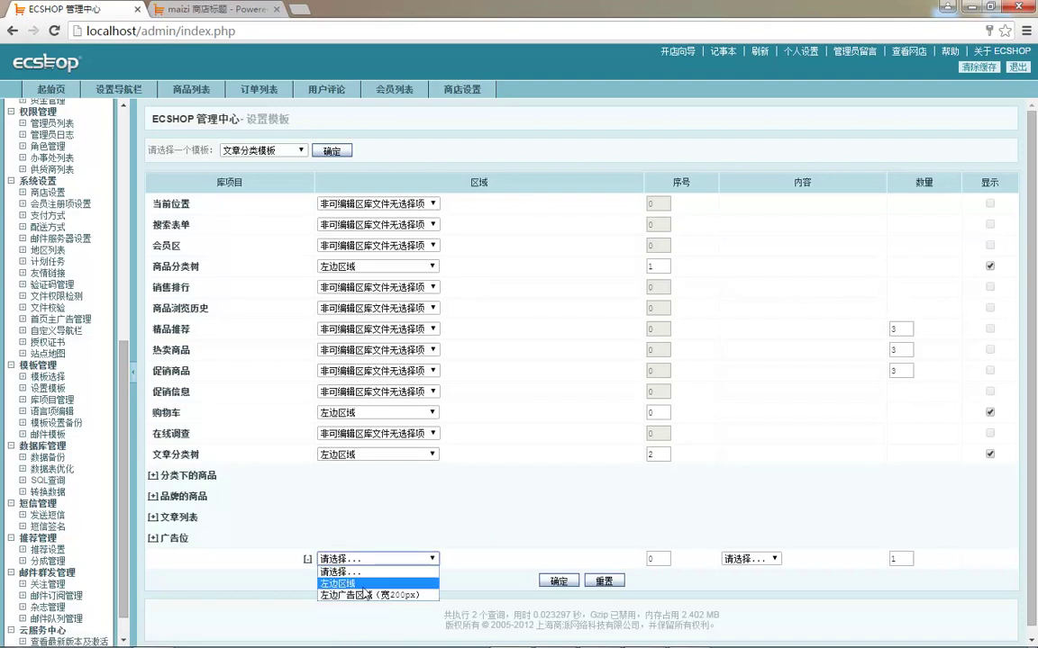
# - Reload the 首页模板, add a 广告位 row in region 站内快讯上广告位（宽：210px）, and check which advertising positions can be chosen
pyautogui.click(275, 152)
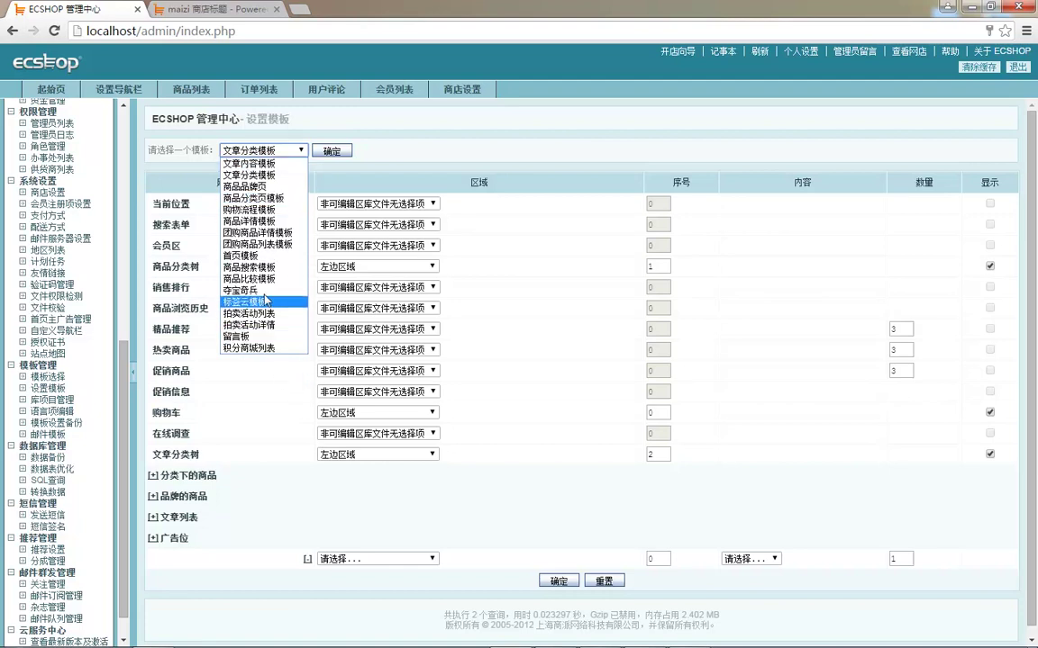
pyautogui.click(252, 257)
pyautogui.click(330, 151)
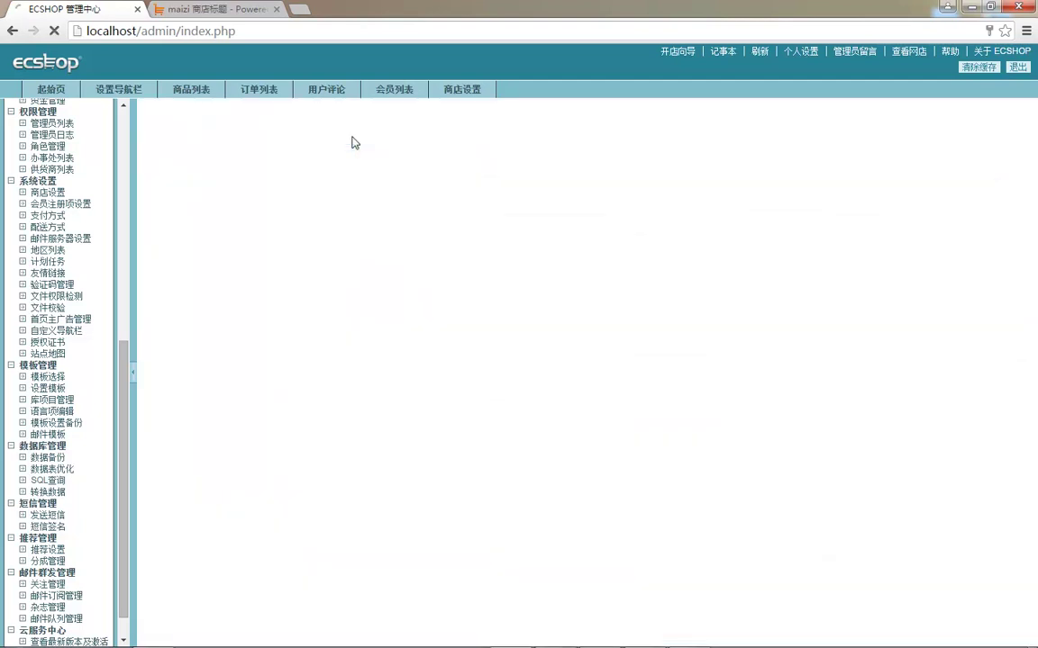
pyautogui.scroll(-2, 279, 476)
pyautogui.click(152, 549)
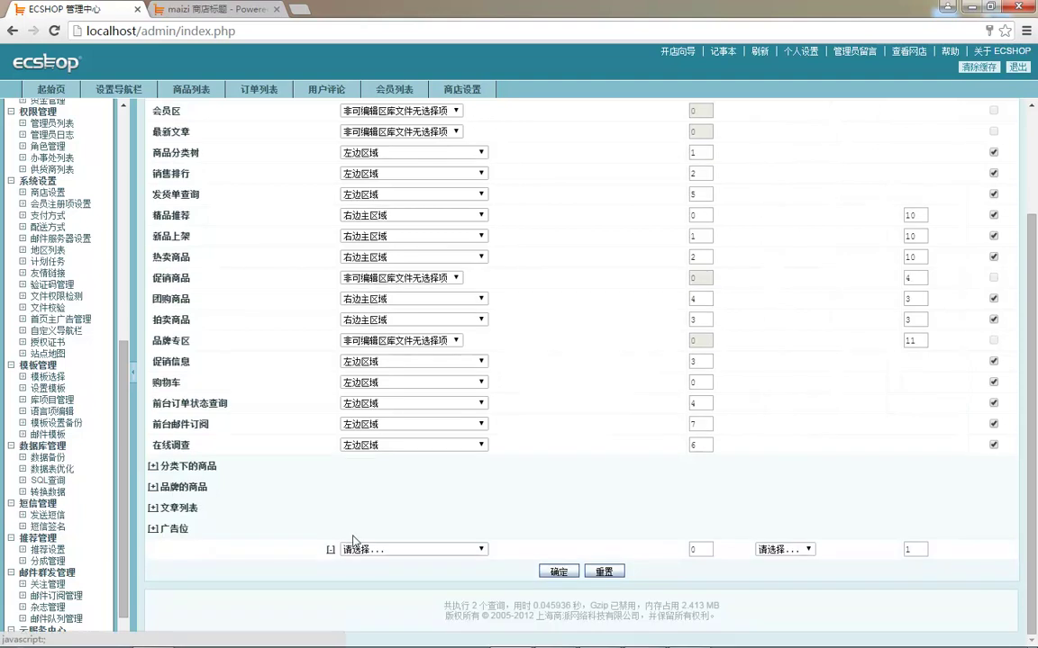
pyautogui.click(413, 549)
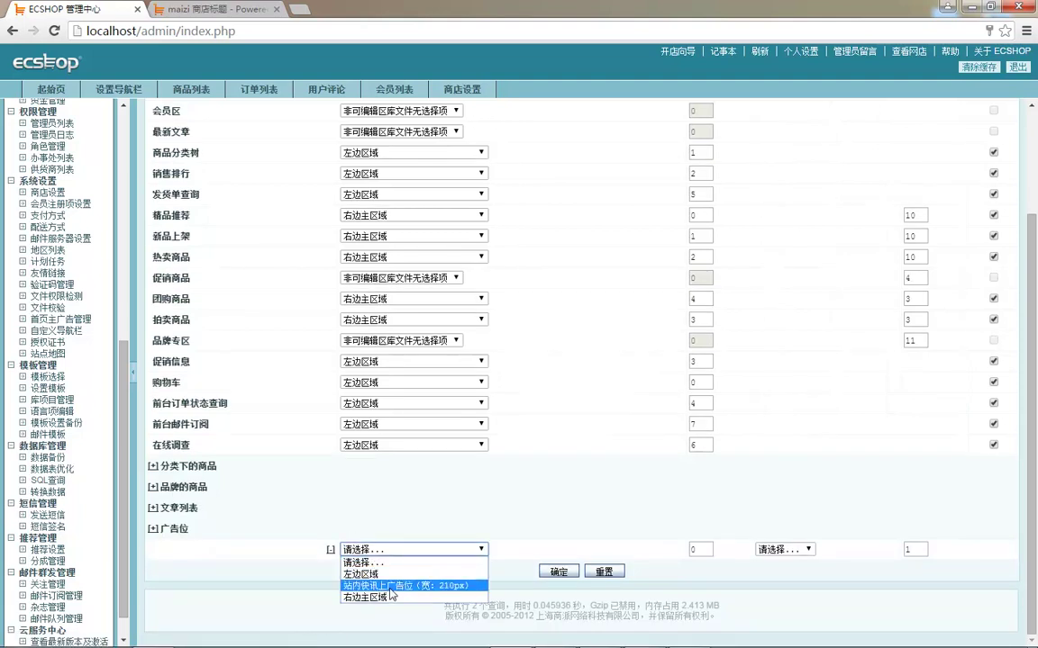
pyautogui.click(391, 587)
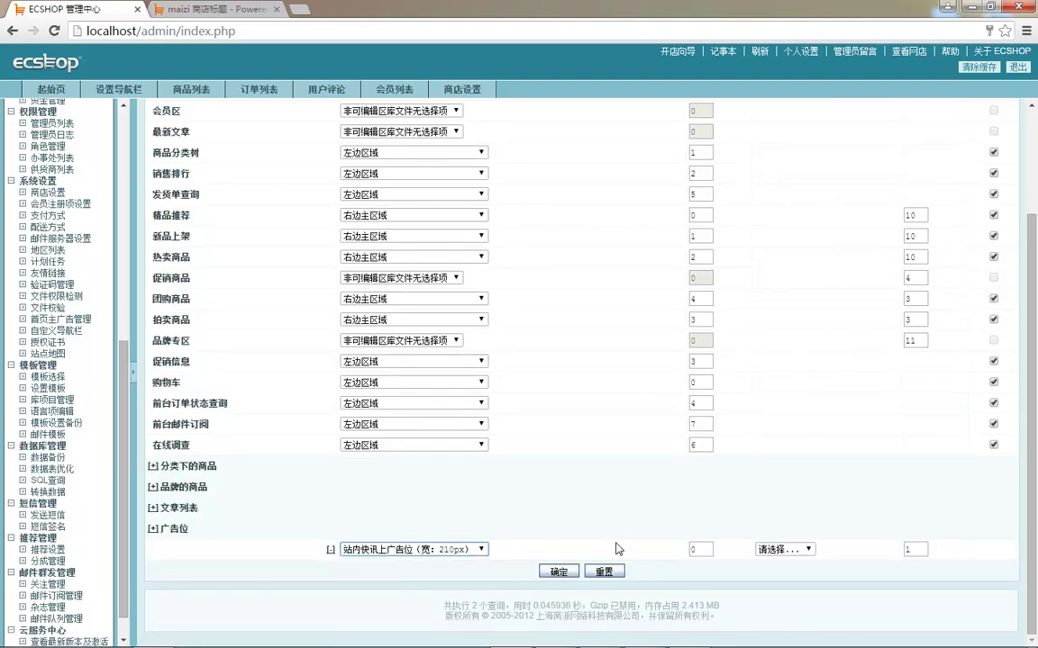
pyautogui.click(804, 552)
pyautogui.click(788, 563)
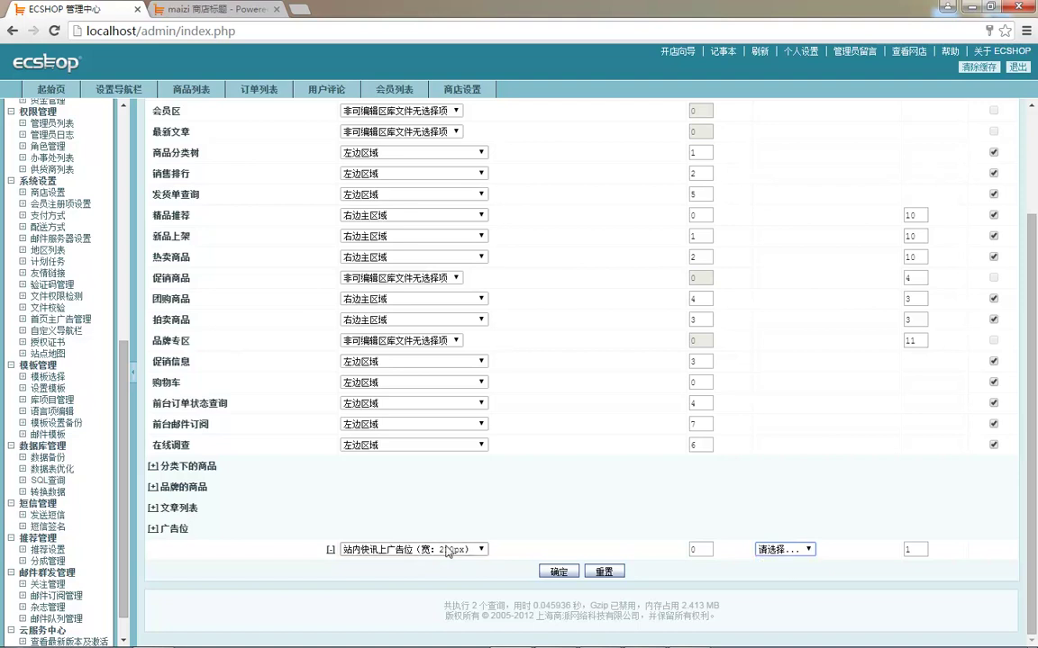
# - Write the name 站内快讯上广告位(210px) in the browser's address field and cut it for reuse
pyautogui.click(321, 28)
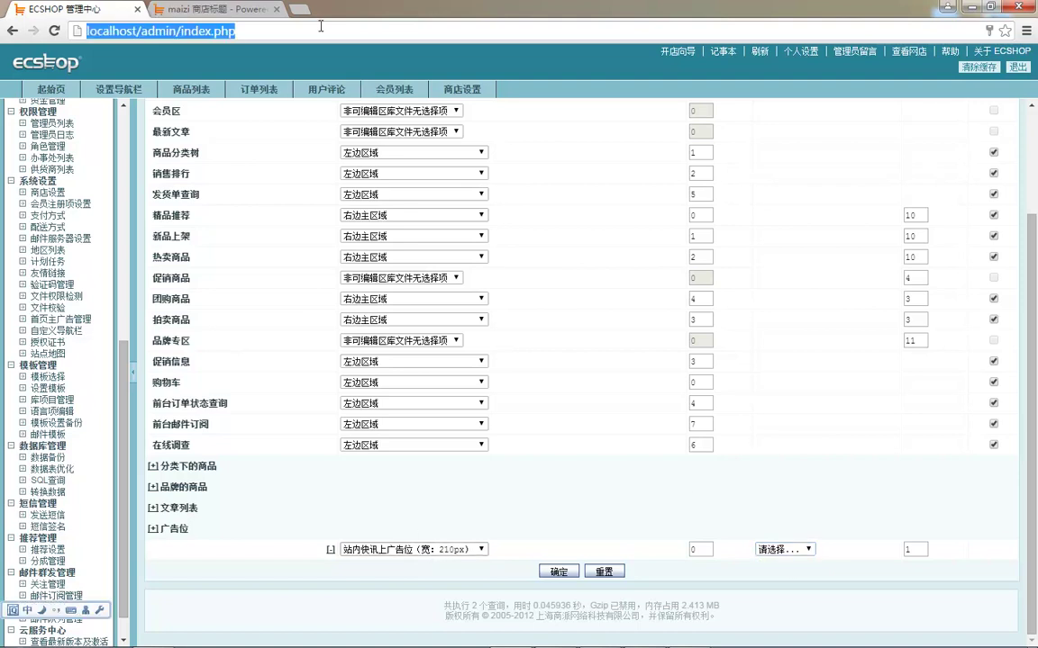
pyautogui.write('站内快讯')
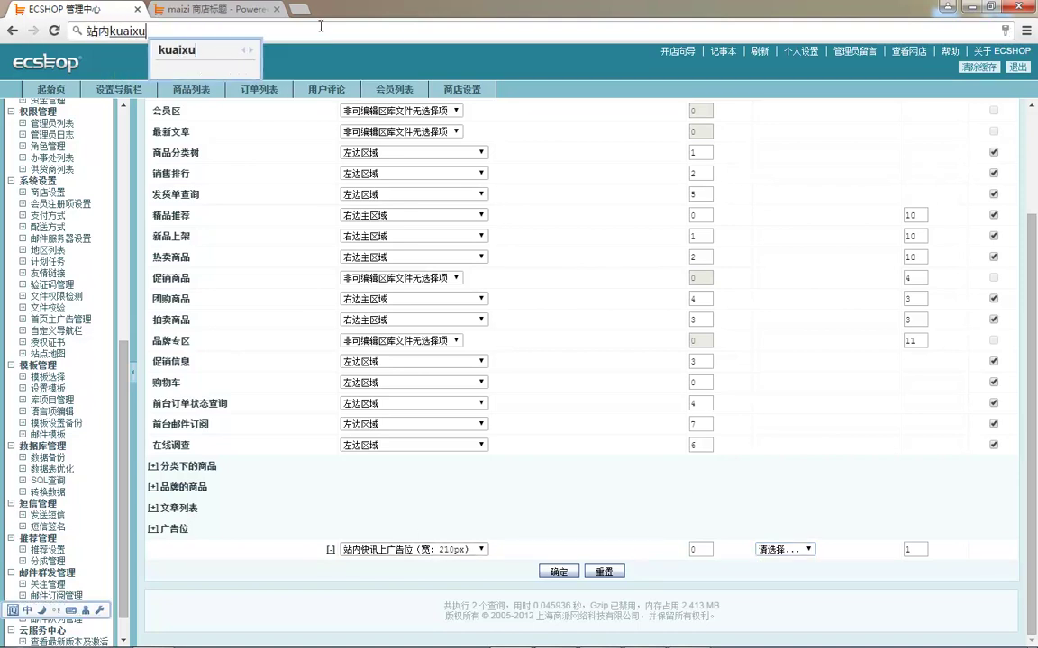
pyautogui.write('上')
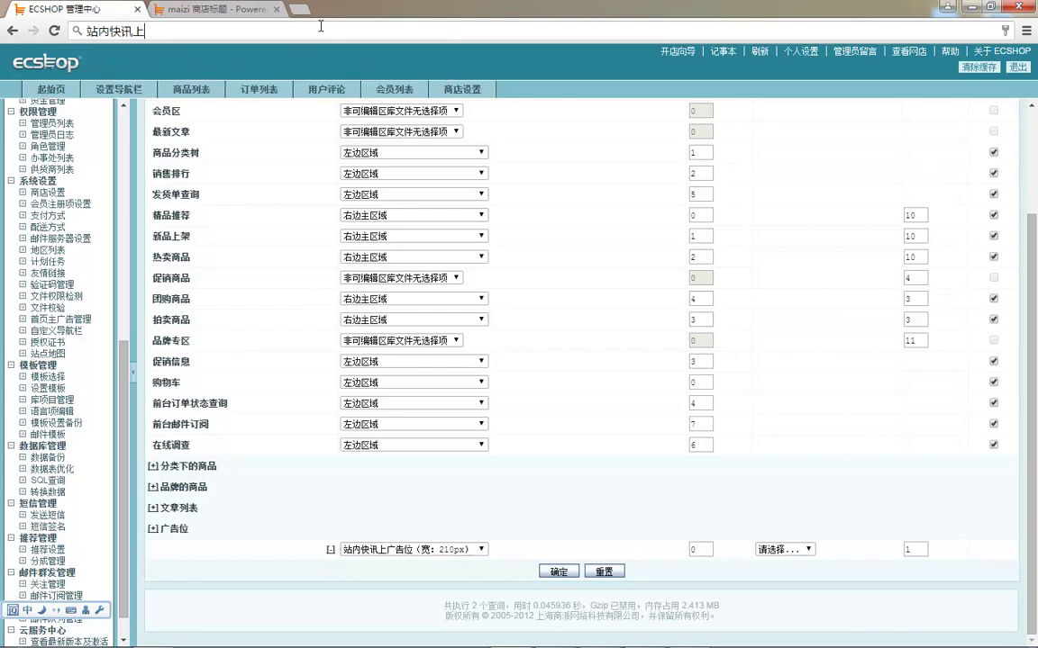
pyautogui.write('guang广告位')
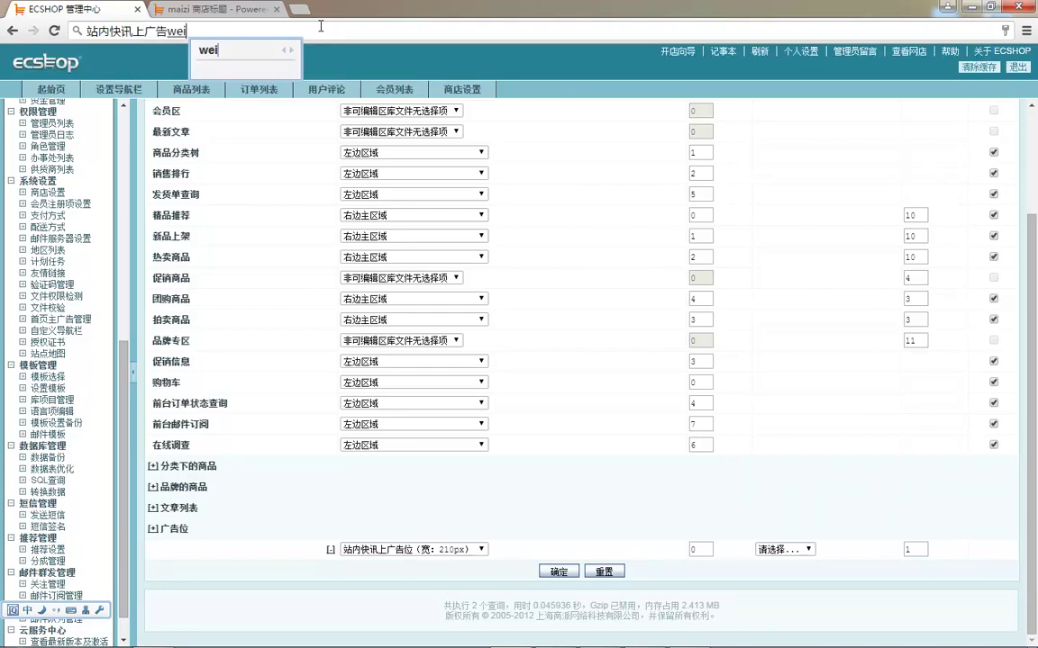
pyautogui.write('()210')
pyautogui.hotkey('ctrl', 'a')
pyautogui.hotkey('ctrl', 'x')
# - Start a new advertising position named 站内快讯上广告位(210px), with width 210 and height 210 pixels
pyautogui.scroll(3, 84, 252)
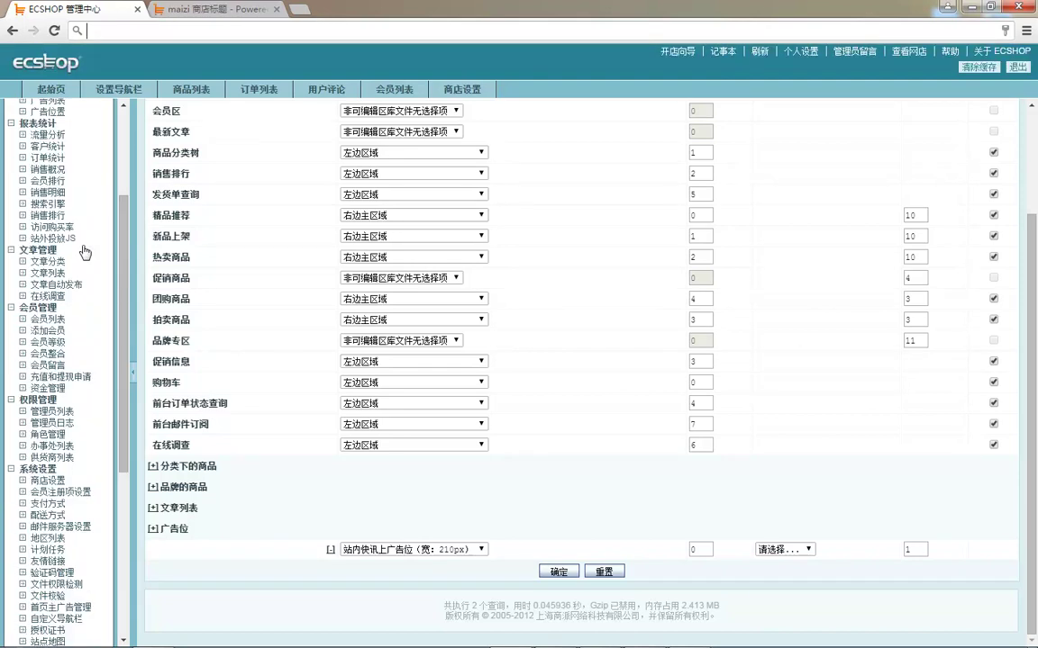
pyautogui.scroll(3, 84, 252)
pyautogui.click(49, 279)
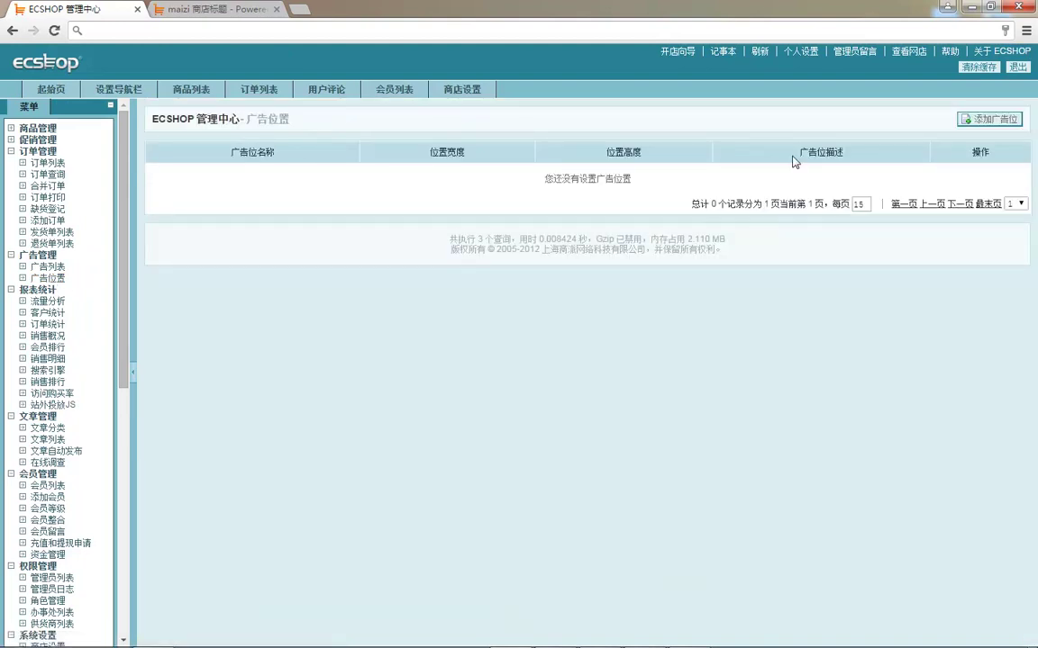
pyautogui.click(989, 119)
pyautogui.click(469, 160)
pyautogui.hotkey('ctrl', 'v')
pyautogui.click(434, 179)
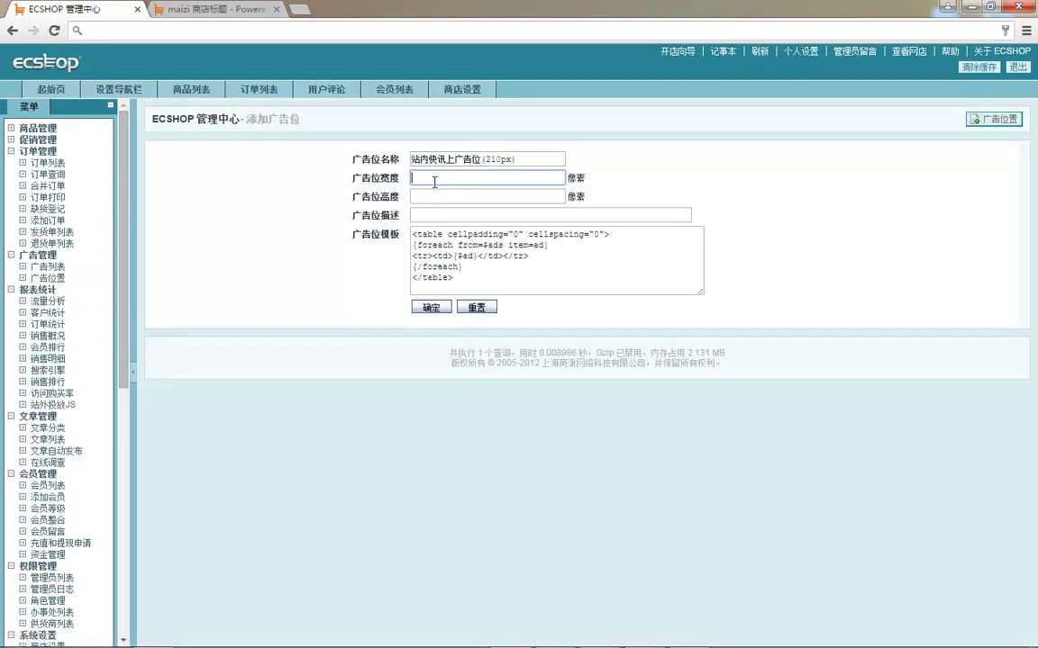
pyautogui.write('210')
pyautogui.press('Tab')
pyautogui.write('21')
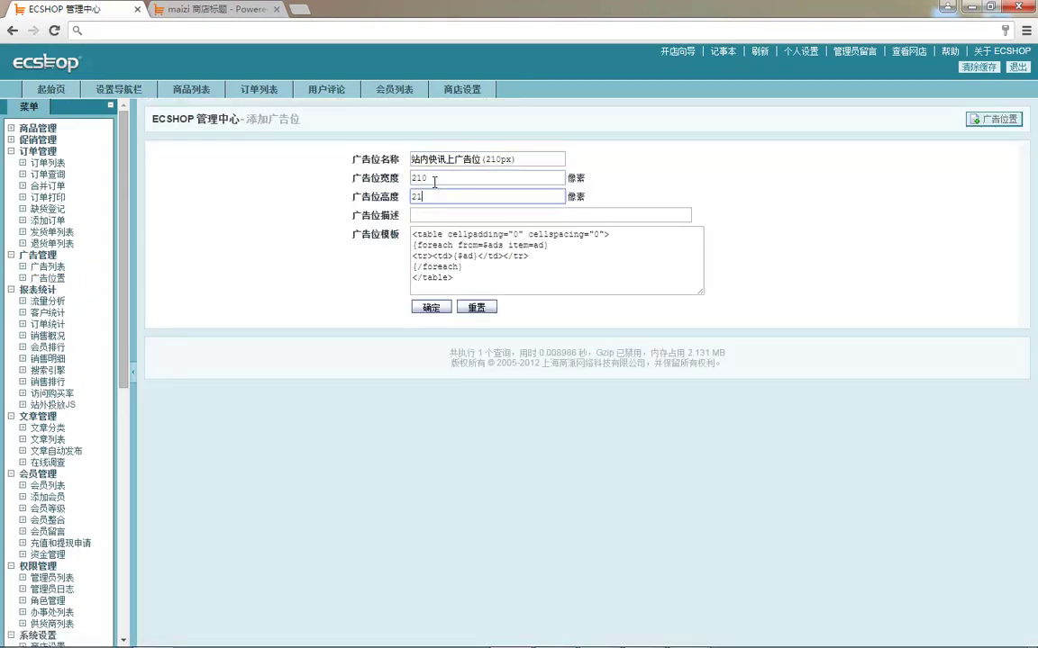
pyautogui.click(455, 216)
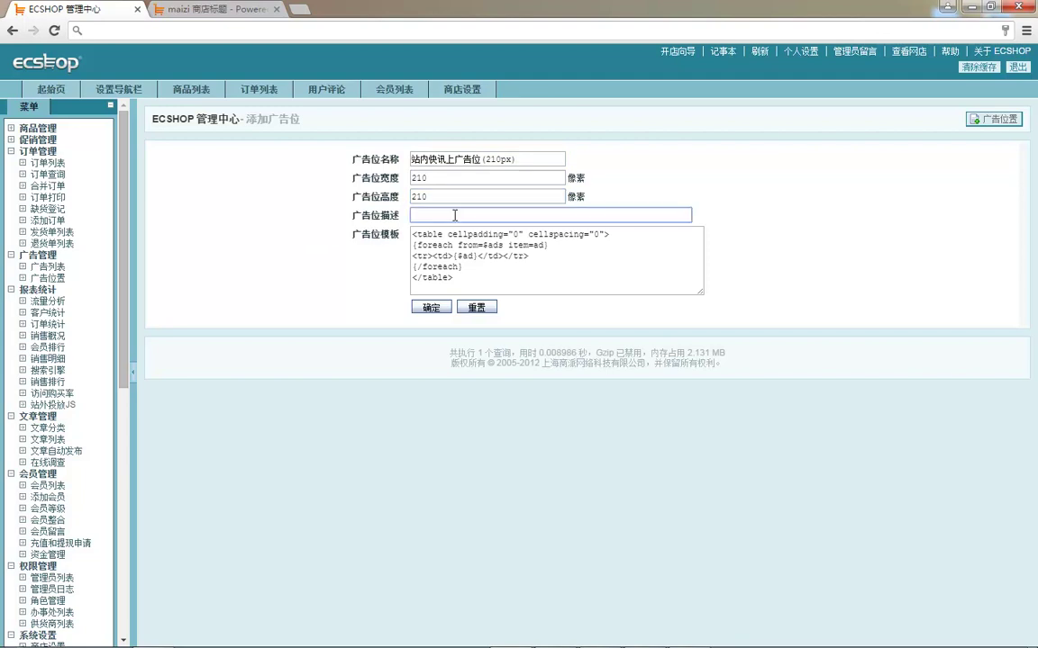
# - Strip the table markup from 广告位模板, keeping only the foreach loop around {$ad}, and save the advertising position
pyautogui.click(467, 245)
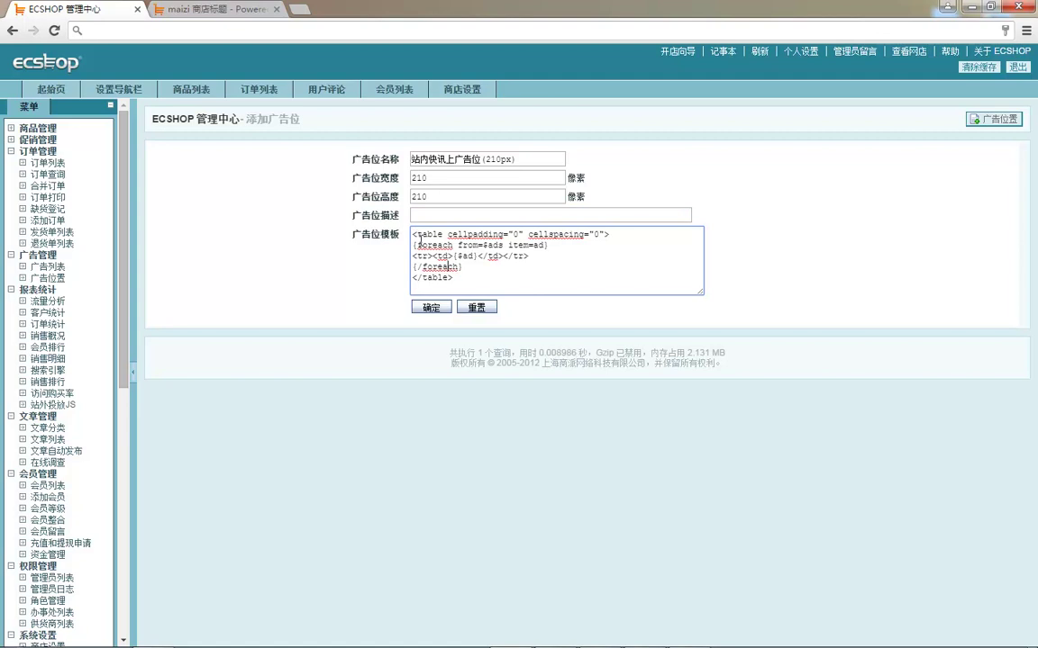
pyautogui.tripleClick(628, 235)
pyautogui.press('BackSpace')
pyautogui.moveTo(411, 234); pyautogui.dragTo(456, 245)
pyautogui.press('BackSpace')
pyautogui.hotkey('ctrl', 'z')
pyautogui.moveTo(537, 255); pyautogui.dragTo(380, 280)
pyautogui.press('BackSpace')
pyautogui.press('BackSpace')
pyautogui.press('BackSpace')
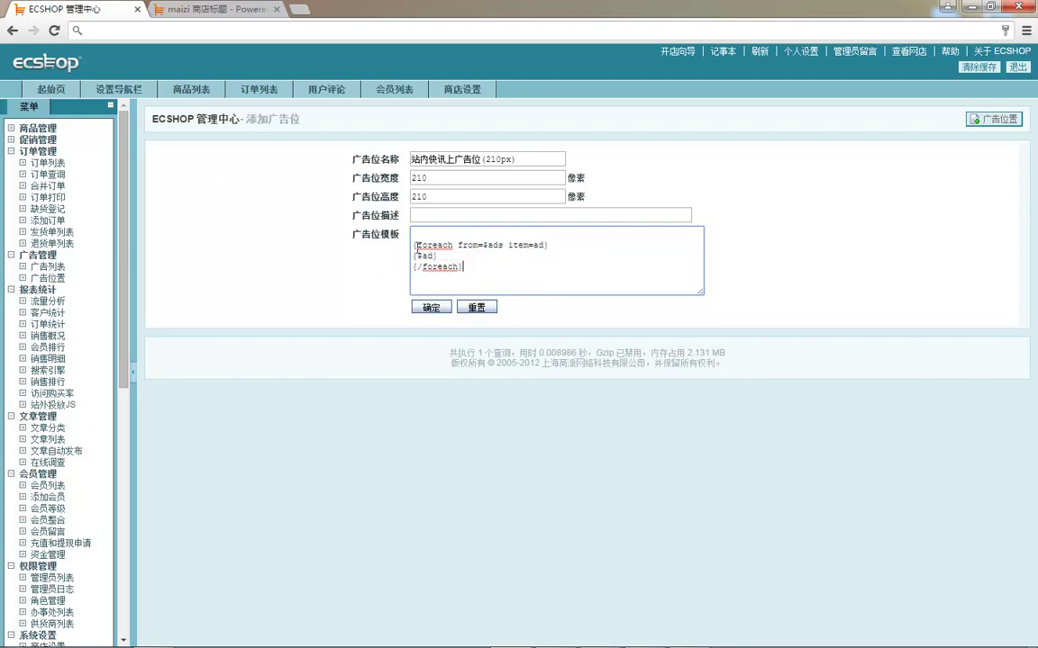
pyautogui.press('BackSpace')
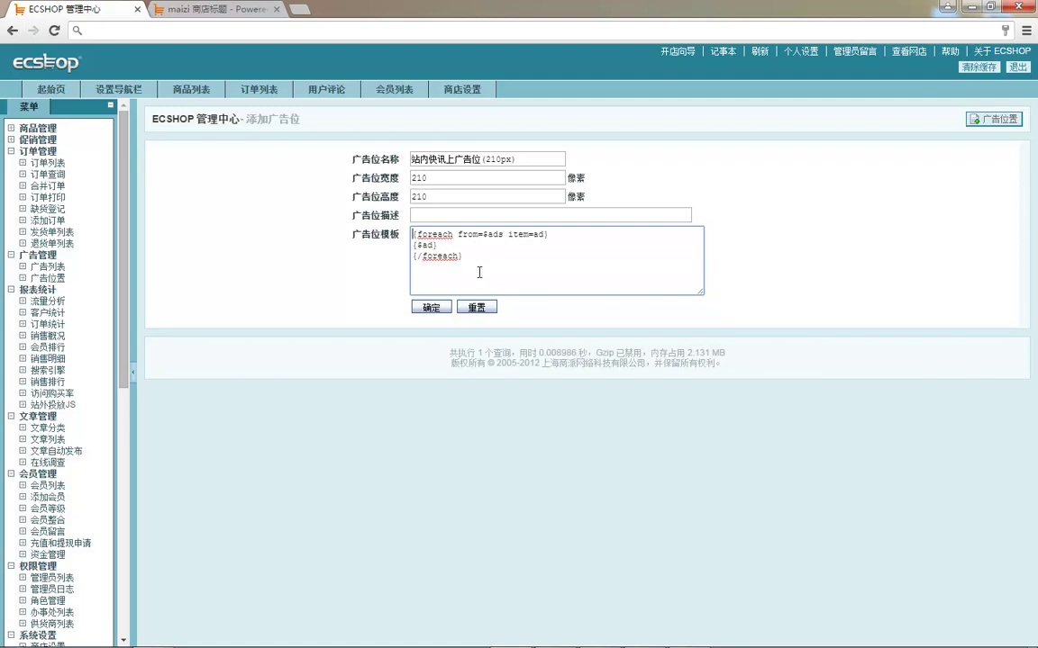
pyautogui.click(432, 308)
pyautogui.click(49, 278)
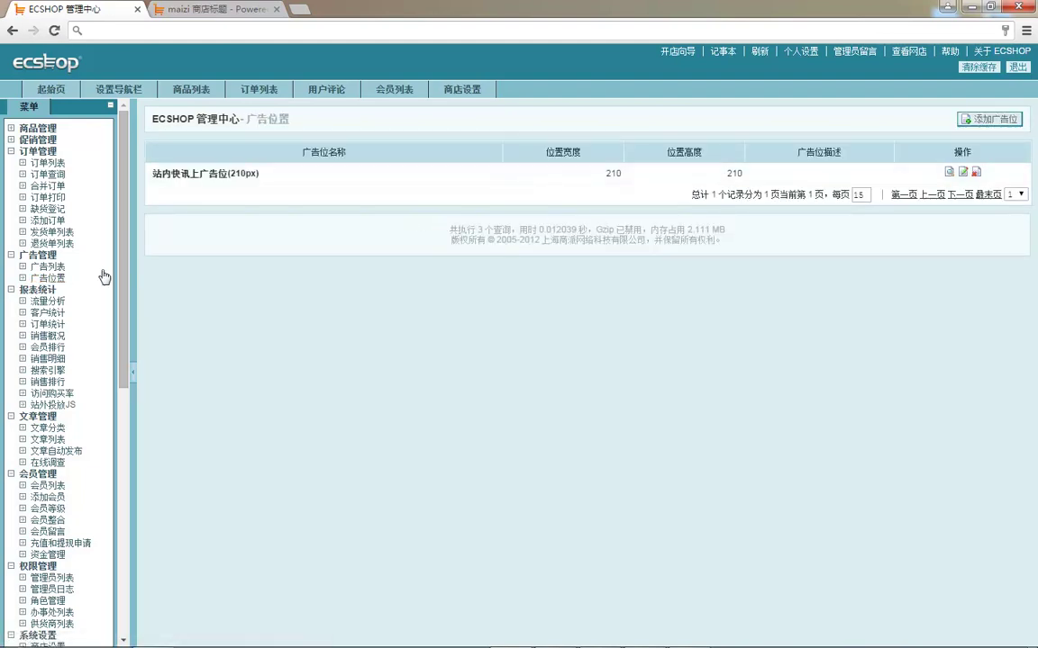
# - Start a new advertisement named 图片广告 in the position 站内快讯上广告位(210px) [210x210]
pyautogui.click(52, 267)
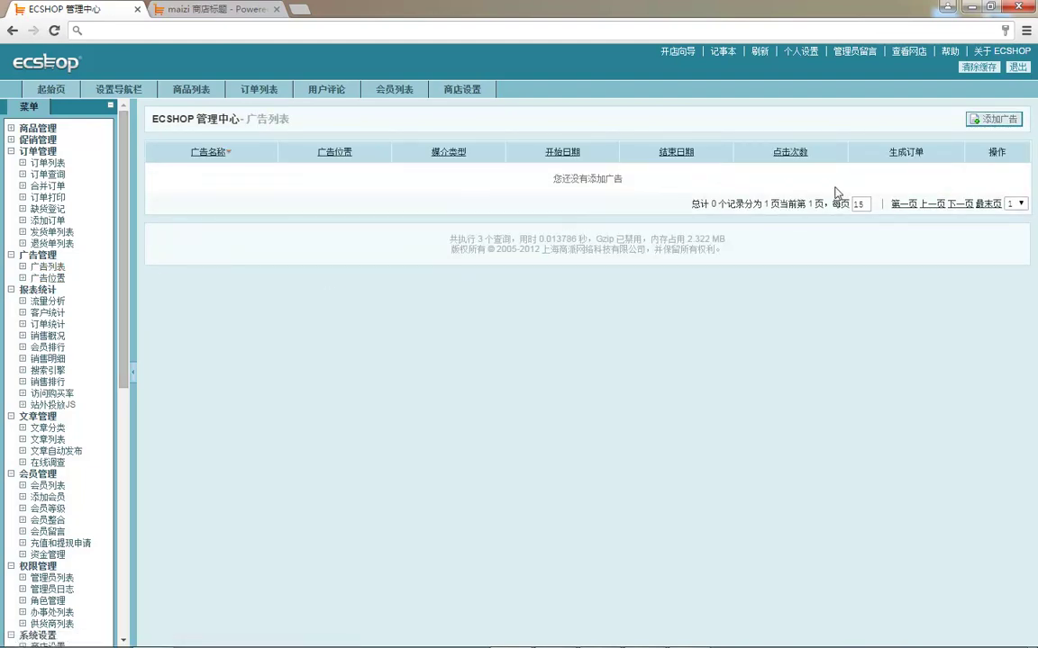
pyautogui.click(993, 119)
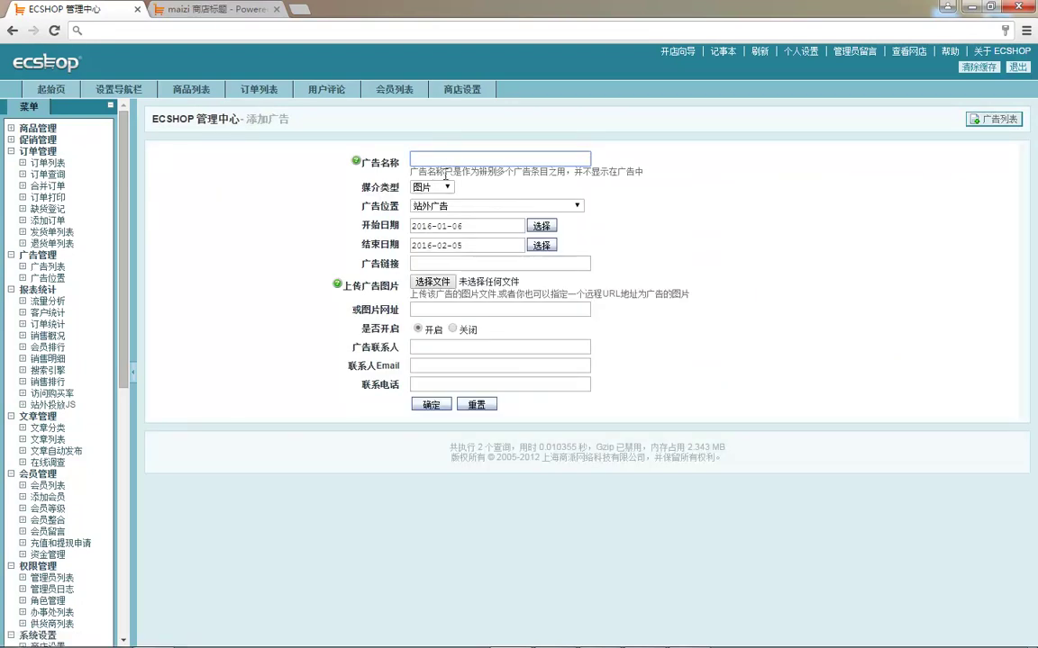
pyautogui.click(448, 206)
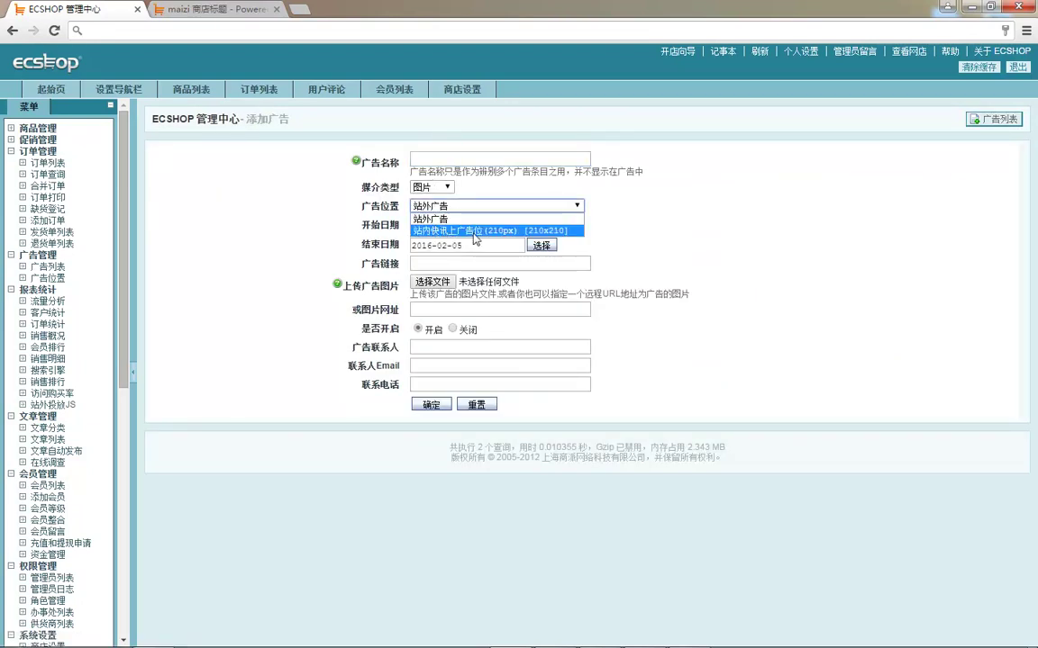
pyautogui.click(476, 232)
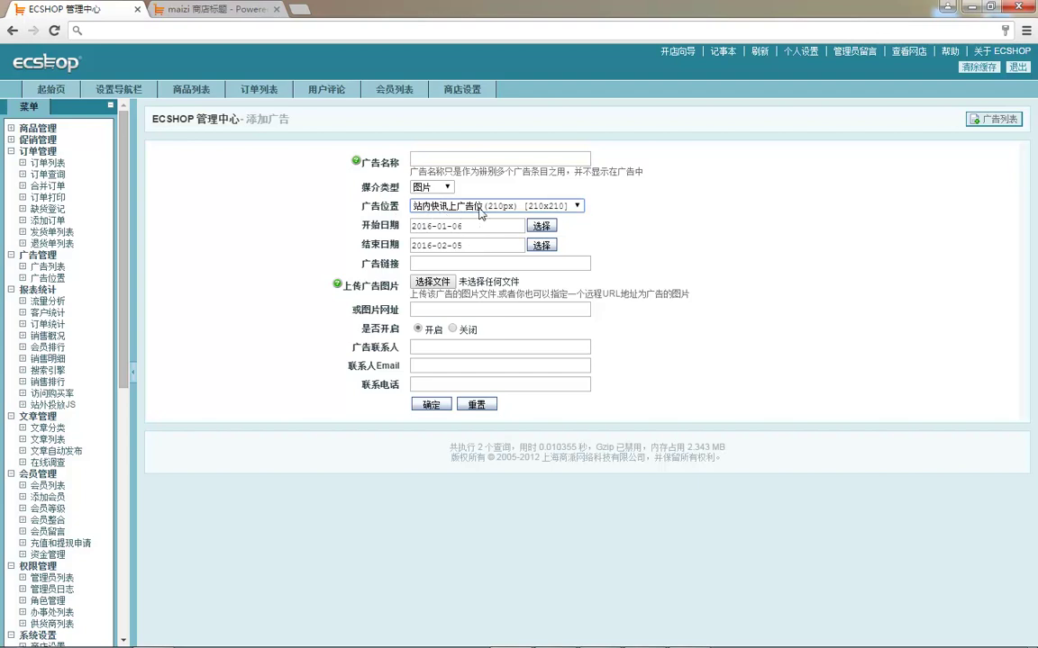
pyautogui.click(470, 161)
pyautogui.click(469, 162)
pyautogui.press('Down')
pyautogui.press('Return')
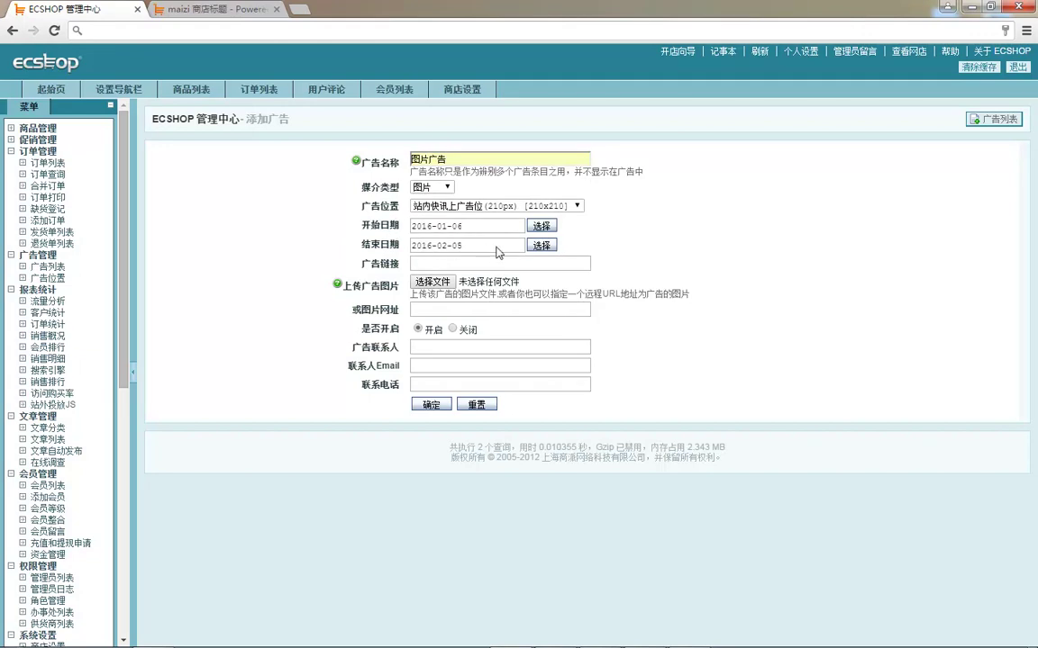
# - Set the advertisement's 结束日期 to 2025-02-28
pyautogui.click(543, 248)
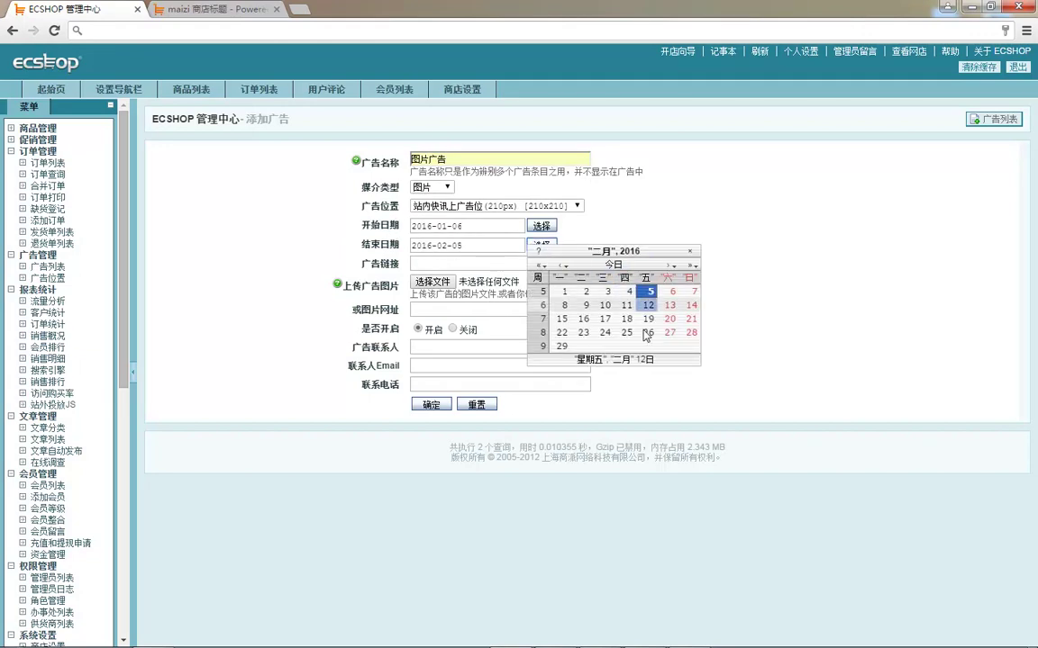
pyautogui.click(685, 266)
pyautogui.doubleClick(685, 266)
pyautogui.click(686, 266)
pyautogui.doubleClick(686, 266)
pyautogui.doubleClick(685, 265)
pyautogui.click(685, 266)
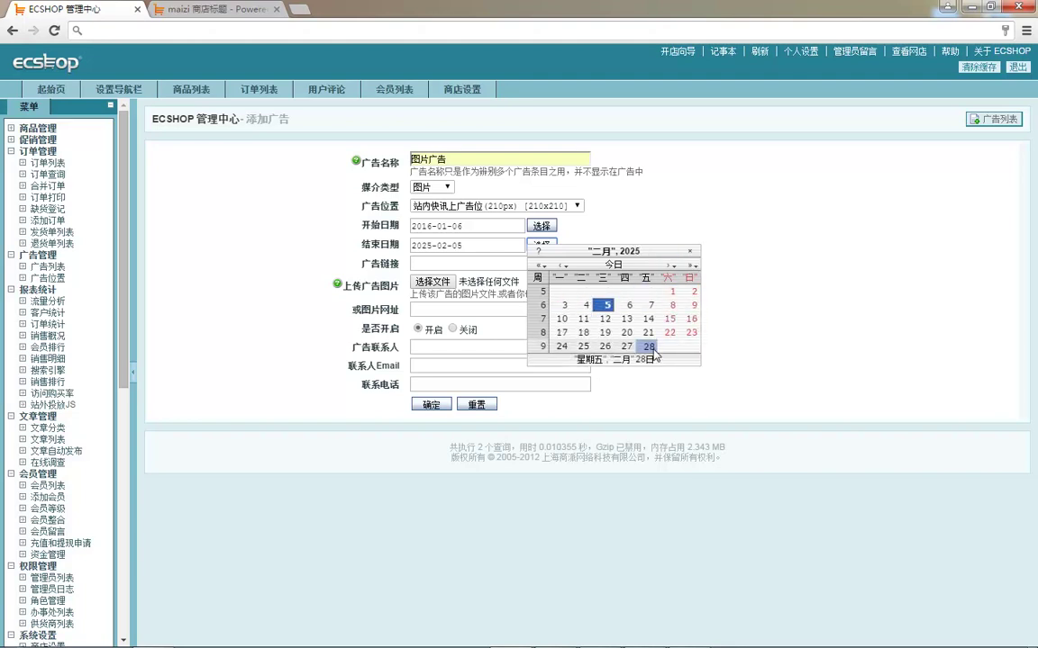
pyautogui.click(650, 348)
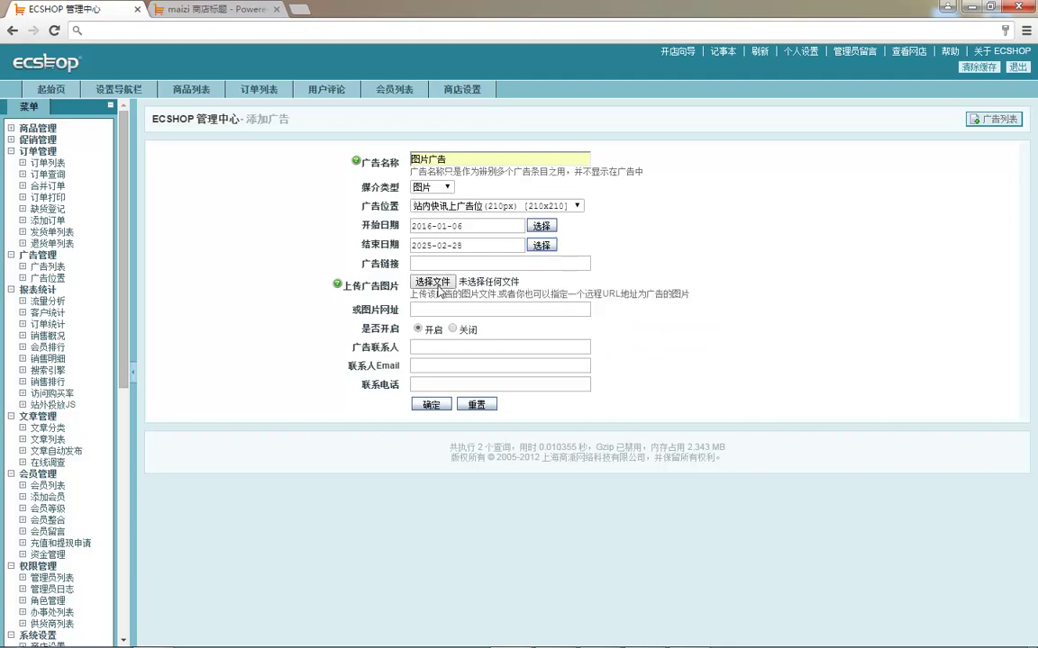
pyautogui.doubleClick(468, 263)
pyautogui.click(461, 280)
pyautogui.click(487, 264)
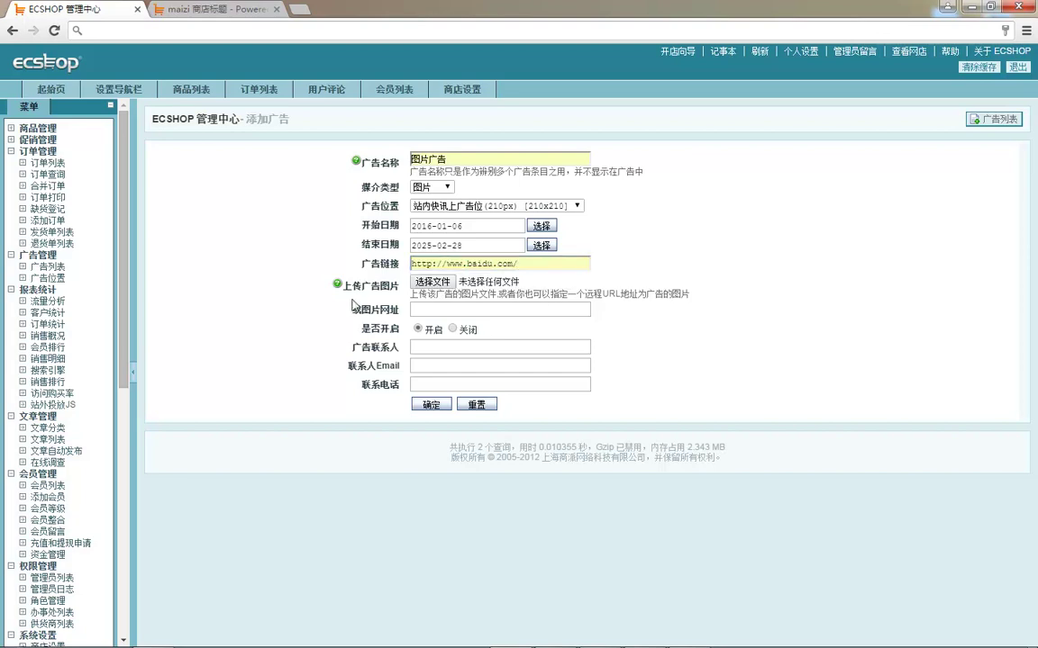
pyautogui.click(430, 286)
pyautogui.doubleClick(446, 157)
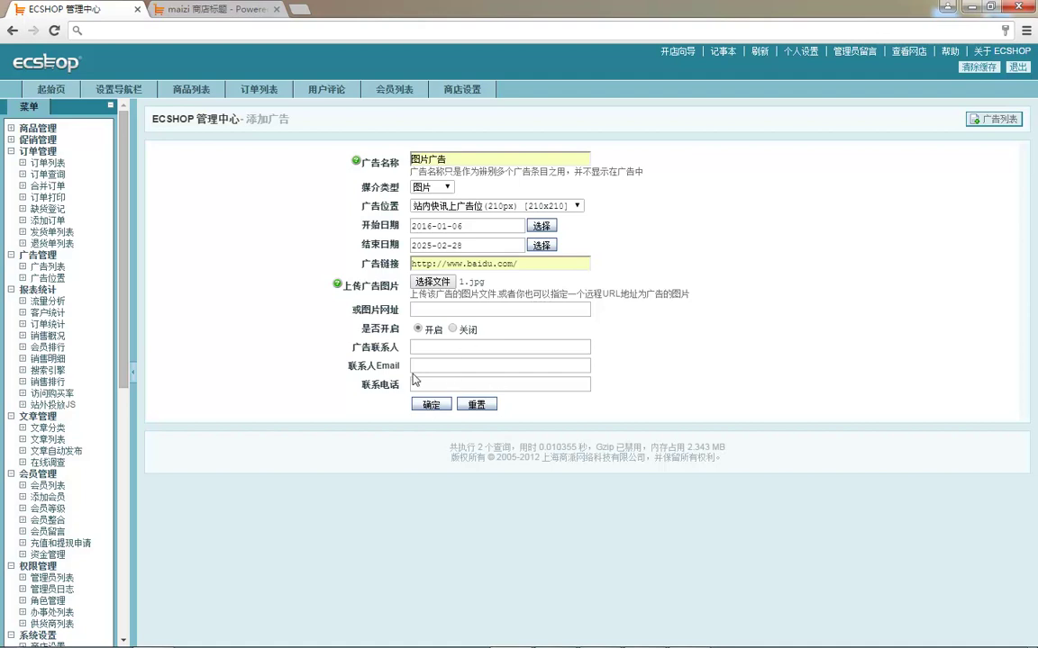
pyautogui.click(430, 404)
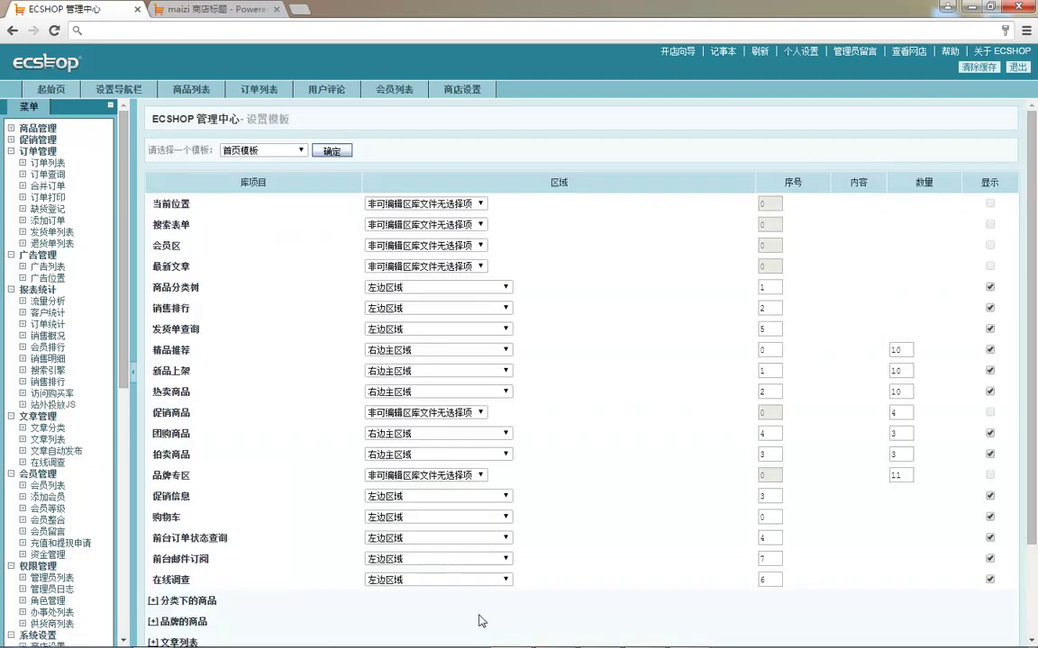
# - Add a 广告位 row to the 首页模板 in region 站内快讯上广告位（宽：210px） with position 站内快讯上广告位(210px) [210x210], and save
pyautogui.scroll(-2, 200, 422)
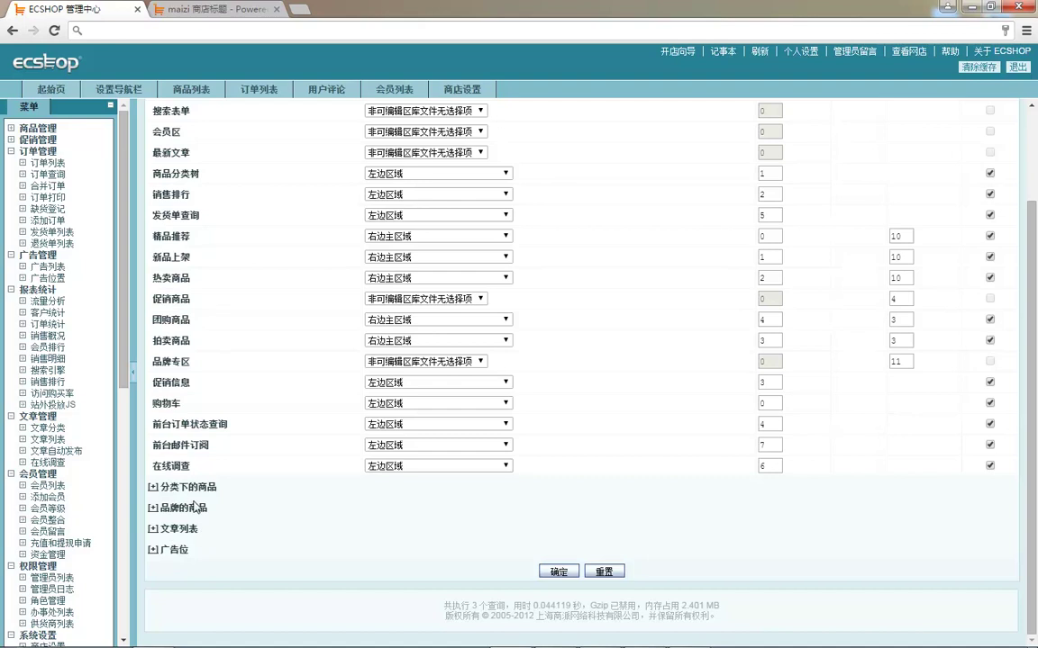
pyautogui.scroll(-5, 45, 441)
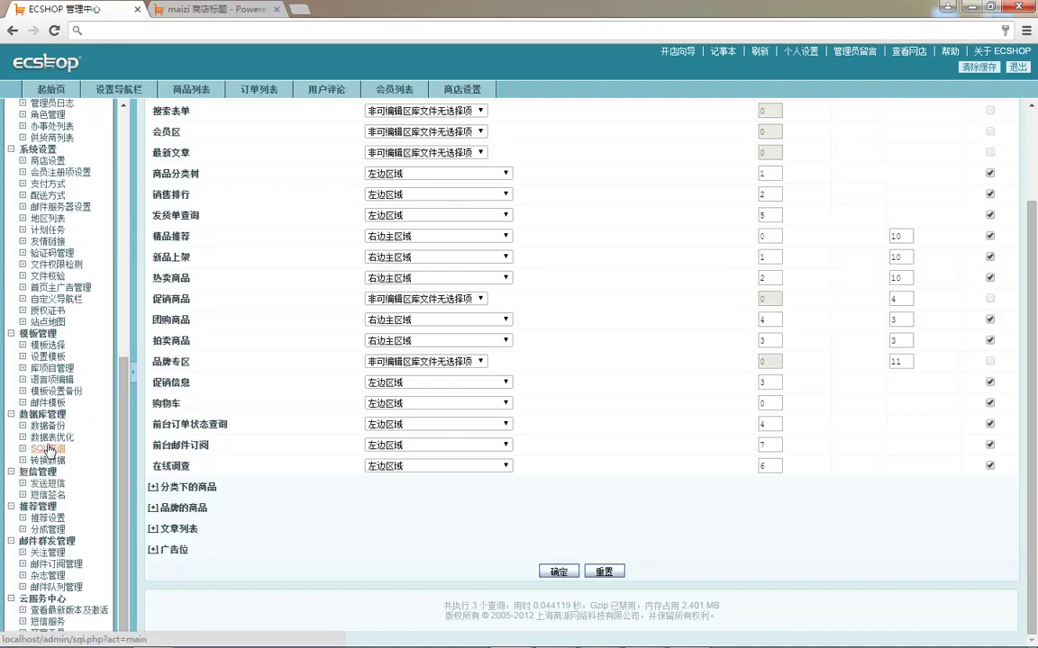
pyautogui.click(51, 359)
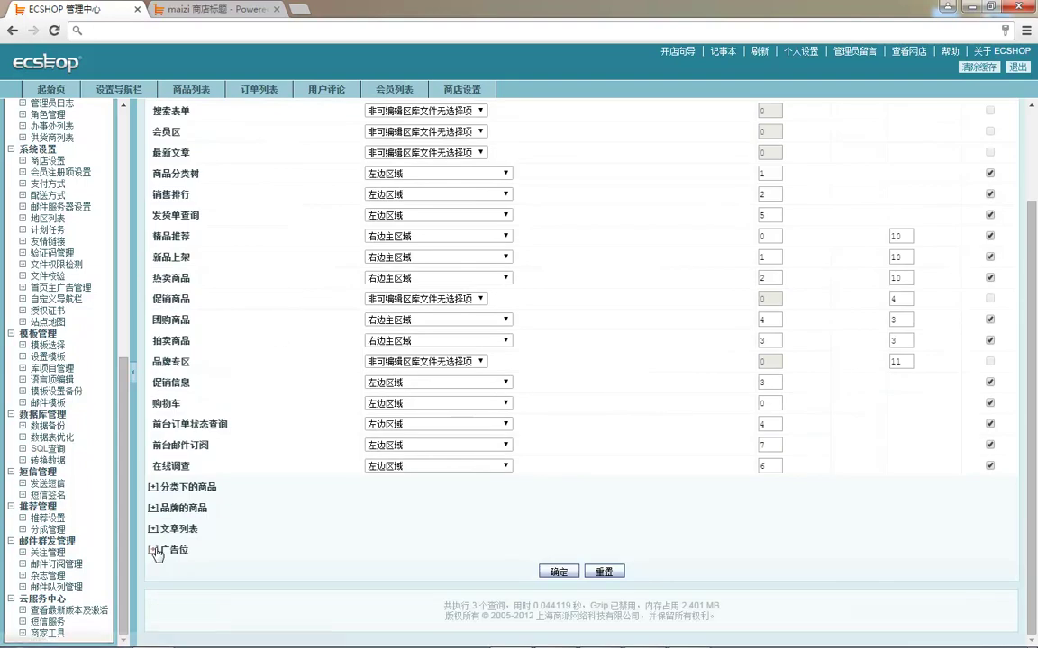
pyautogui.click(153, 551)
pyautogui.scroll(-1, 226, 538)
pyautogui.click(324, 549)
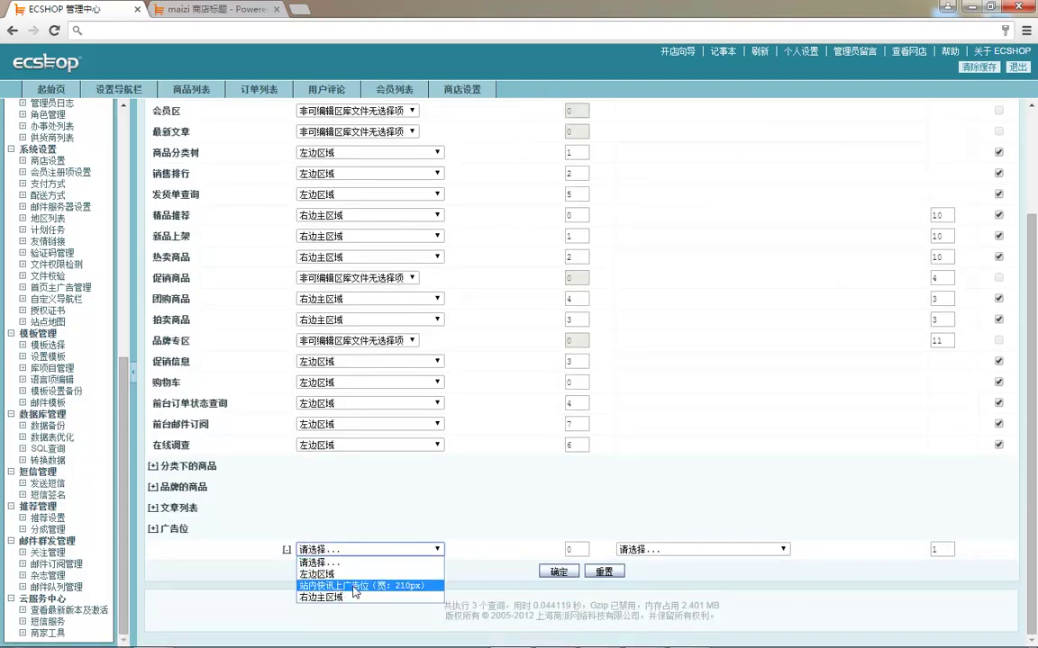
pyautogui.click(355, 586)
pyautogui.click(656, 549)
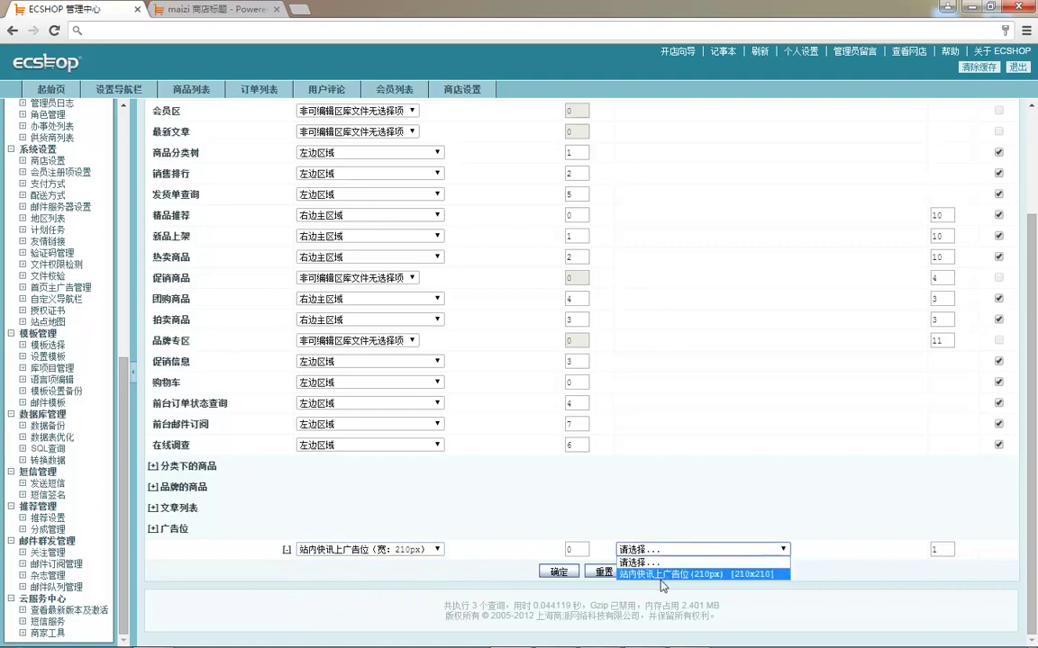
pyautogui.click(667, 579)
pyautogui.click(558, 573)
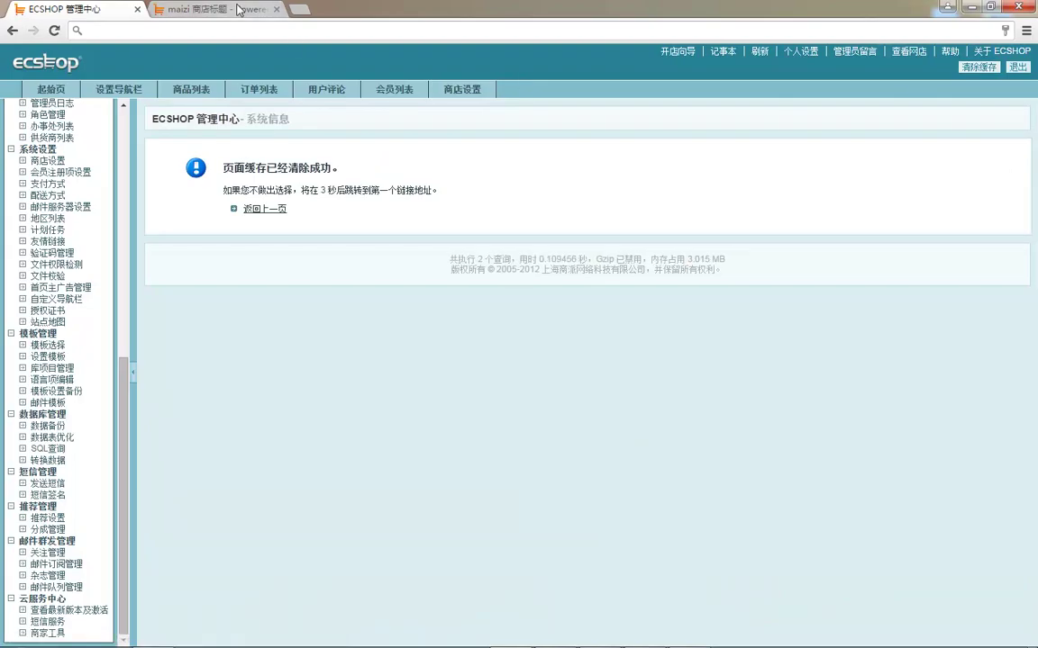
# - Reload the storefront homepage, check the advertisement in the 站内快讯 block, and return to the admin centre
pyautogui.hotkey('ctrl', 'Tab')
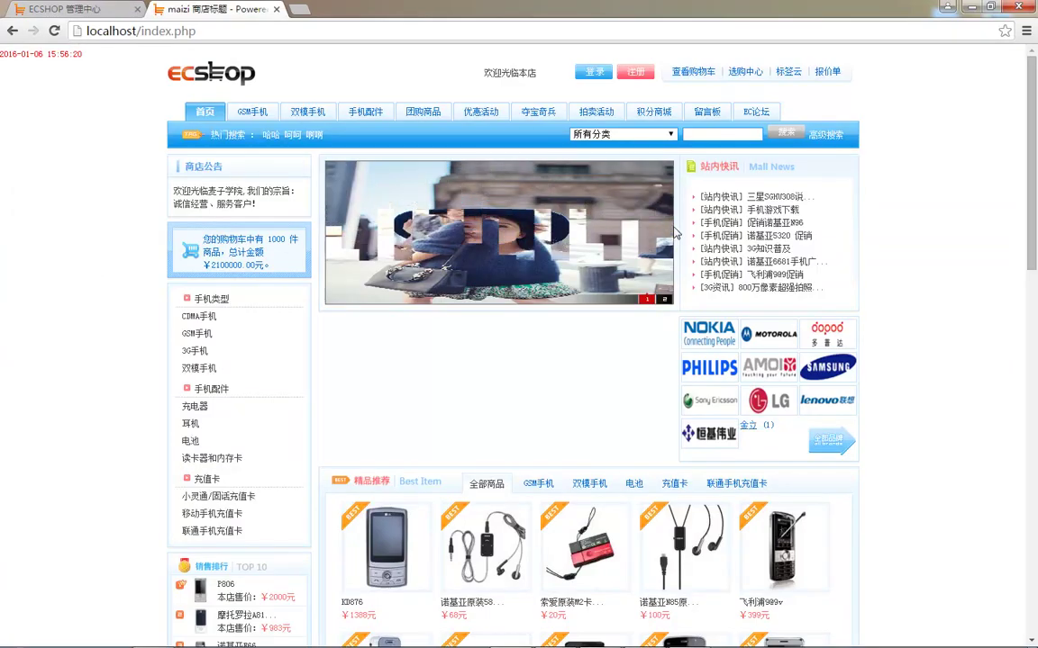
pyautogui.press('F5')
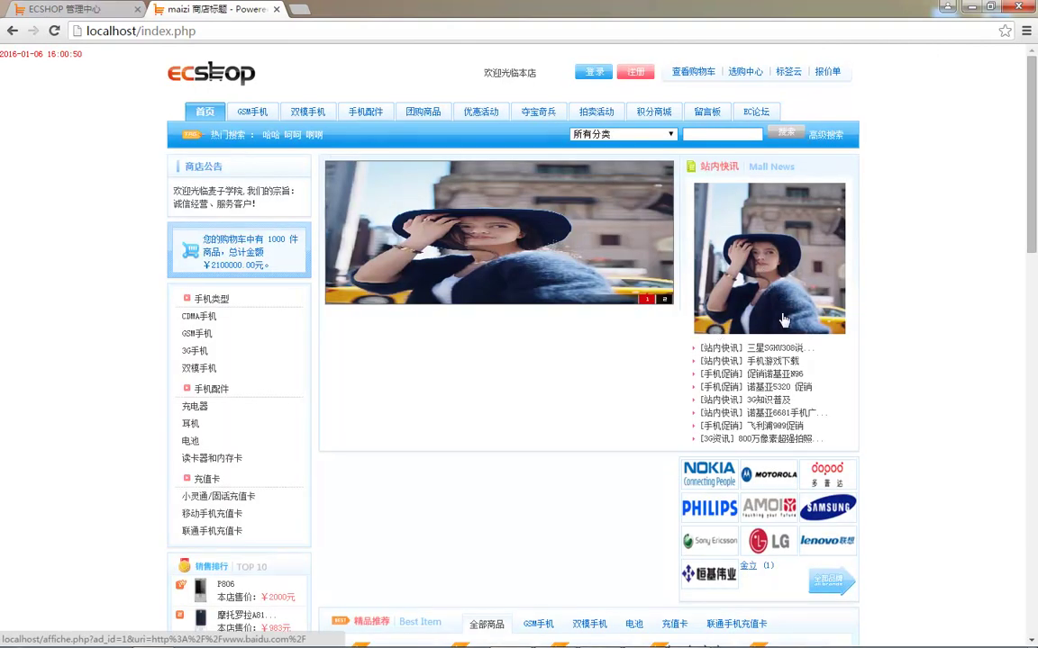
pyautogui.hotkey('ctrl', 'shift', 'Tab')
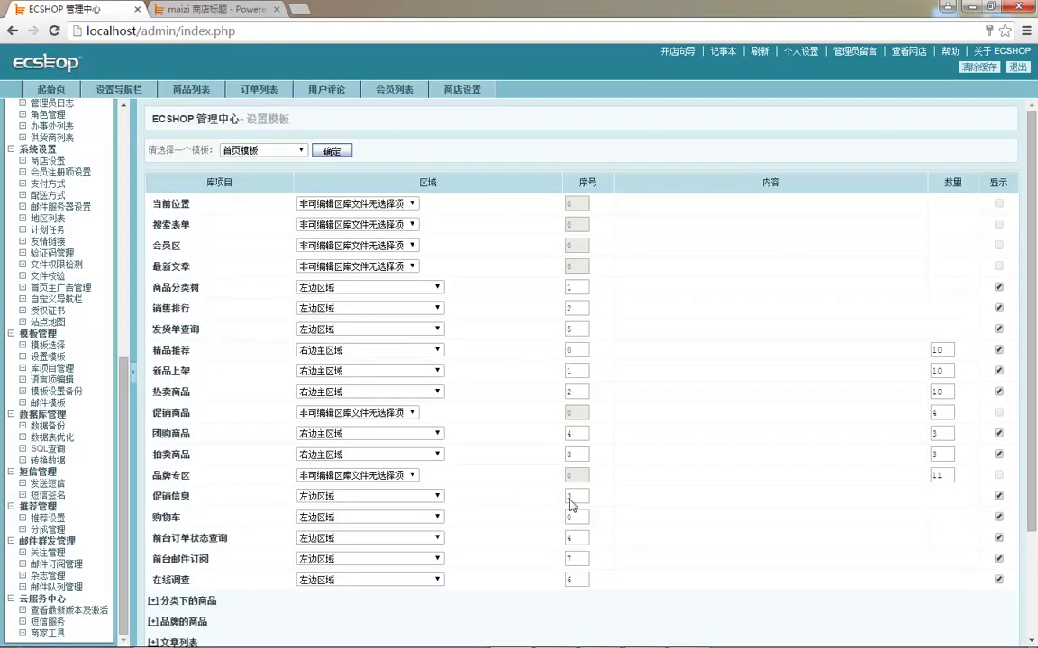
# - Set the 广告位 row's 数量 to 2, save the 首页模板, and look at the positions offered for that row
pyautogui.scroll(-5, 530, 486)
pyautogui.click(953, 550)
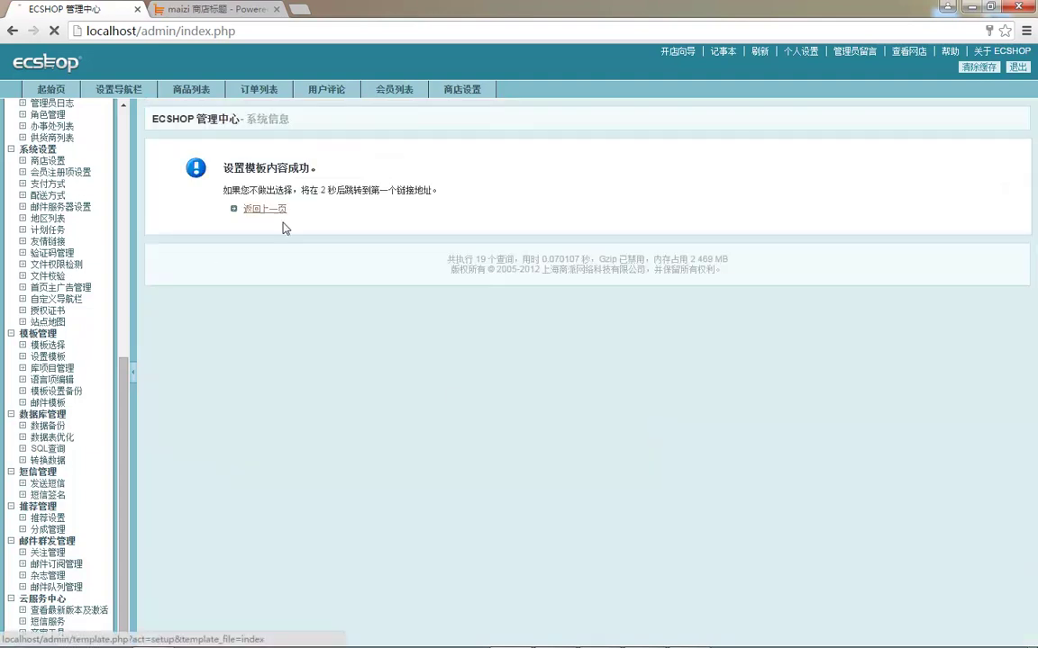
pyautogui.click(239, 206)
pyautogui.scroll(-1, 578, 539)
pyautogui.click(751, 550)
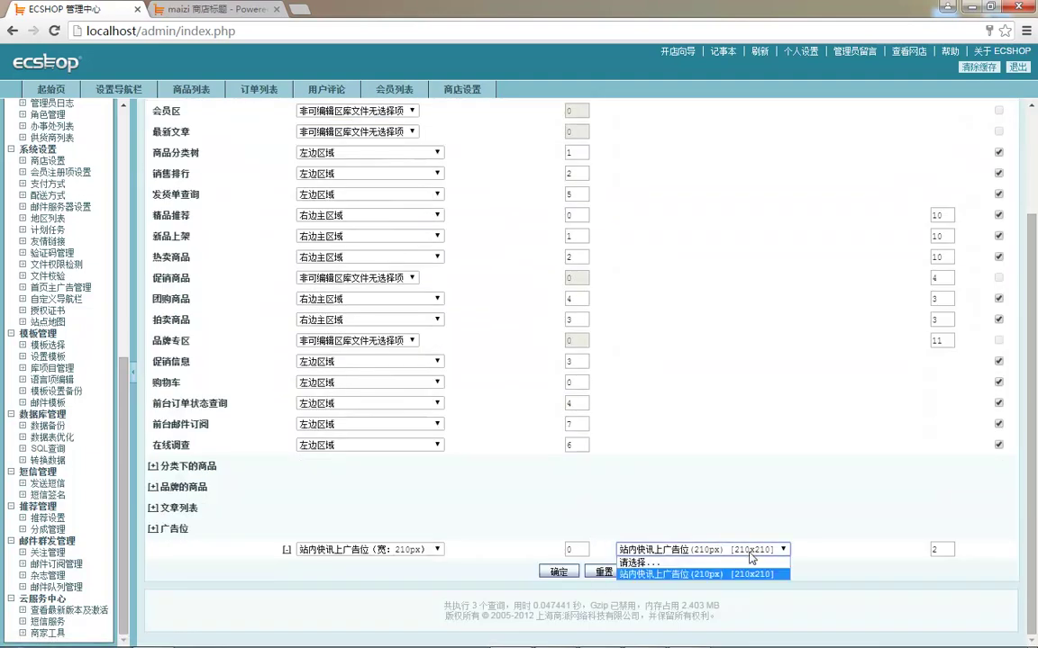
# - Open the 图片广告 advertisement from the 广告列表, examine its settings, and return to the list
pyautogui.click(749, 553)
pyautogui.scroll(5, 90, 207)
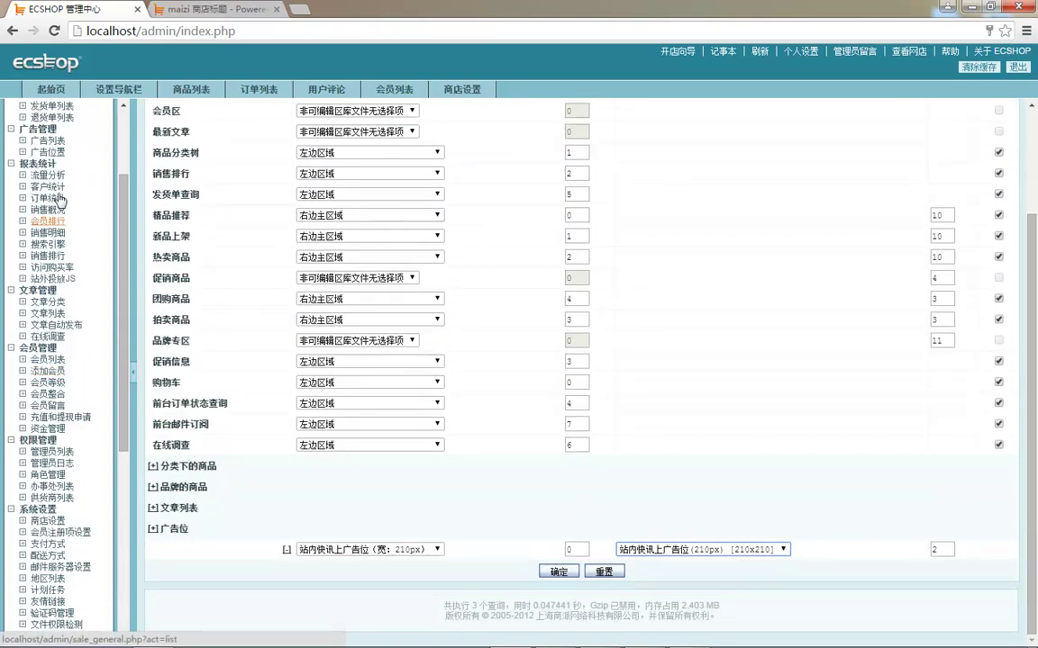
pyautogui.click(49, 140)
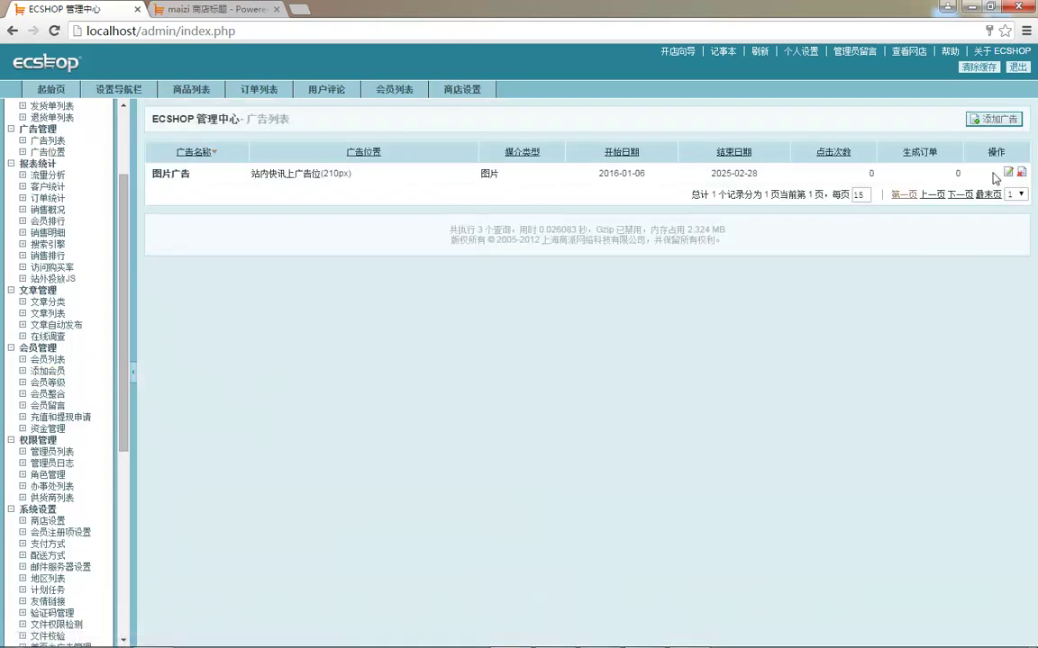
pyautogui.click(1008, 172)
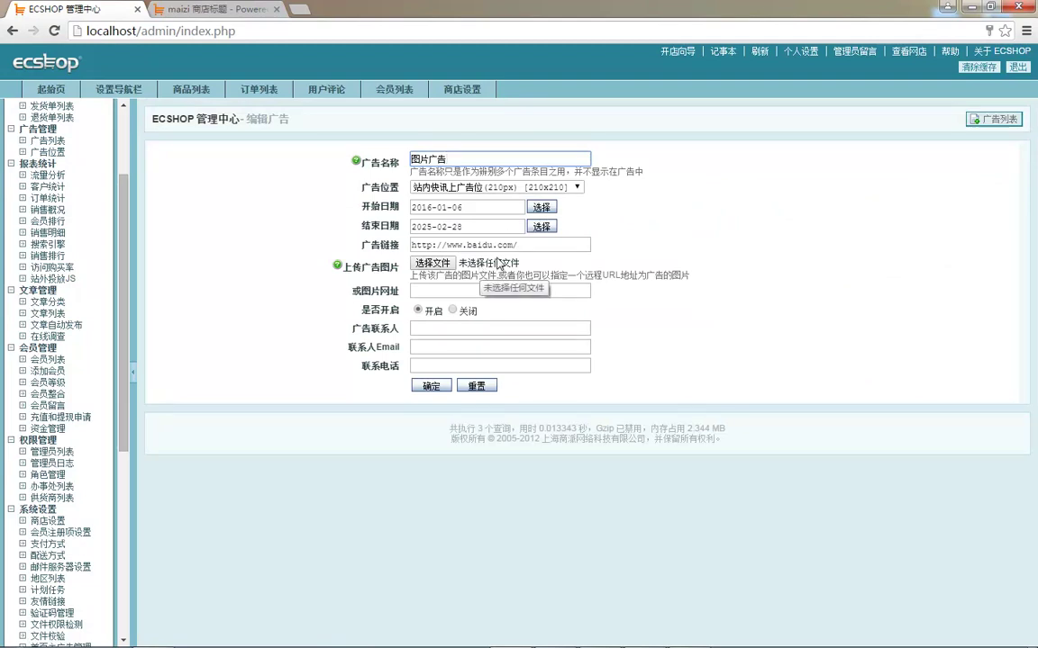
pyautogui.click(12, 31)
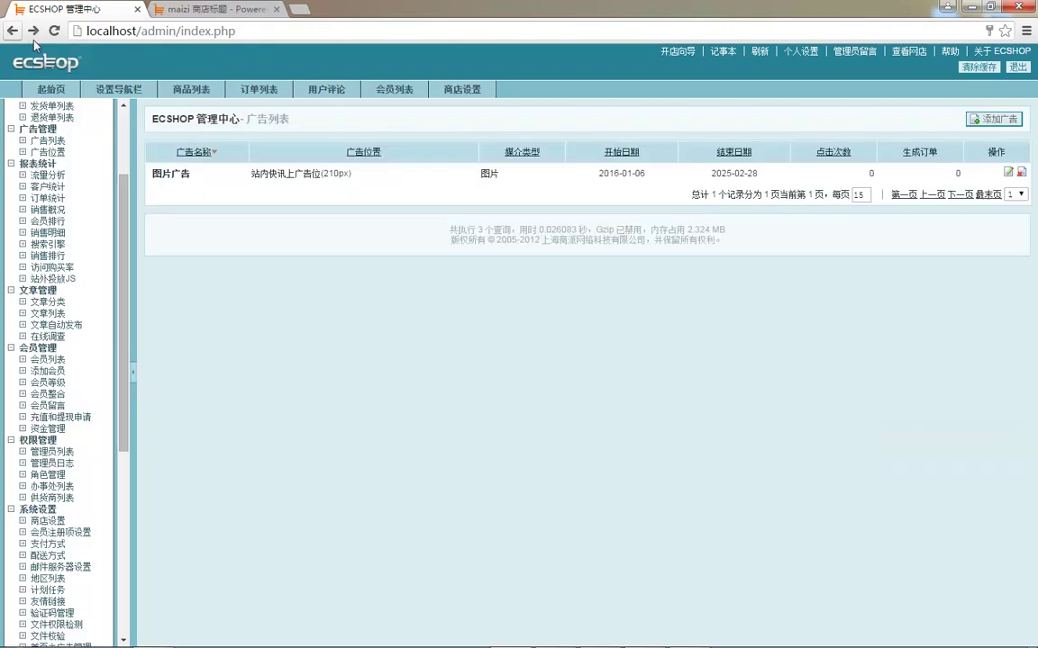
# - Start a new 图片 advertisement named 图片广告2 with its 结束日期 set to 2025-02-06
pyautogui.click(993, 118)
pyautogui.click(422, 158)
pyautogui.click(429, 167)
pyautogui.write('2')
pyautogui.click(541, 245)
pyautogui.click(692, 266)
pyautogui.click(692, 266)
pyautogui.click(691, 265)
pyautogui.click(692, 266)
pyautogui.click(692, 266)
pyautogui.click(691, 265)
pyautogui.click(692, 265)
pyautogui.click(692, 266)
pyautogui.click(692, 265)
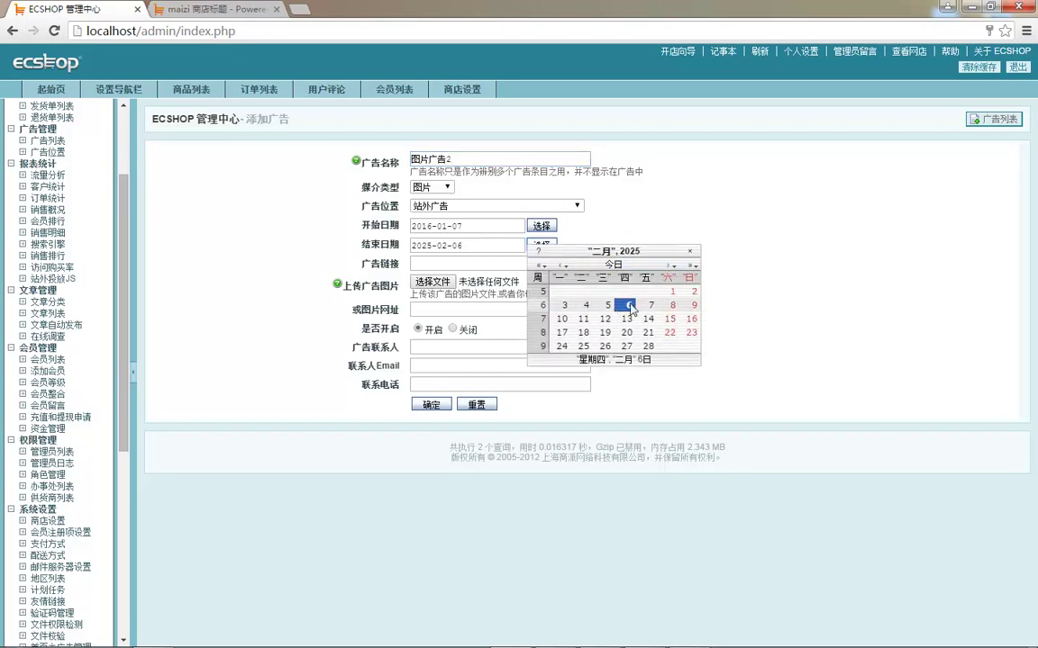
pyautogui.click(626, 305)
# - Attach 2.jpg as the picture of 图片广告2 and submit the advertisement
pyautogui.click(432, 282)
pyautogui.click(162, 220)
pyautogui.click(342, 526)
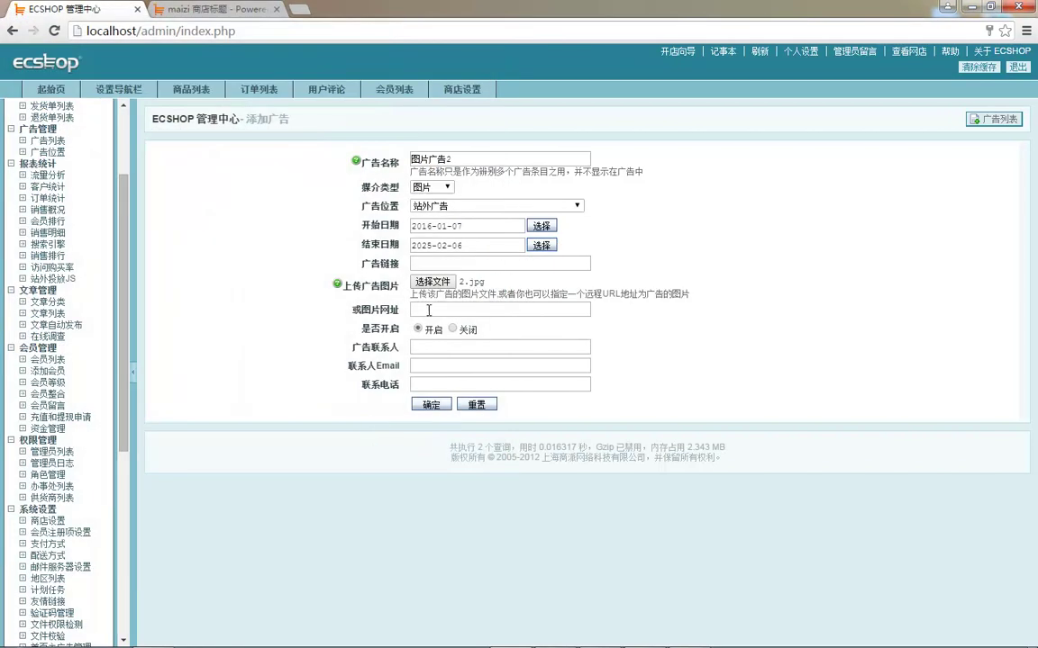
pyautogui.click(431, 404)
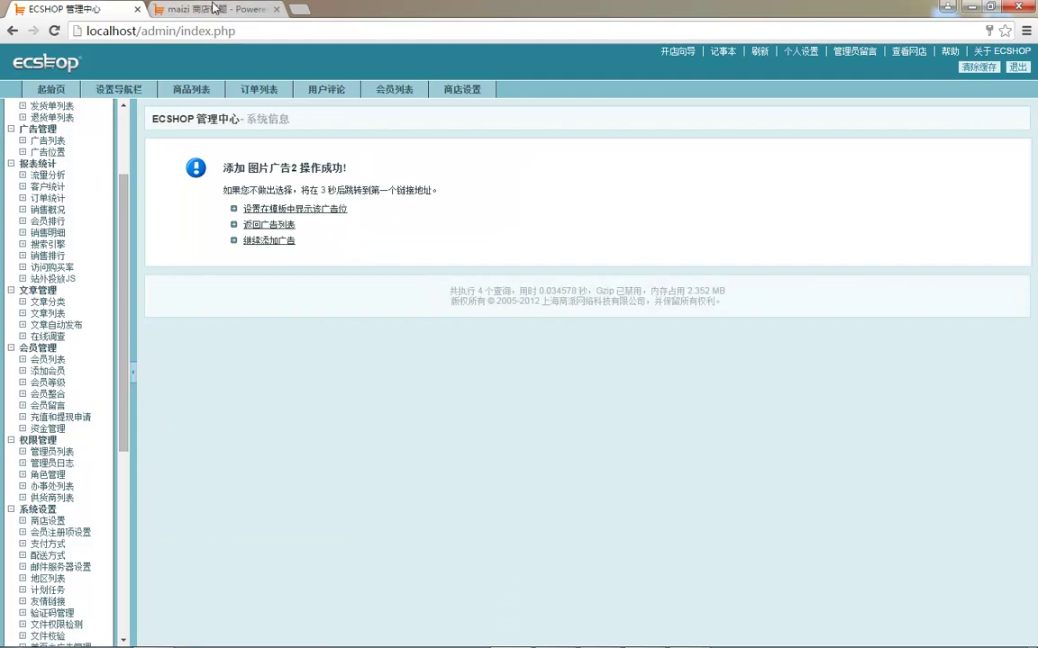
# - Reload the storefront homepage and check which advertisements appear in the 站内快讯 block
pyautogui.click(215, 7)
pyautogui.press('F5')
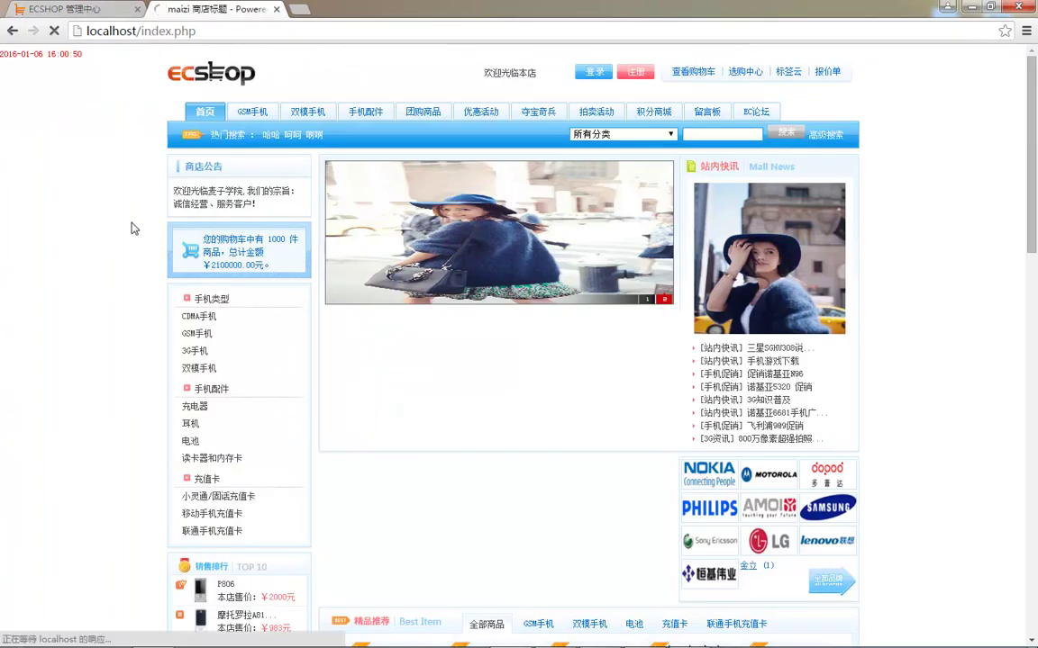
pyautogui.click(115, 7)
pyautogui.click(870, 58)
pyautogui.click(215, 7)
pyautogui.press('F5')
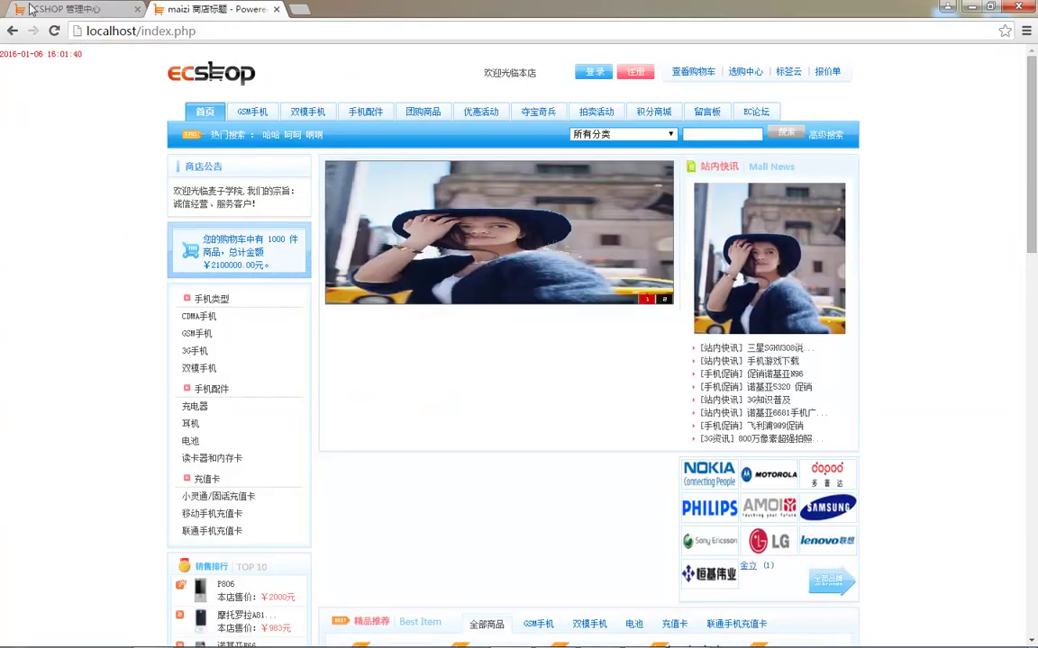
# - Reselect 站内快讯上广告位(210px) [210x210] for the 广告位 row in the 首页模板 and save the template again
pyautogui.click(77, 9)
pyautogui.click(197, 220)
pyautogui.scroll(-5, 252, 397)
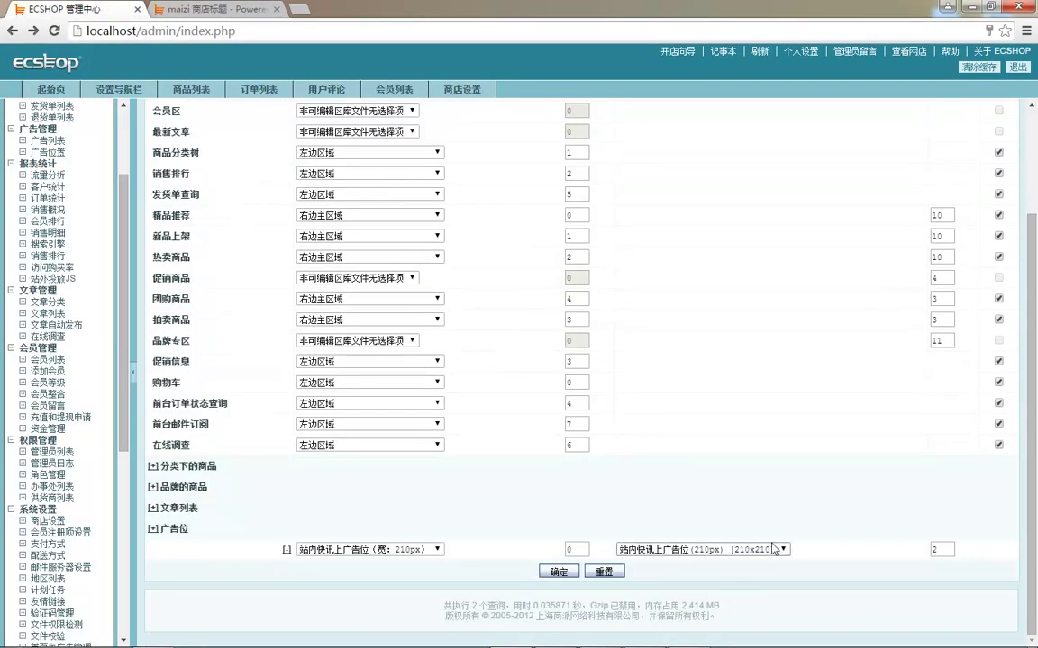
pyautogui.click(726, 552)
pyautogui.click(708, 575)
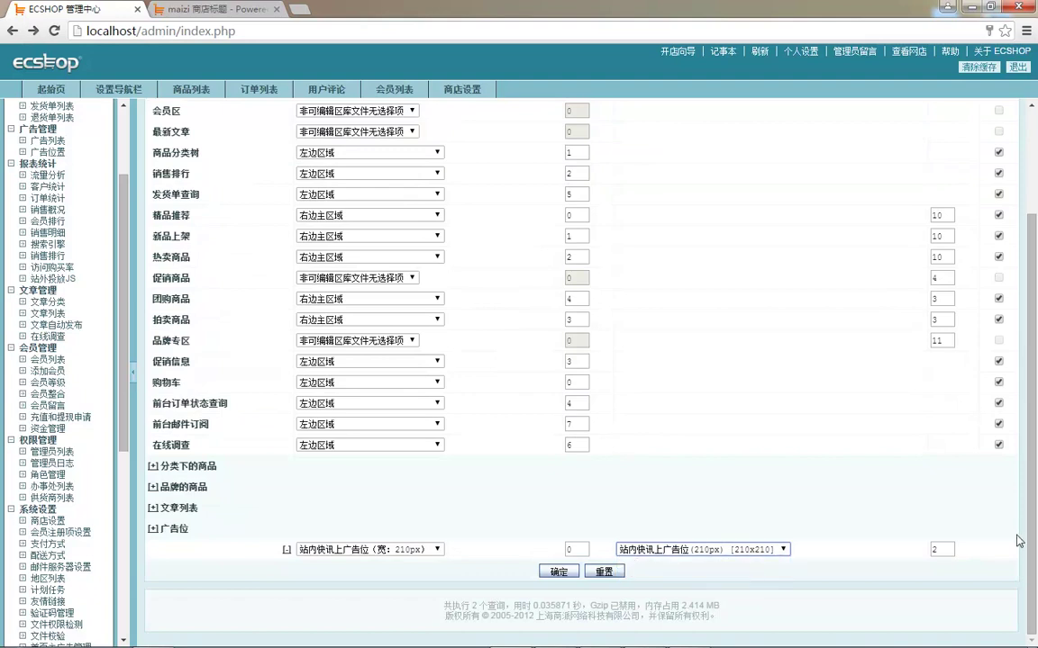
pyautogui.click(560, 577)
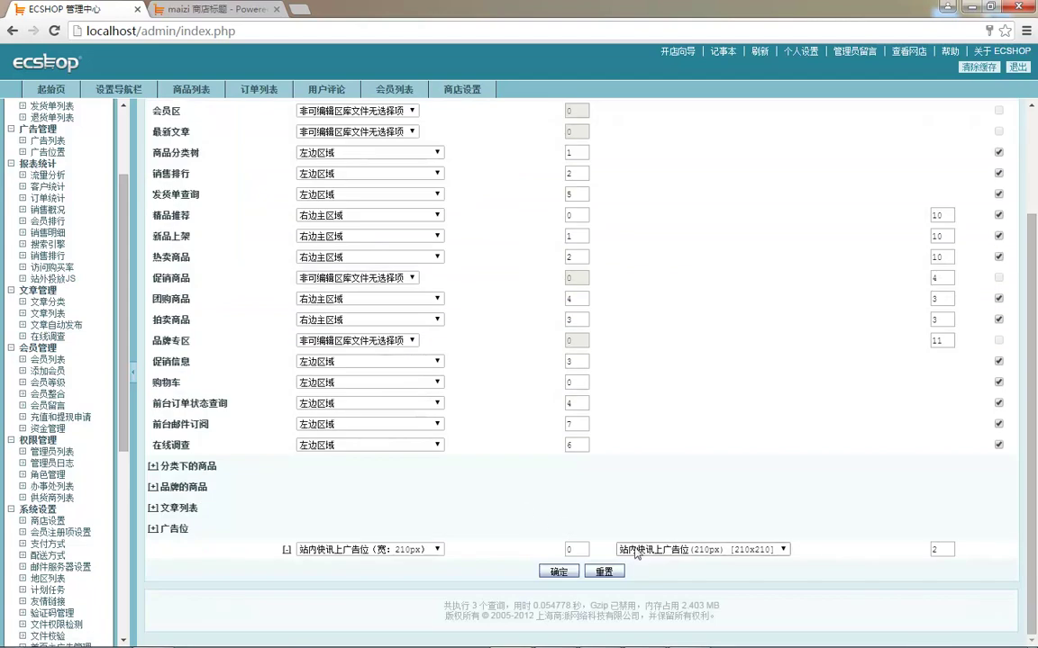
# - Look at the positions offered for the 广告位 row, recheck the reloaded storefront homepage, and return to the admin centre
pyautogui.click(684, 551)
pyautogui.click(685, 551)
pyautogui.click(216, 9)
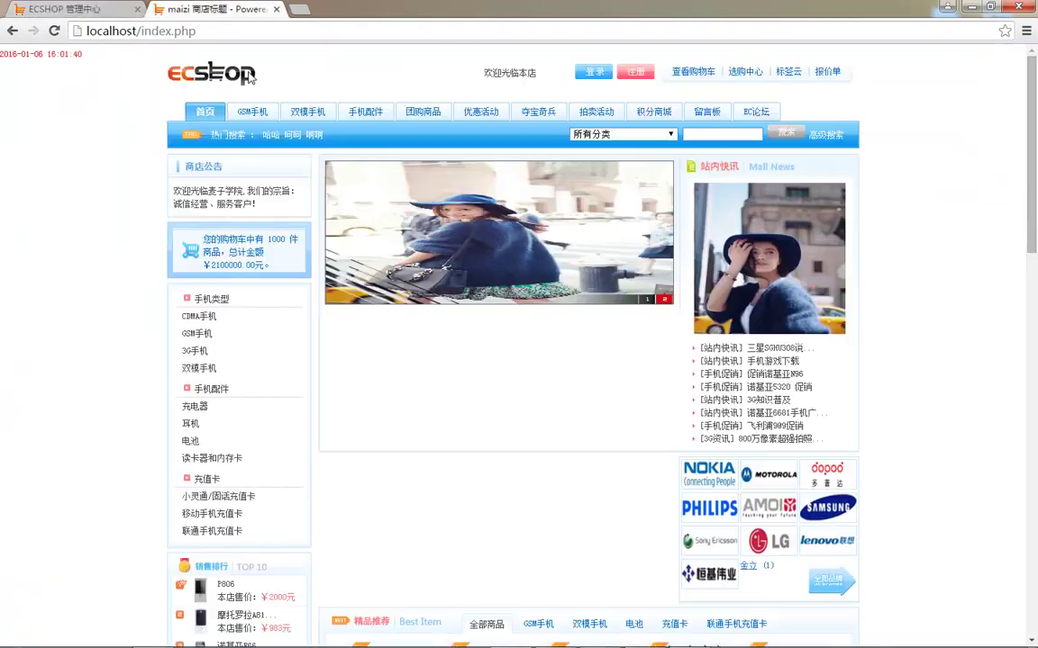
pyautogui.press('F5')
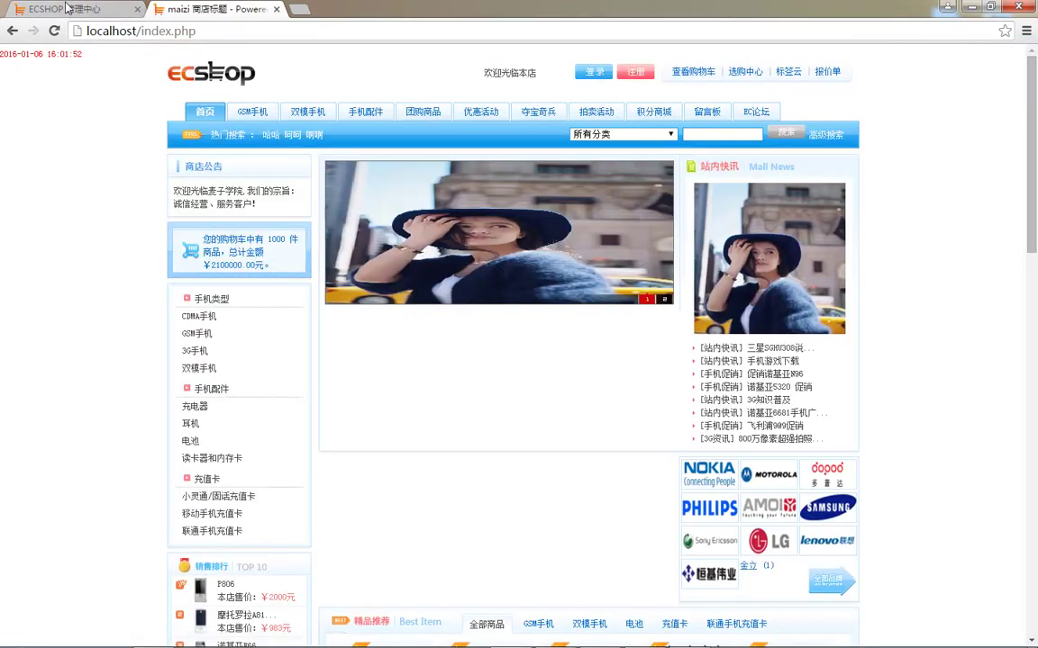
pyautogui.click(59, 8)
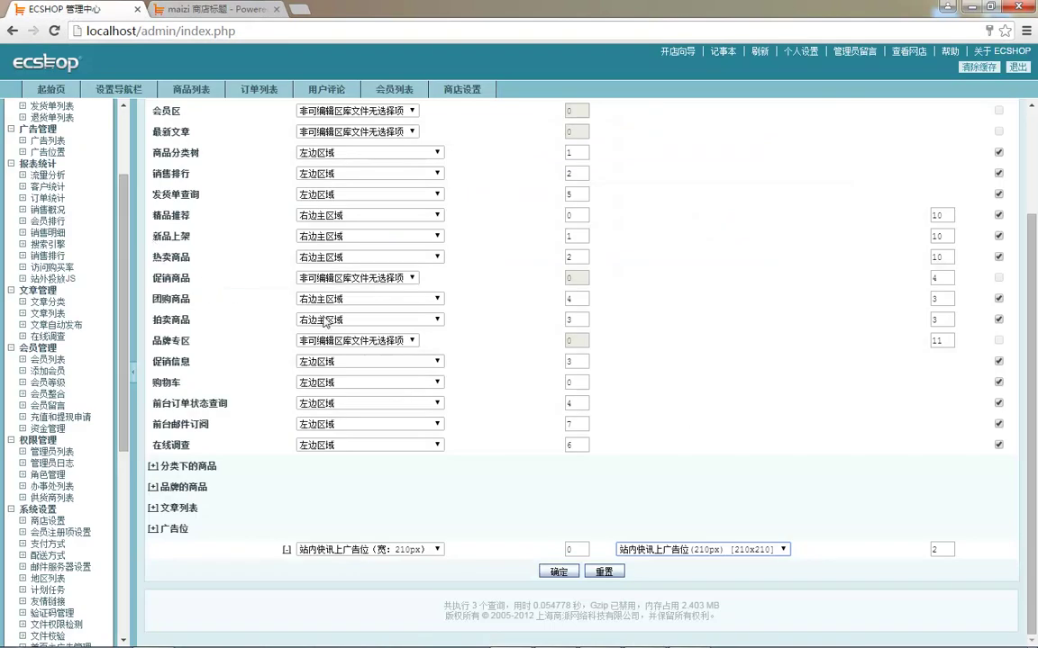
# - Change the 广告位置 of 图片广告2 to 站内快讯上广告位(210px) [210x210] and submit it
pyautogui.click(49, 141)
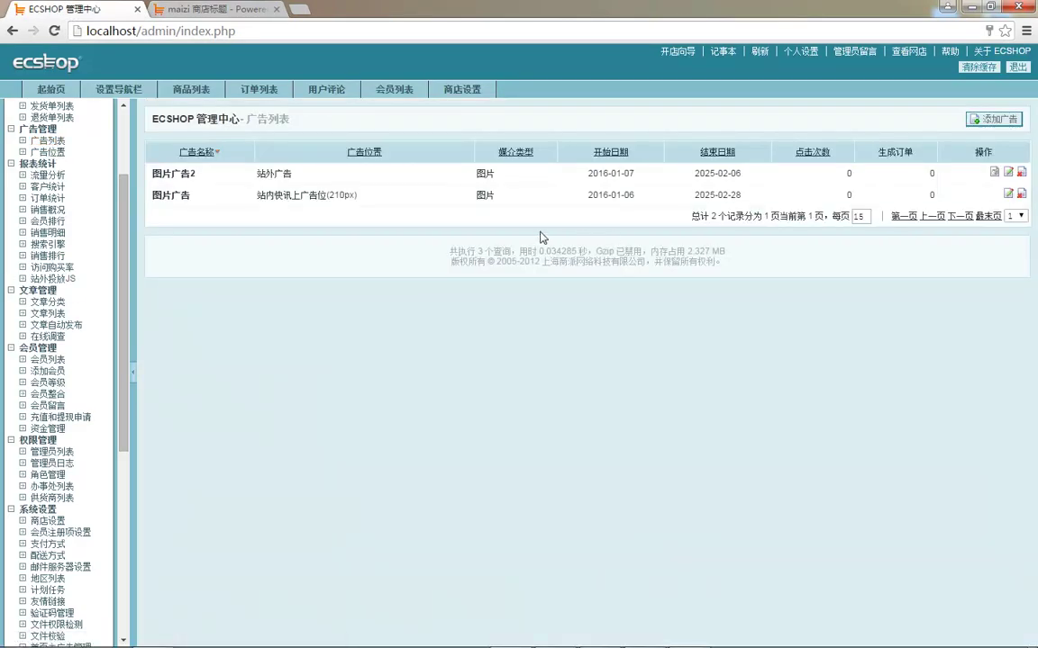
pyautogui.click(1009, 172)
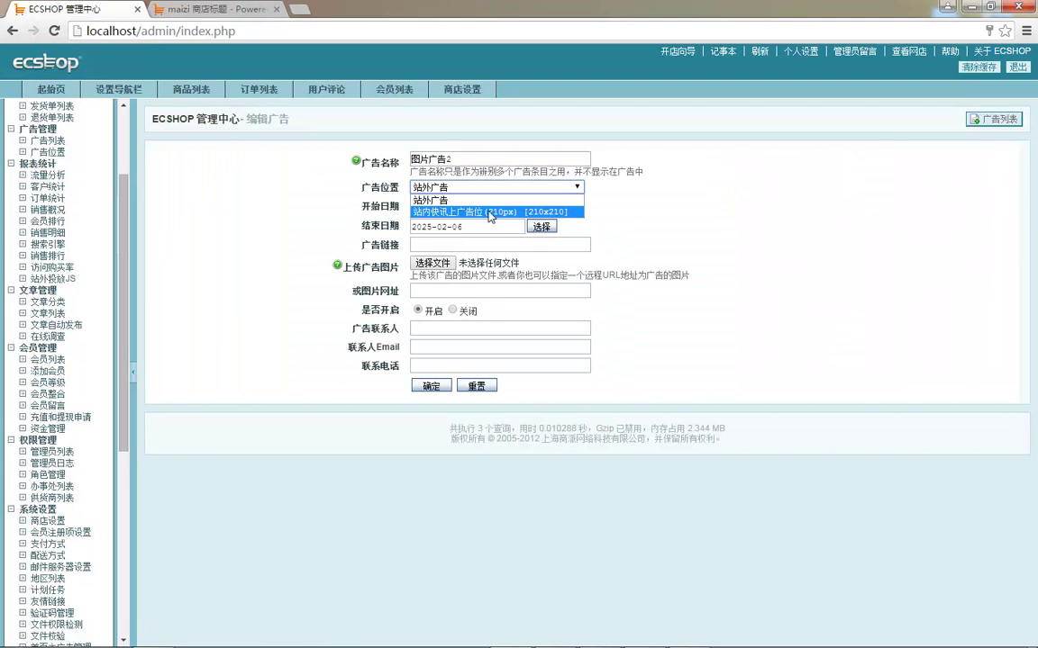
pyautogui.click(491, 212)
pyautogui.click(431, 386)
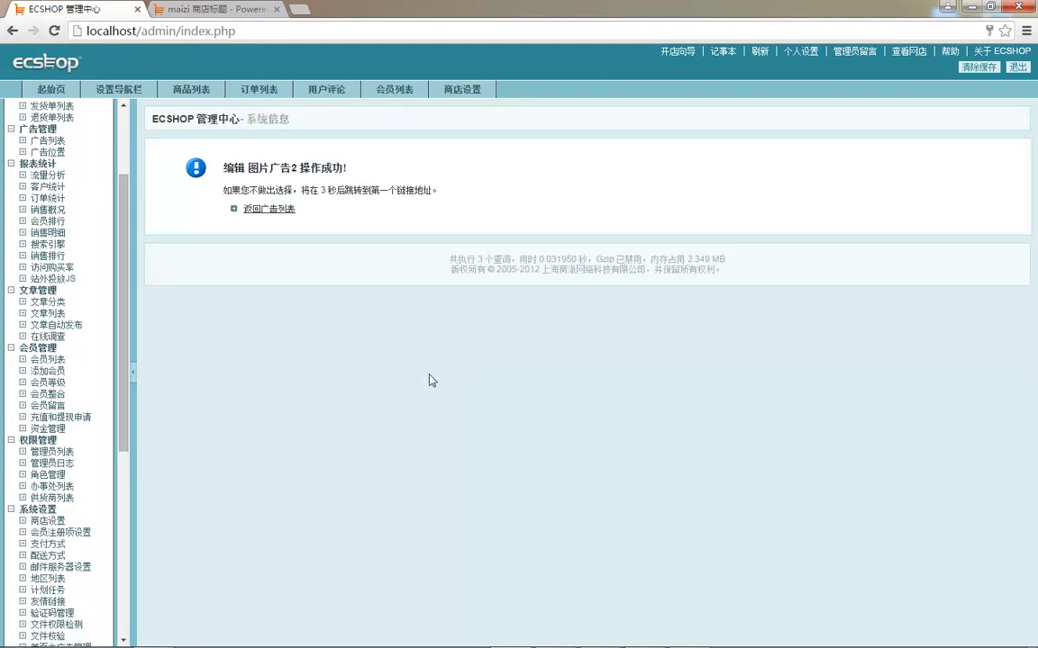
# - Reload the storefront homepage, check both picture adverts above 站内快讯, and return to the admin centre
pyautogui.click(219, 11)
pyautogui.press('F5')
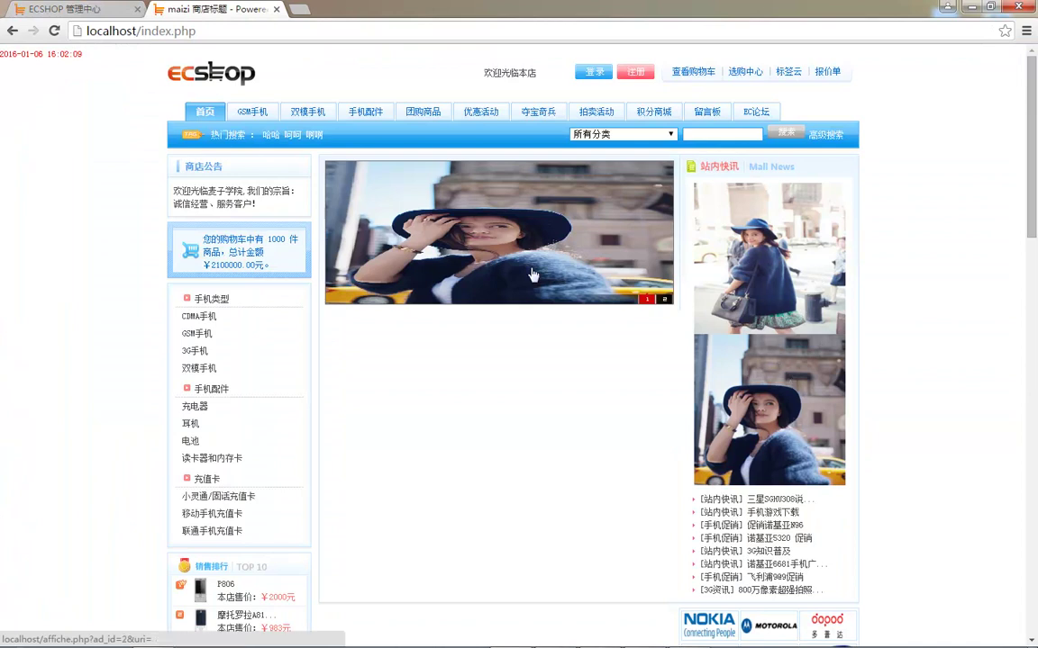
pyautogui.hotkey('ctrl', 'shift', 'Tab')
# - Set the 广告位 row's 数量 to 1 in the 首页模板 and save it
pyautogui.scroll(-4, 58, 194)
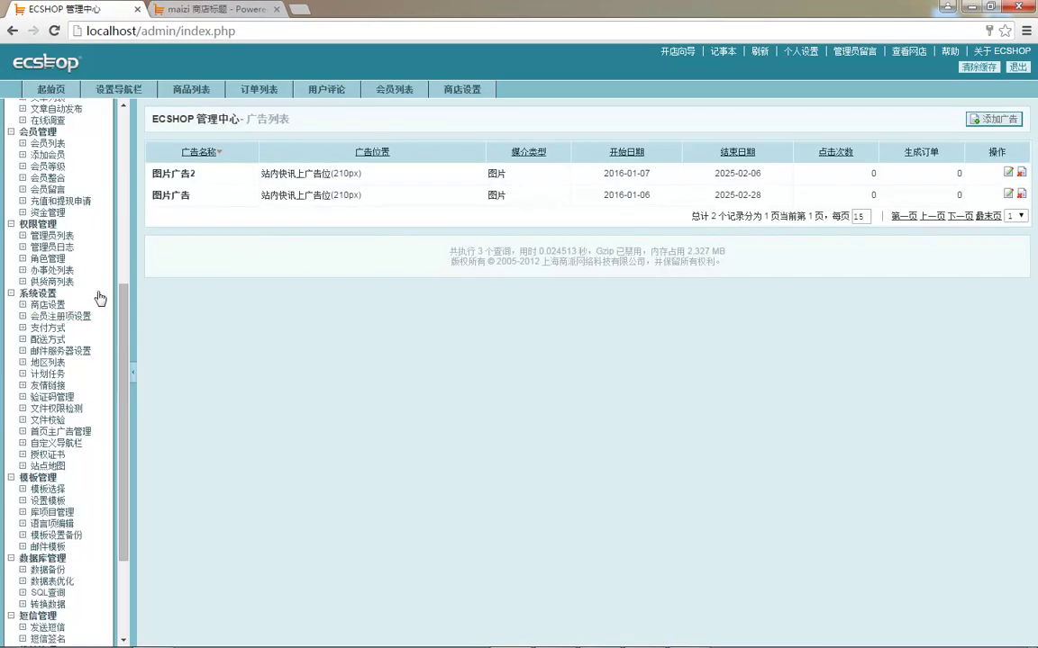
pyautogui.click(52, 356)
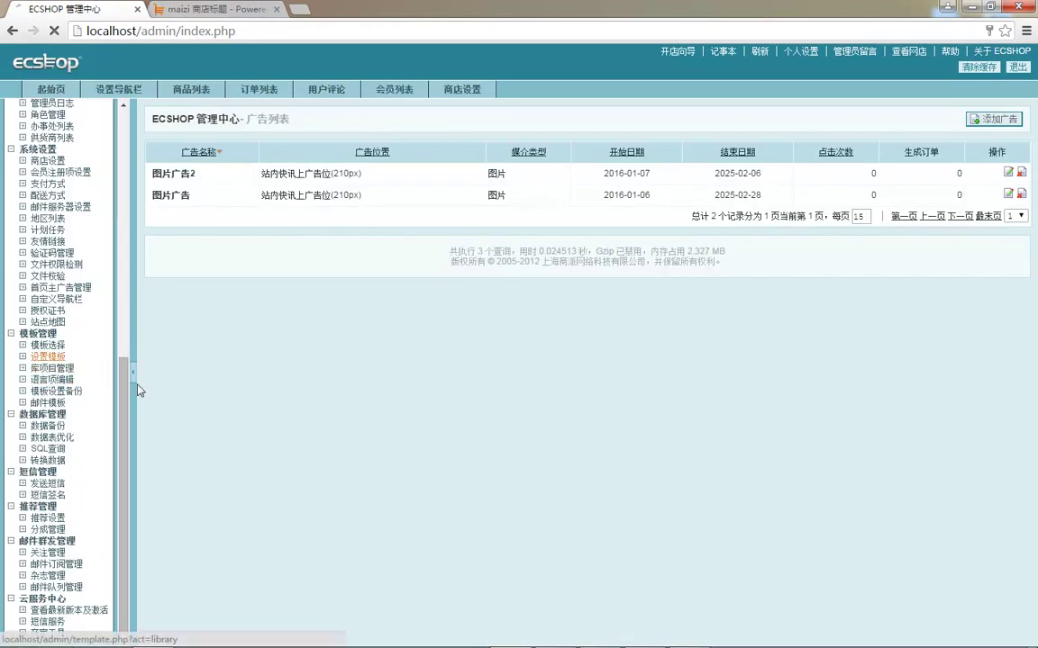
pyautogui.scroll(-3, 901, 486)
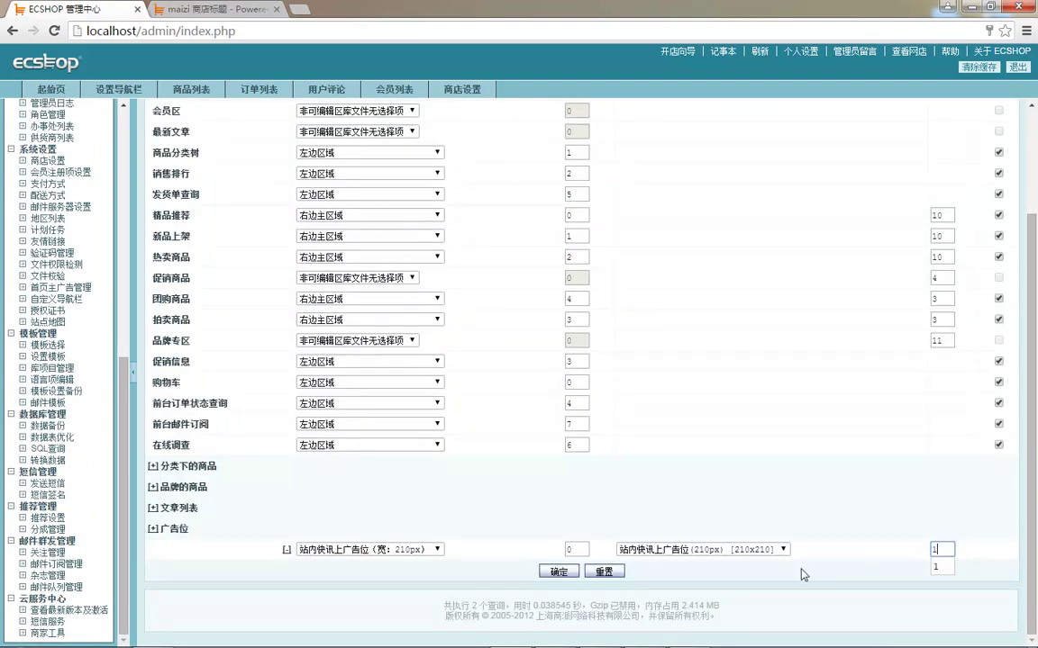
pyautogui.click(558, 572)
# - Check the 站内快讯 block on the reloaded storefront homepage and switch back to the admin centre
pyautogui.hotkey('ctrl', 'Tab')
pyautogui.press('F5')
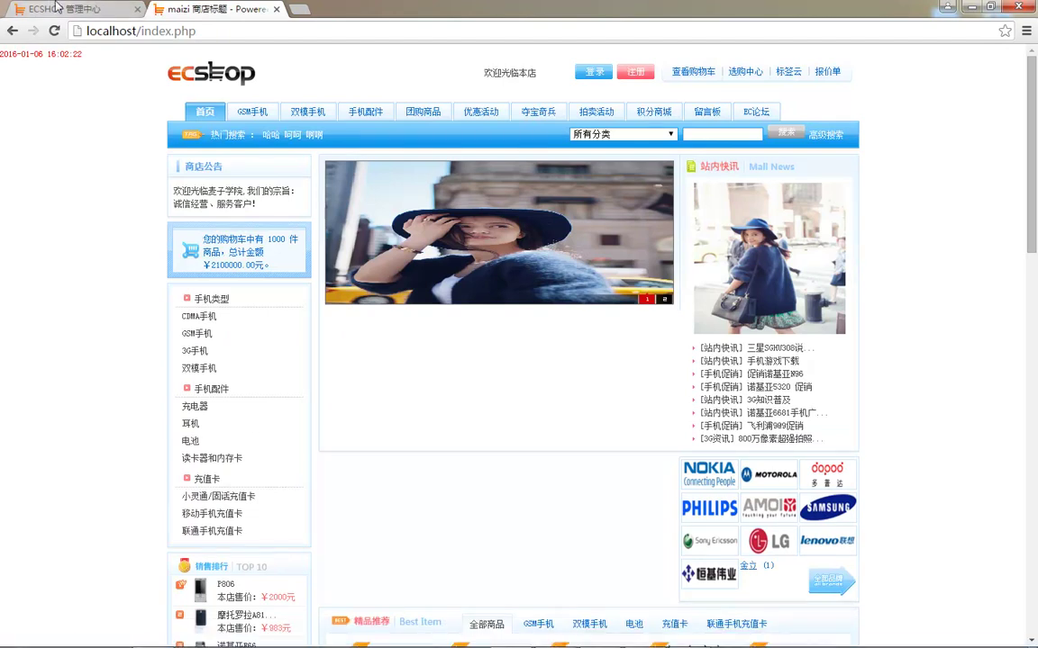
pyautogui.hotkey('ctrl', 'Tab')
# - Review the 广告位置 list and the region and position options of the 广告位 row in the 首页模板
pyautogui.scroll(-2, 531, 427)
pyautogui.scroll(-1, 531, 427)
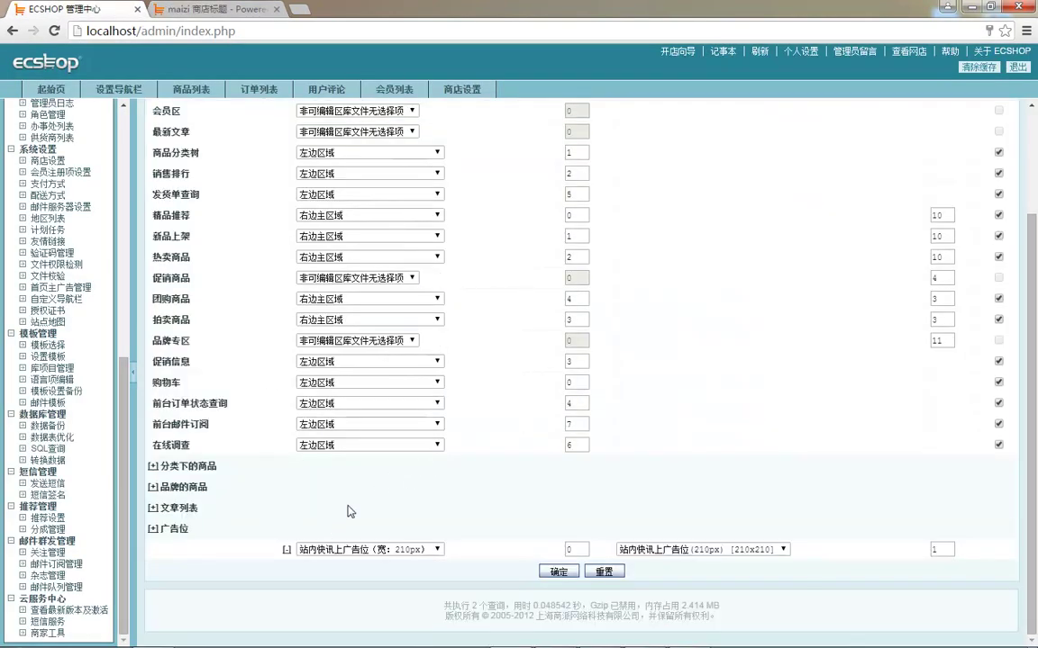
pyautogui.scroll(6, 79, 216)
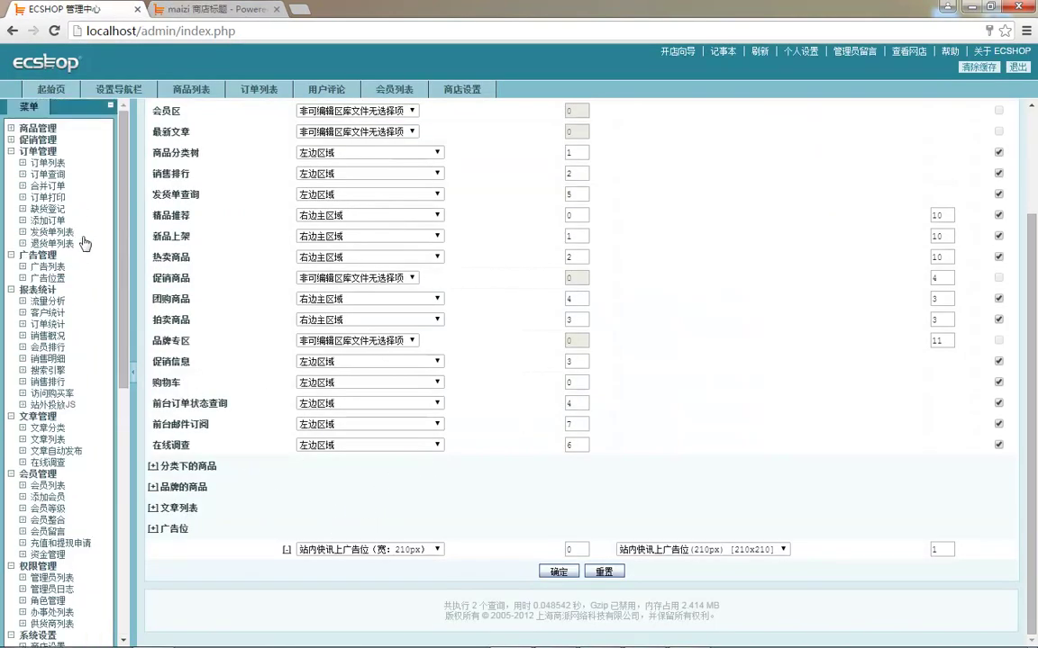
pyautogui.click(50, 267)
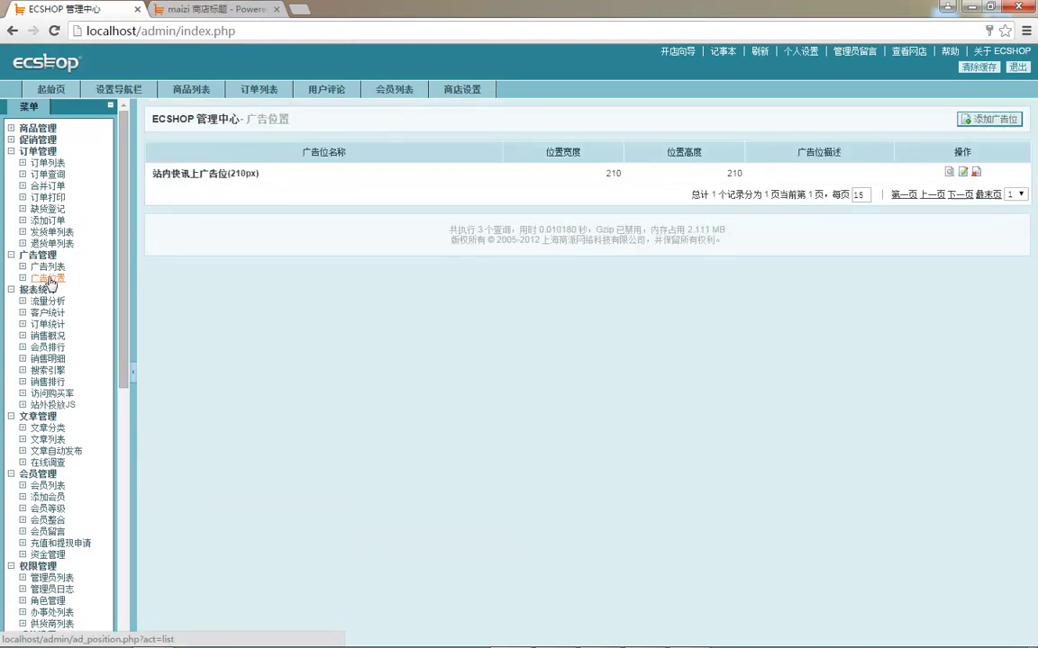
pyautogui.scroll(-10, 52, 282)
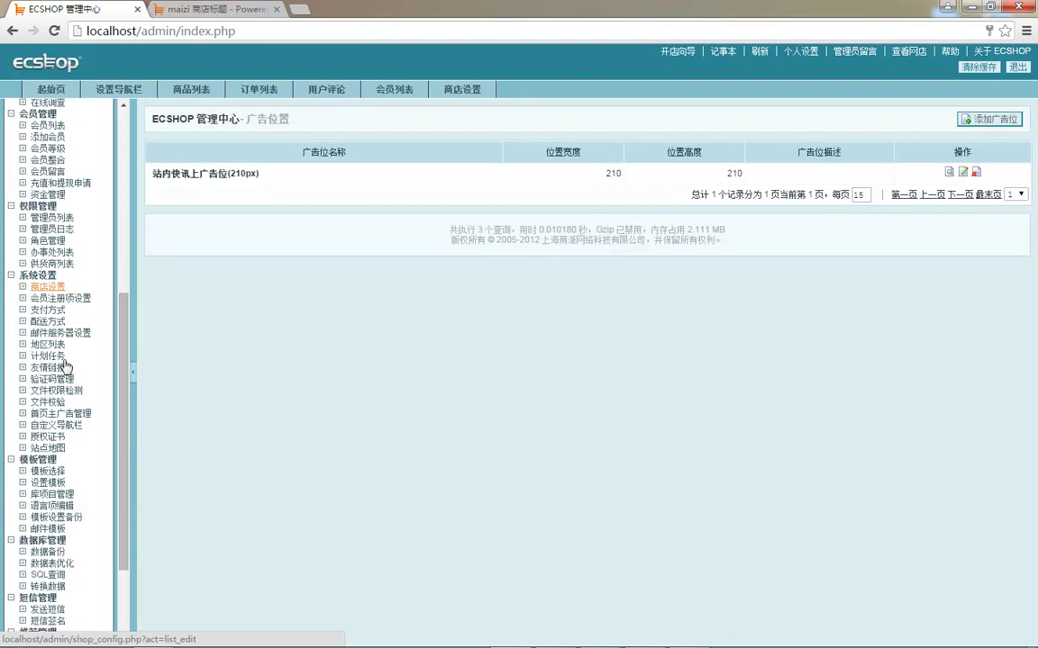
pyautogui.scroll(10, 86, 433)
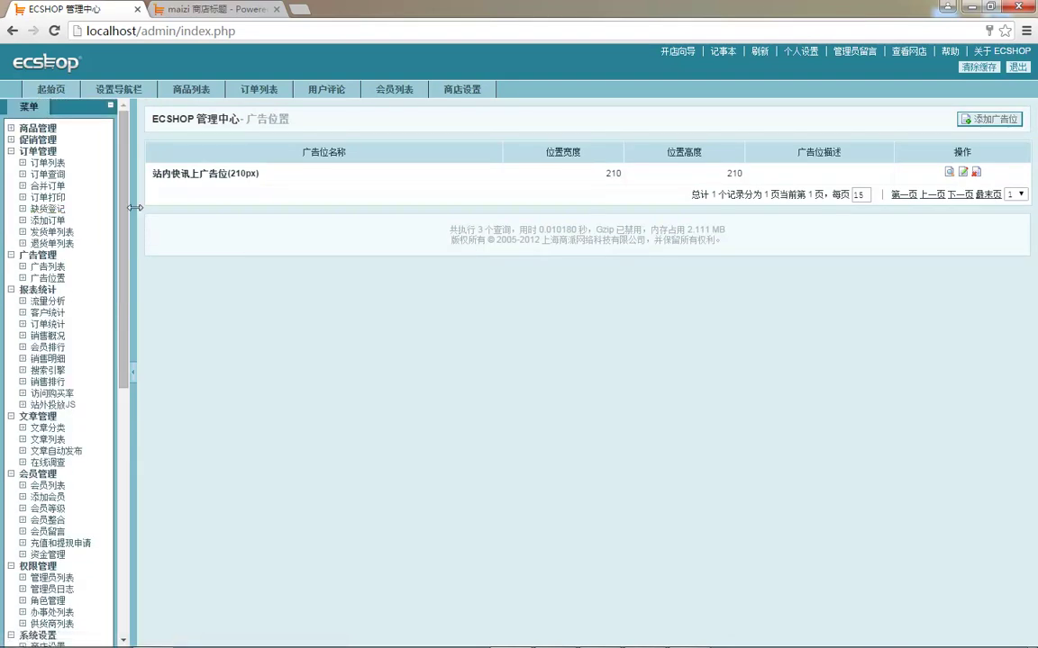
pyautogui.scroll(-5, 95, 283)
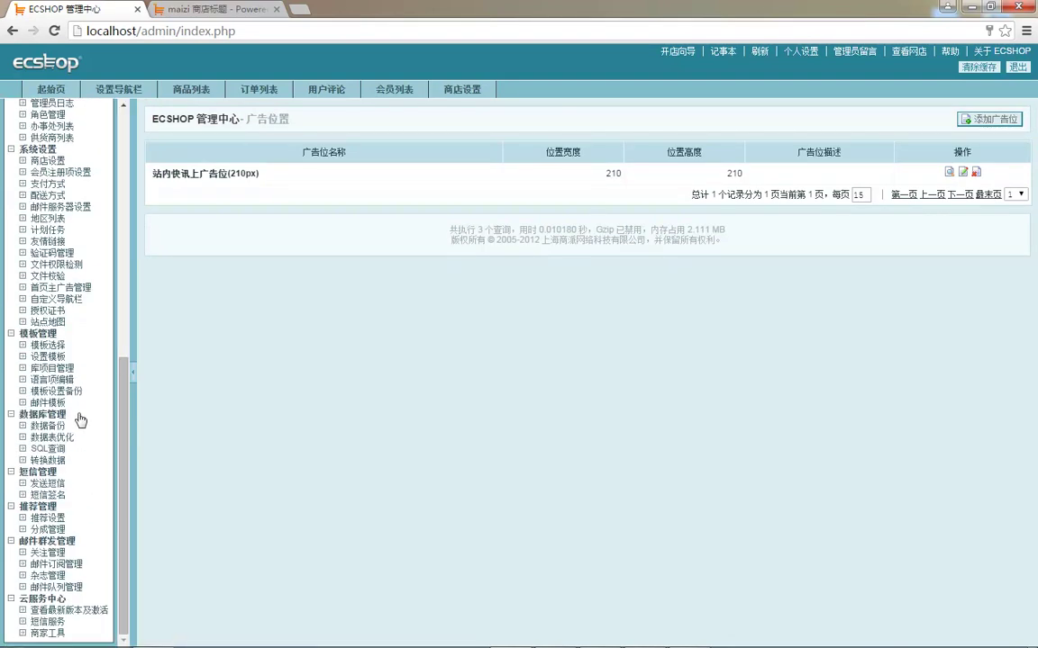
pyautogui.click(68, 359)
pyautogui.scroll(-3, 416, 378)
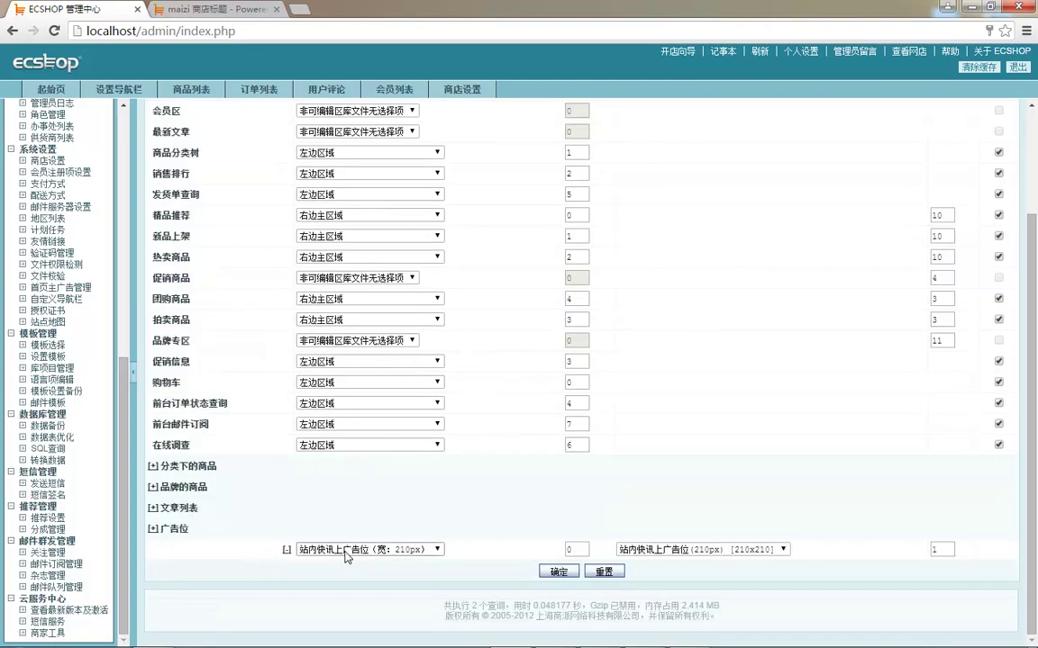
pyautogui.click(711, 551)
pyautogui.click(675, 564)
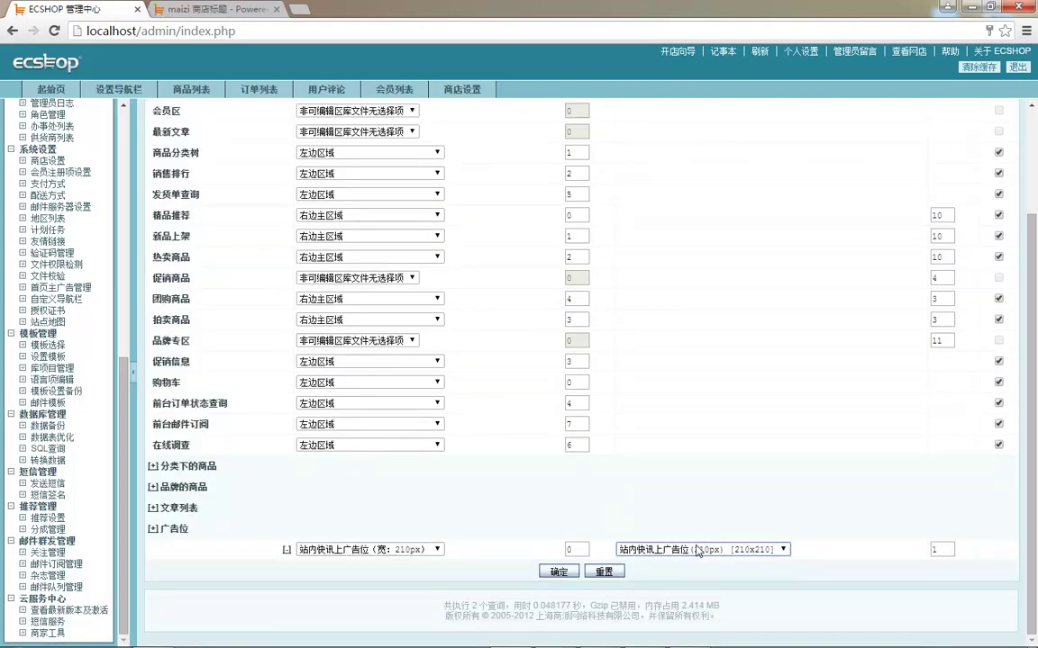
# - Open a new advertisement form and examine its fields with 媒介类型 set to 文字 and to 代码
pyautogui.scroll(5, 62, 303)
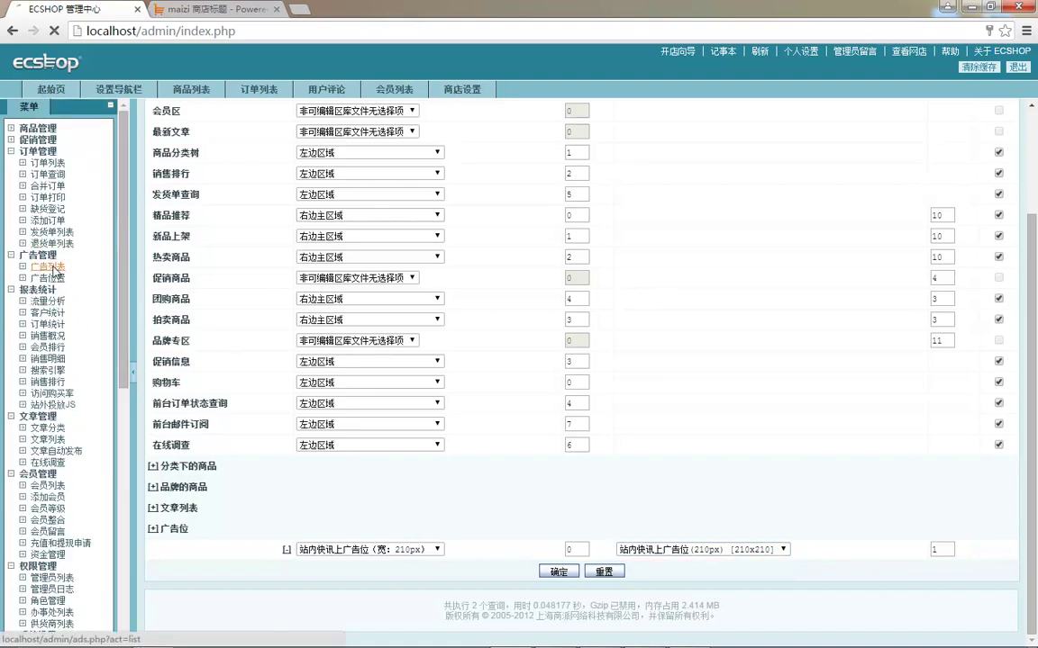
pyautogui.click(49, 267)
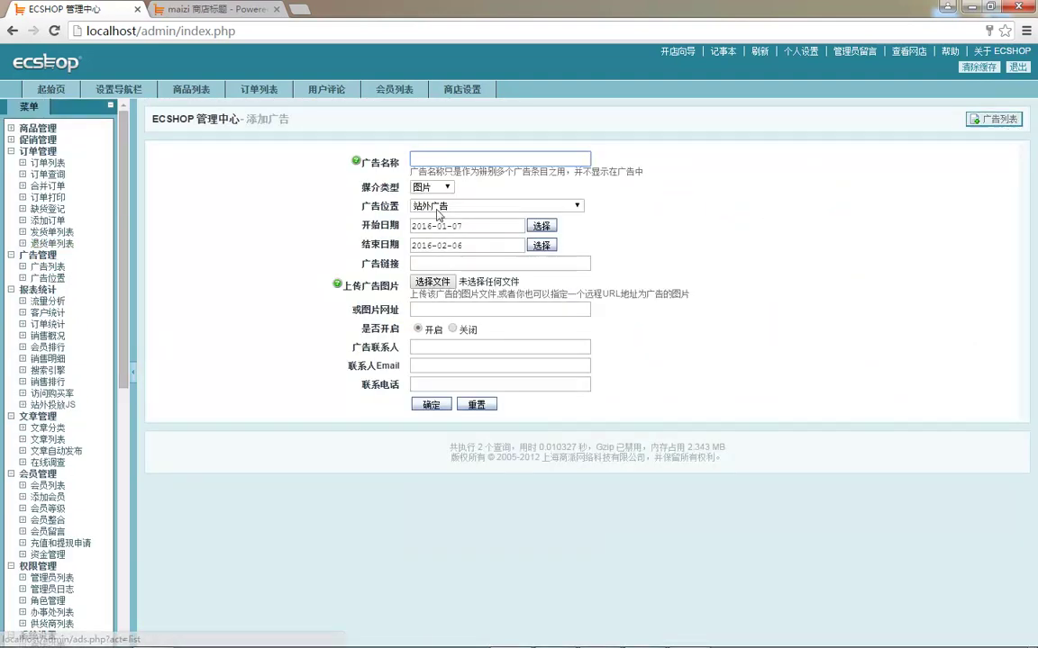
pyautogui.click(433, 186)
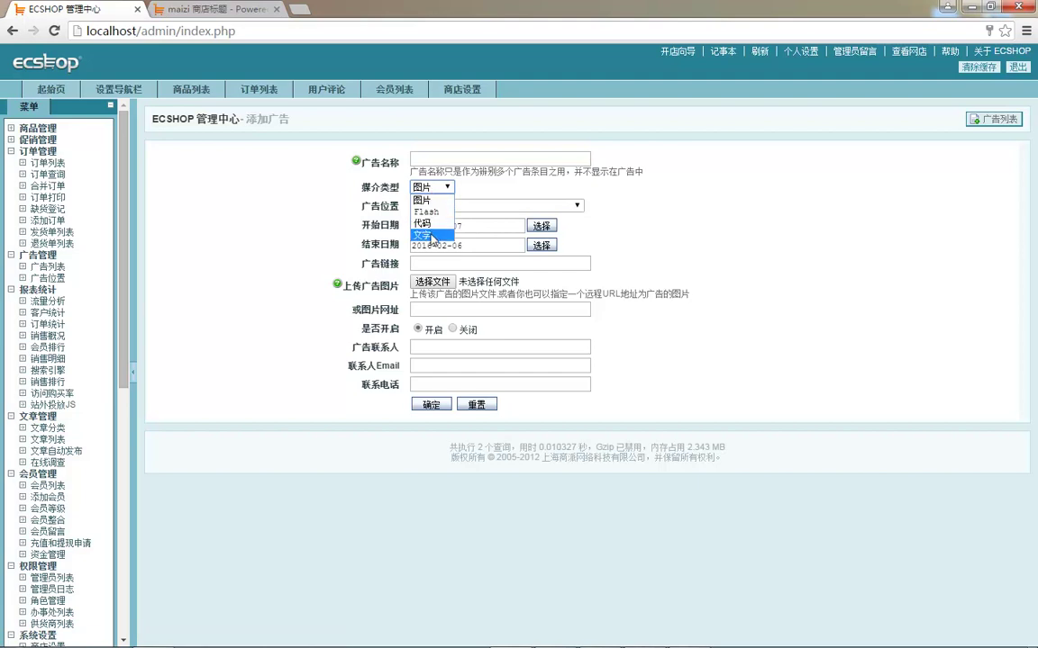
pyautogui.click(436, 234)
pyautogui.click(433, 186)
pyautogui.click(431, 222)
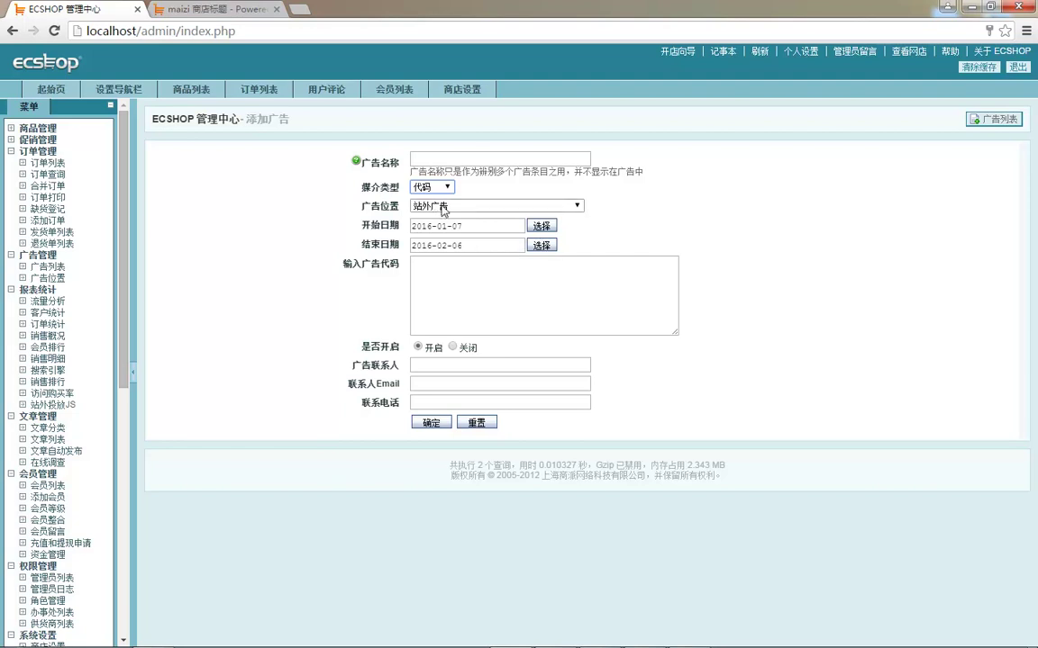
# - Name the new 代码-type advertisement 文字广告 and assign it to the ad position 站内快讯上广告位(210px) [210x210]
pyautogui.click(422, 267)
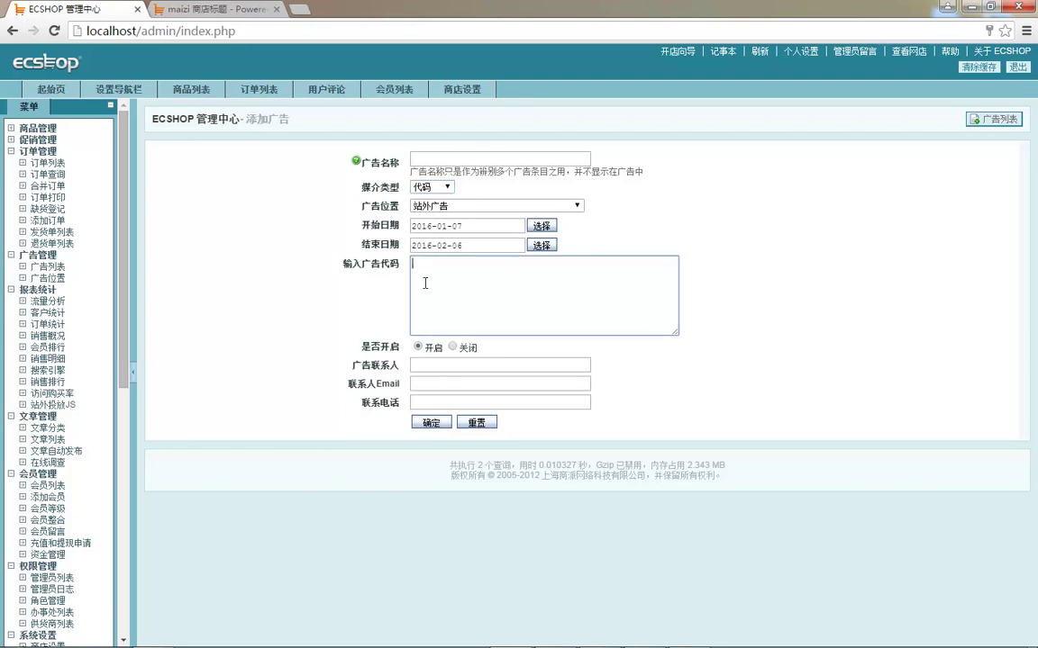
pyautogui.click(455, 162)
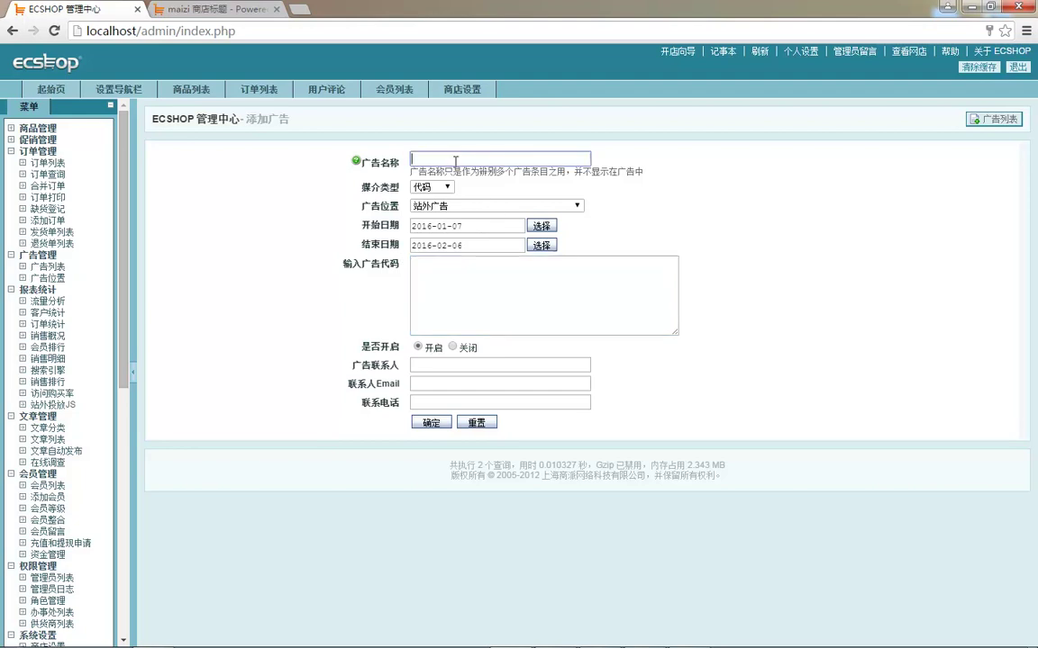
pyautogui.click(455, 162)
pyautogui.write('wenzi guanggao')
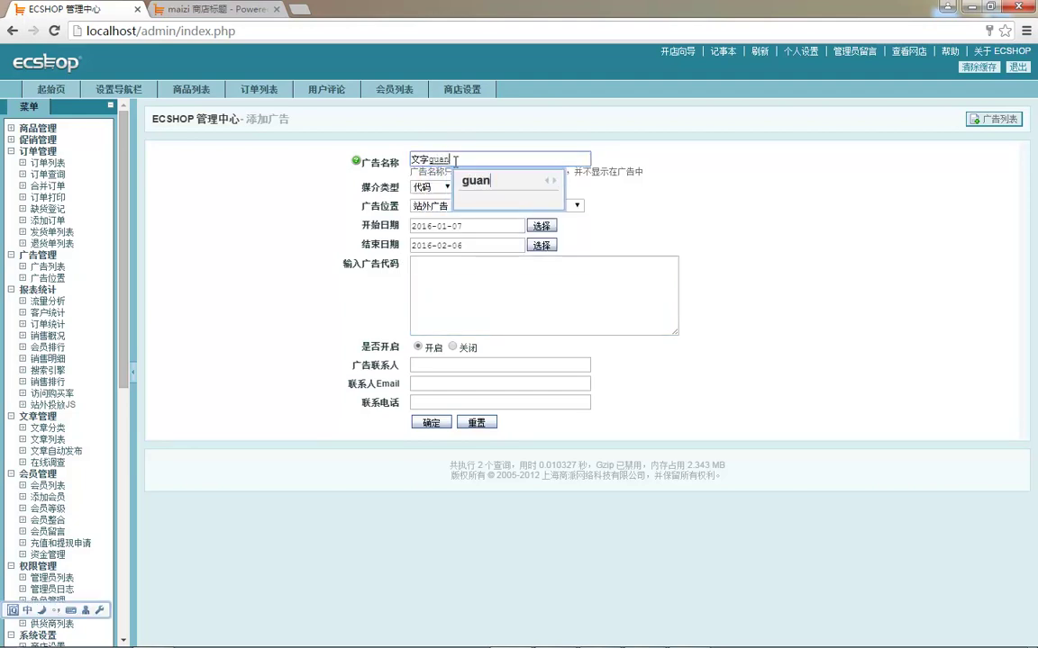
pyautogui.click(445, 187)
pyautogui.click(449, 220)
pyautogui.click(437, 206)
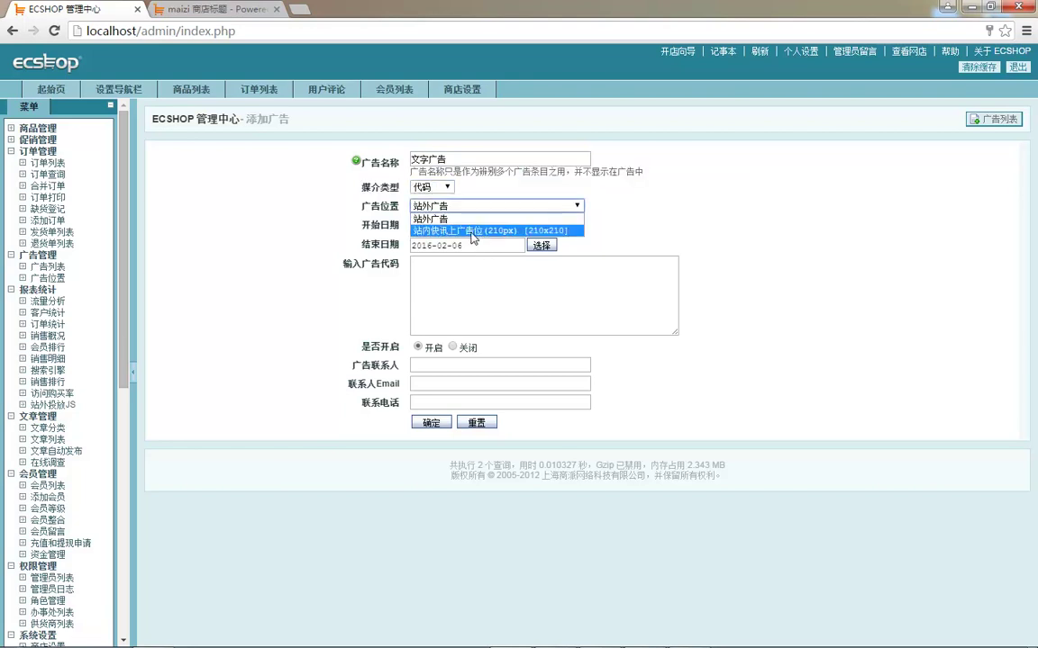
pyautogui.click(478, 232)
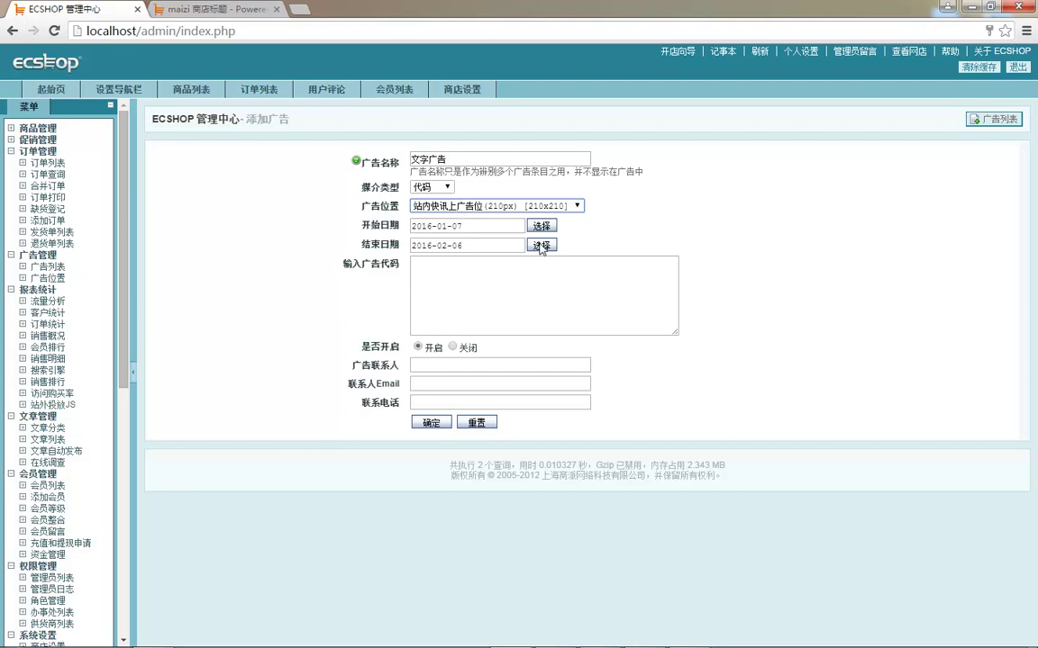
# - Set the advertisement's 结束日期 to 2026-02-14
pyautogui.click(541, 246)
pyautogui.click(689, 267)
pyautogui.click(689, 267)
pyautogui.click(689, 266)
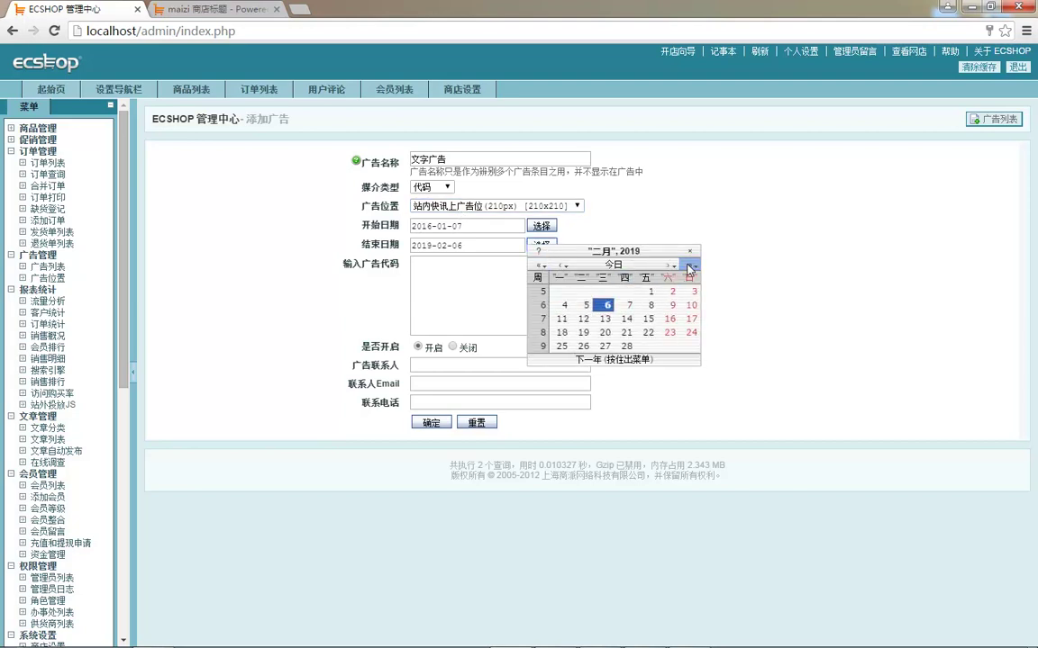
pyautogui.click(689, 267)
pyautogui.click(689, 266)
pyautogui.click(689, 266)
pyautogui.click(689, 266)
pyautogui.click(689, 267)
pyautogui.click(689, 267)
pyautogui.click(689, 267)
pyautogui.click(669, 319)
# - Enter the ad code <span style="font-size:30px; color:#f60;">我只是个打酱油的广告</span> and save the advertisement
pyautogui.click(475, 288)
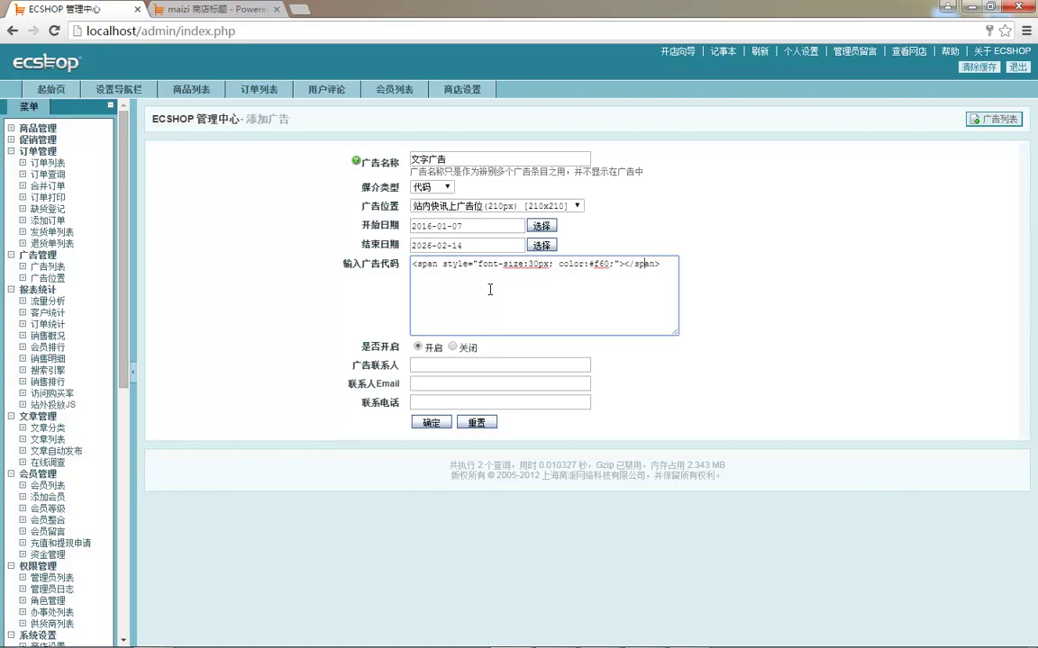
pyautogui.write('wozhishi')
pyautogui.press('space')
pyautogui.write('g')
pyautogui.press('space')
pyautogui.write('dajiangyou')
pyautogui.press('space')
pyautogui.write('de')
pyautogui.press('space')
pyautogui.write('gaunggao')
pyautogui.press('space')
pyautogui.write('guanggao')
pyautogui.press('space')
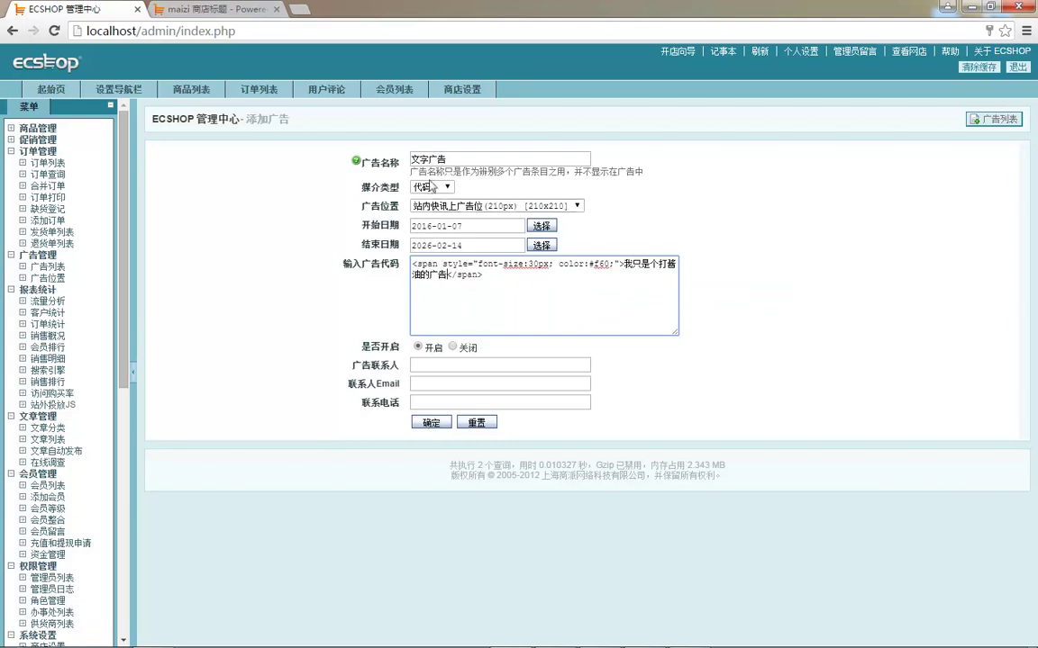
pyautogui.click(431, 424)
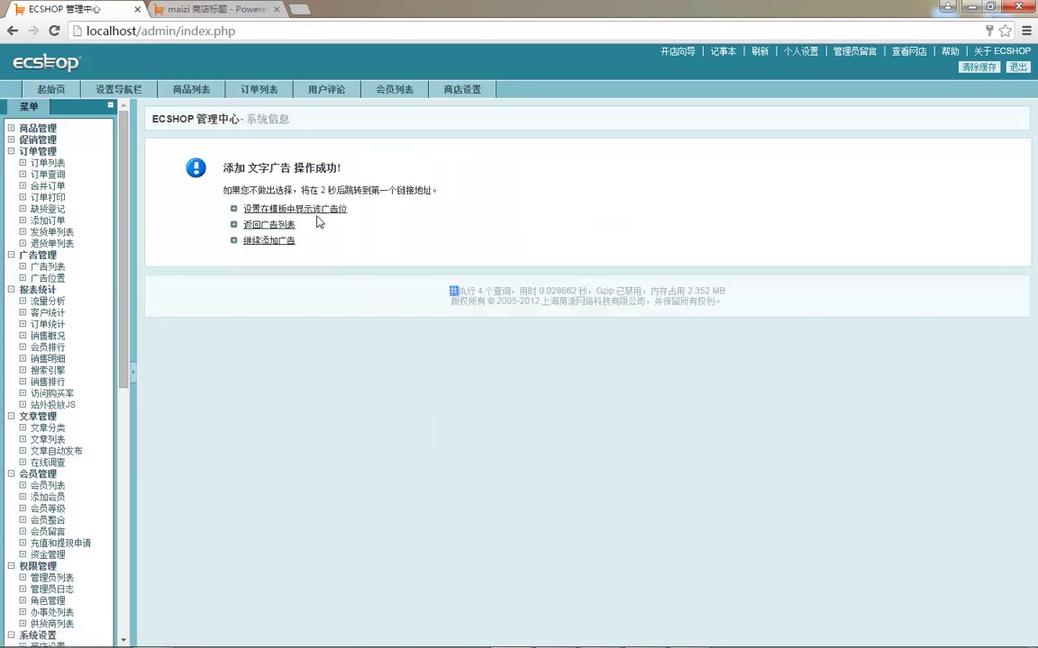
# - Open the template settings for the new advertisement and save the 首页模板 with its existing 广告位 row
pyautogui.click(341, 211)
pyautogui.scroll(-5, 898, 521)
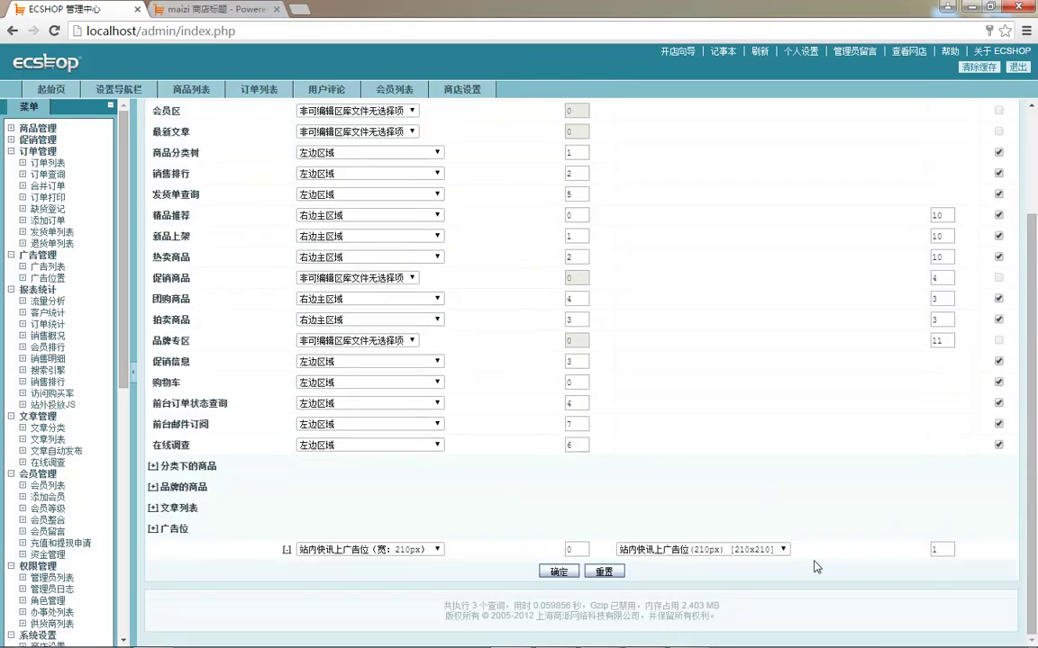
pyautogui.click(559, 573)
# - Clear the shop cache, check the 站内快讯 block on the storefront homepage and switch back to the admin centre
pyautogui.click(974, 77)
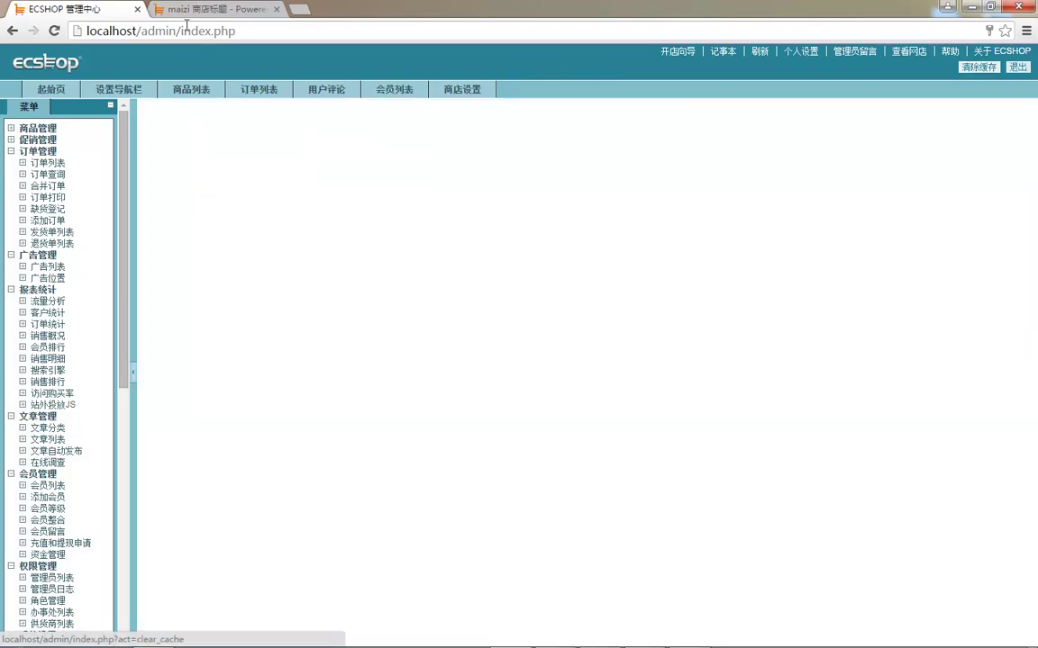
pyautogui.click(909, 52)
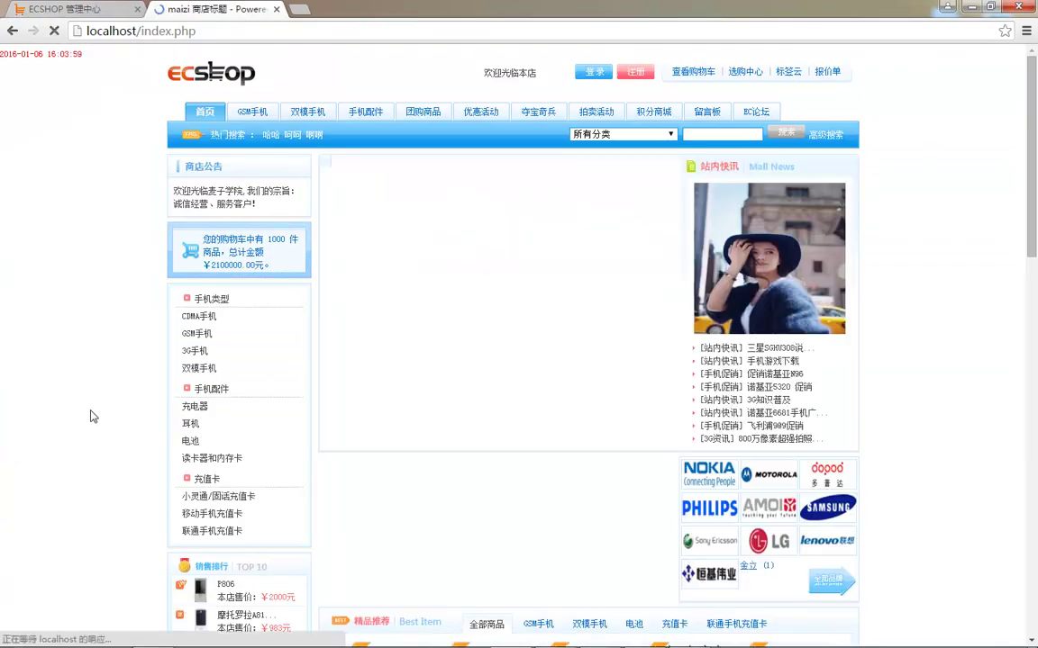
pyautogui.click(87, 11)
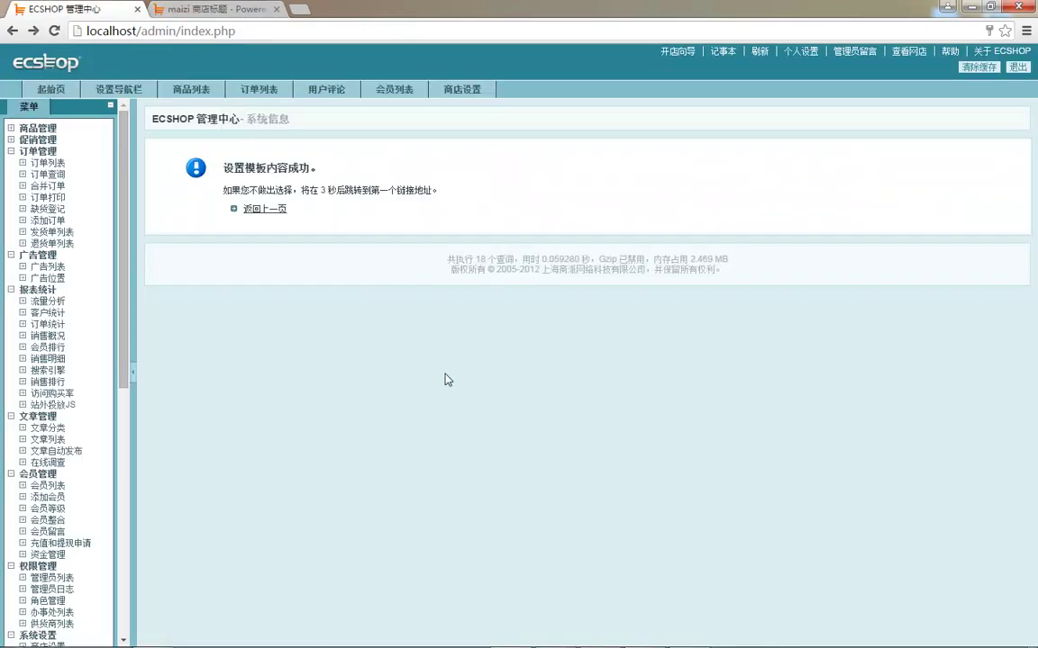
# - Add a second 广告位 row to the 首页模板 with region 左边区域 and content 站内快讯上广告位(210px), and save it
pyautogui.click(279, 209)
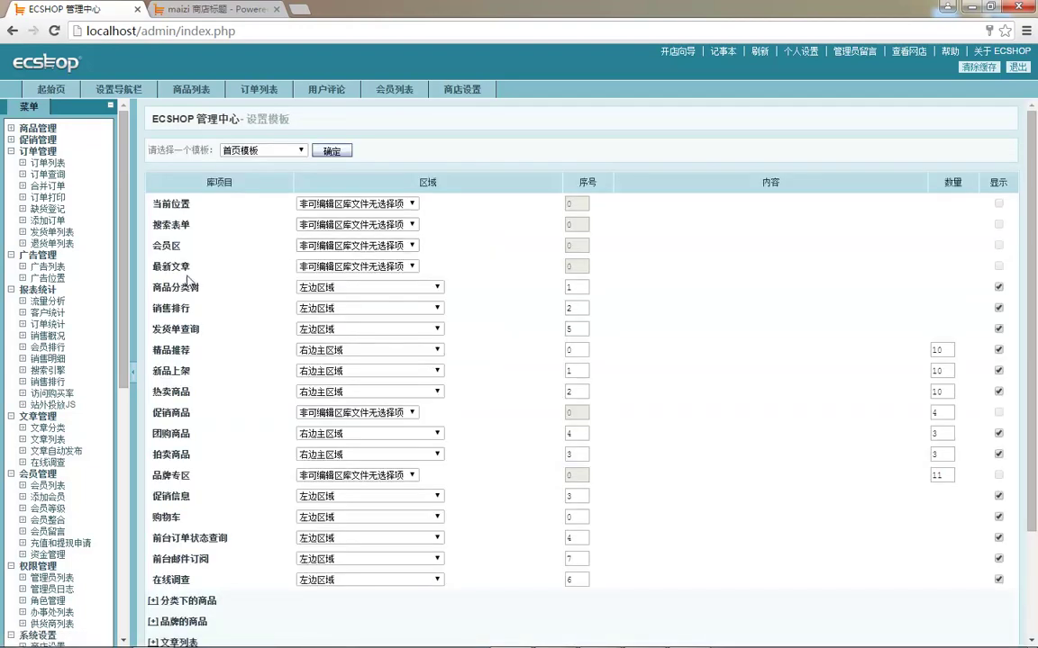
pyautogui.scroll(-3, 695, 512)
pyautogui.click(317, 549)
pyautogui.click(317, 550)
pyautogui.click(154, 533)
pyautogui.click(336, 529)
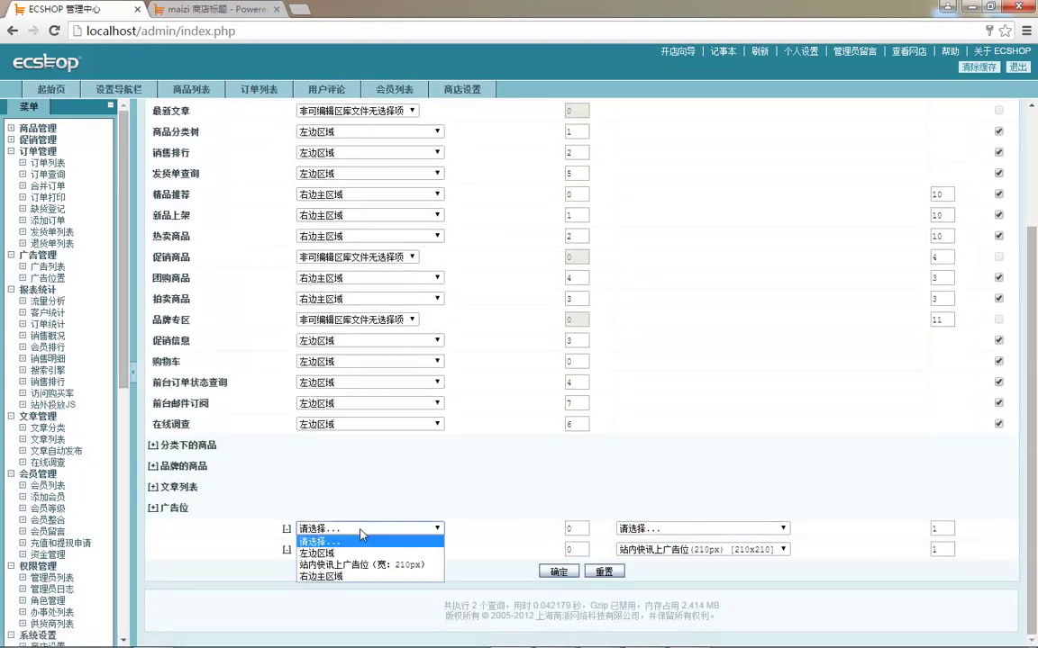
pyautogui.click(378, 540)
pyautogui.click(698, 529)
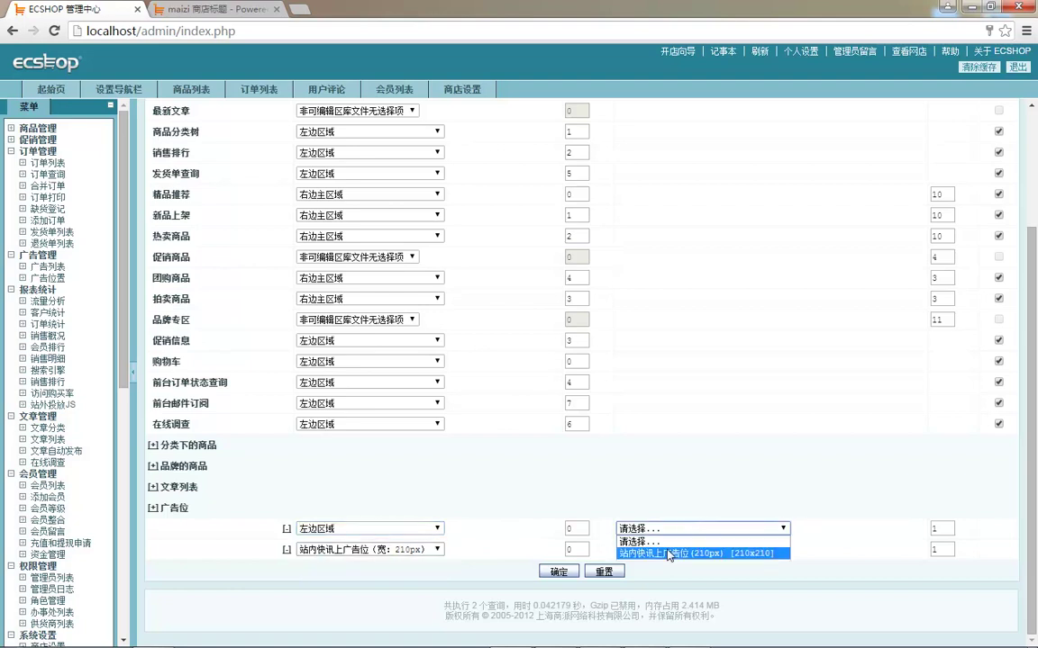
pyautogui.click(701, 551)
pyautogui.click(559, 571)
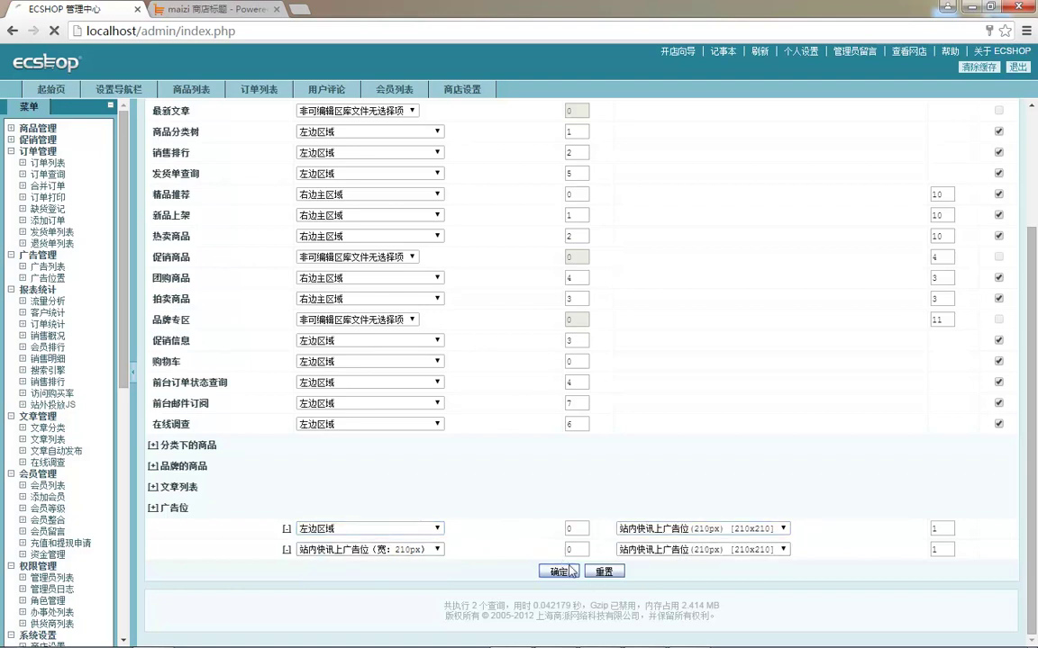
# - Reload the storefront homepage to check the left-column advert and switch back to the admin centre
pyautogui.hotkey('ctrl', 'Tab')
pyautogui.press('F5')
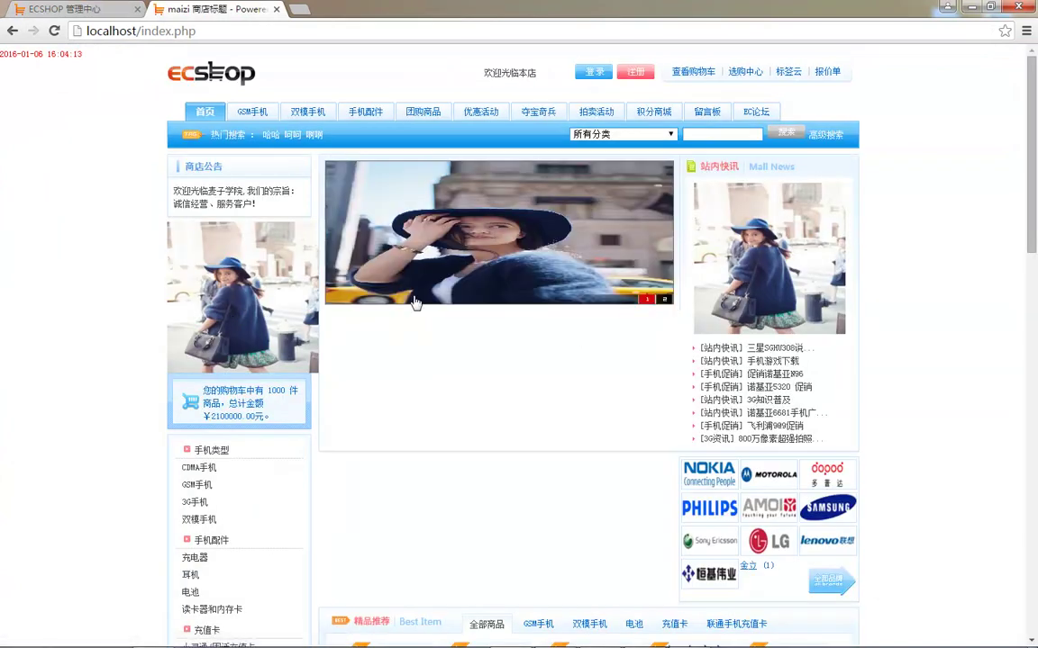
pyautogui.click(66, 9)
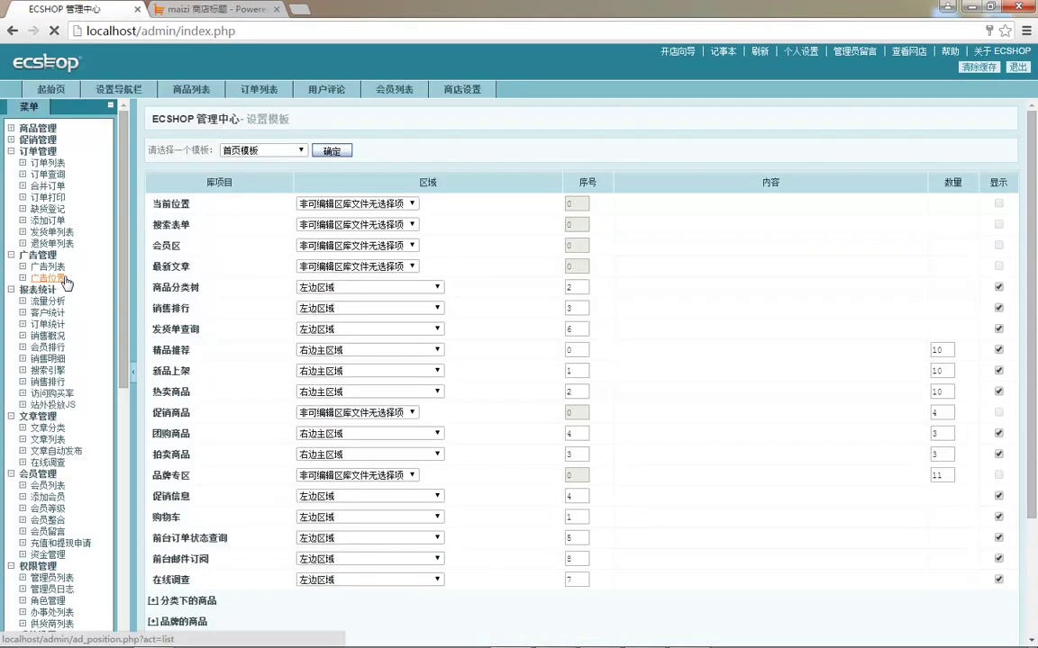
# - Start a new ad position named 左边广告 with a 广告位宽度 of 200 像素
pyautogui.click(48, 277)
pyautogui.click(990, 119)
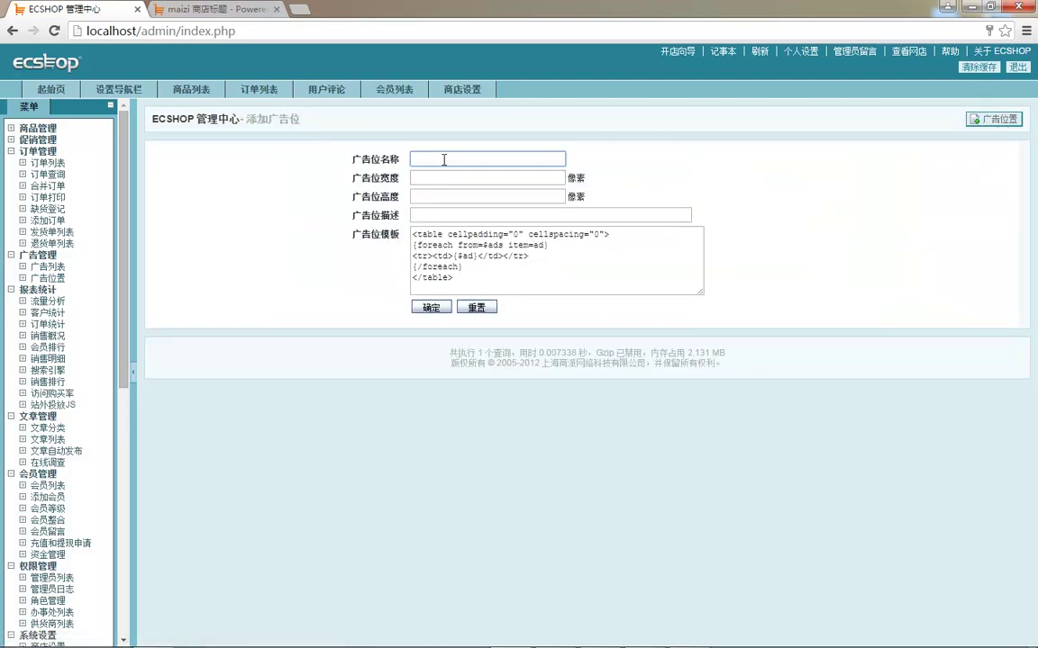
pyautogui.click(443, 159)
pyautogui.write('zuobian')
pyautogui.press('space')
pyautogui.write('guanggao')
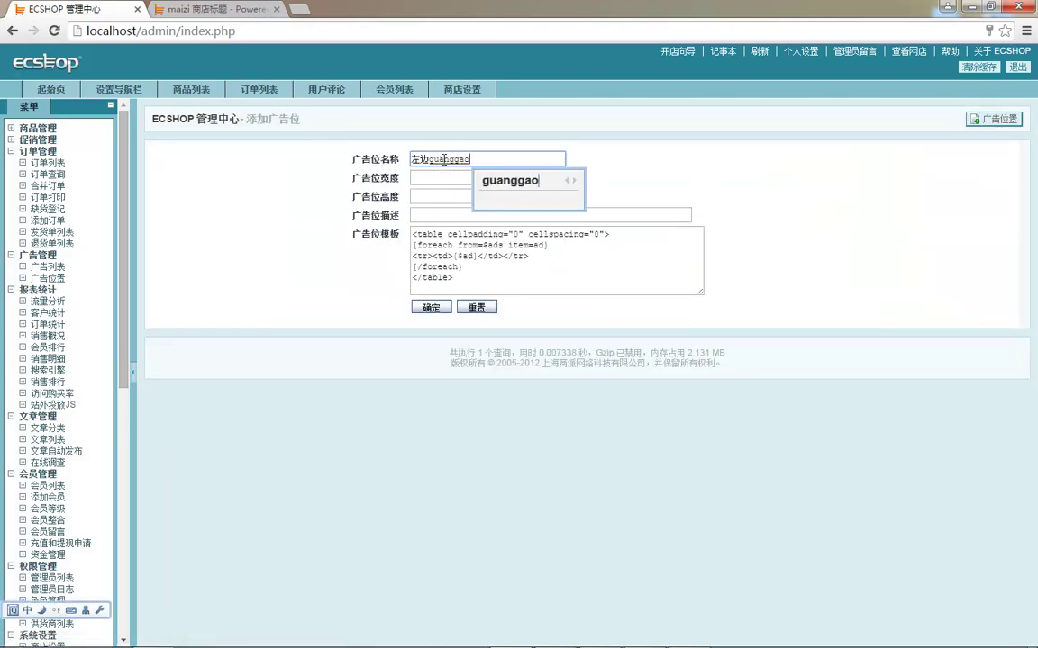
pyautogui.press('space')
pyautogui.press('Tab')
pyautogui.write('20')
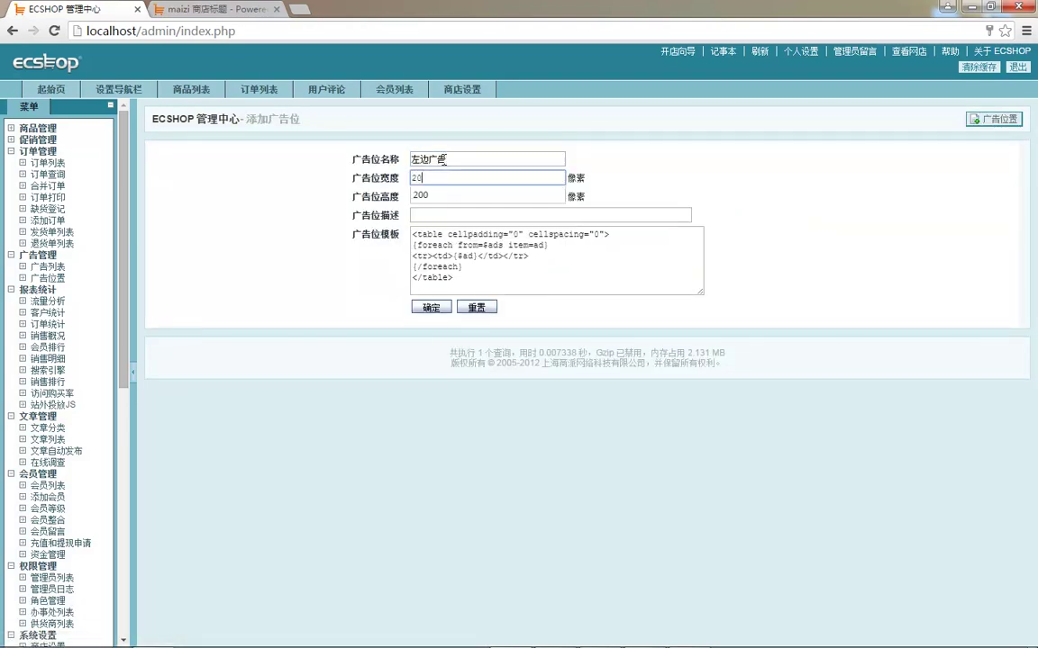
pyautogui.write('0')
# - Set the new position's 广告位高度 to 200 像素 and save the ad position
pyautogui.click(454, 245)
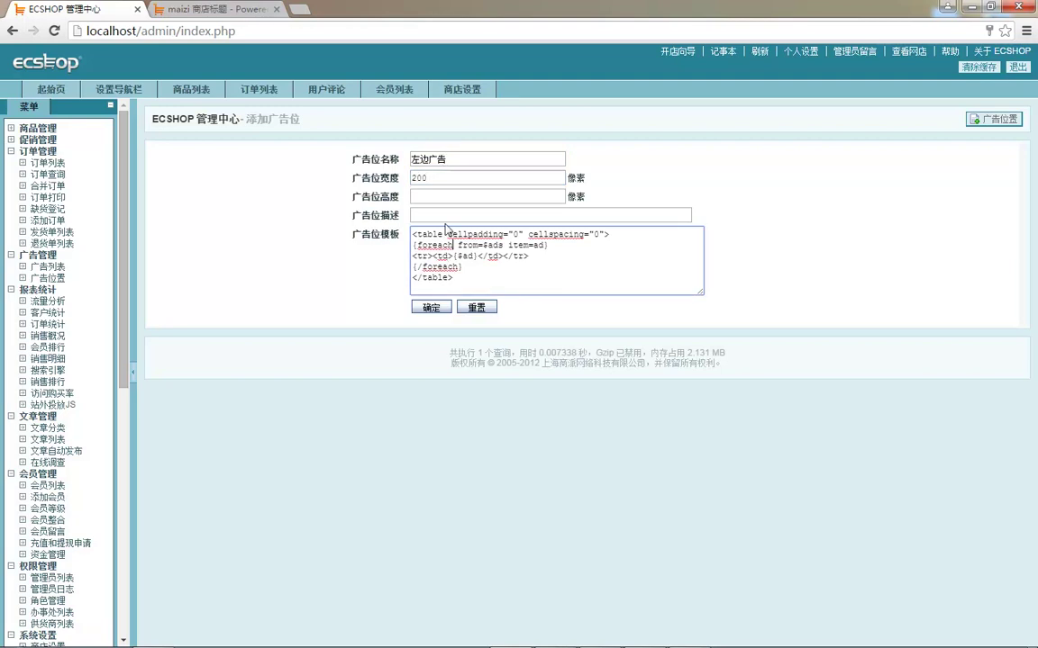
pyautogui.click(432, 308)
pyautogui.click(608, 142)
pyautogui.doubleClick(419, 177)
pyautogui.click(432, 196)
pyautogui.write('200')
pyautogui.click(432, 307)
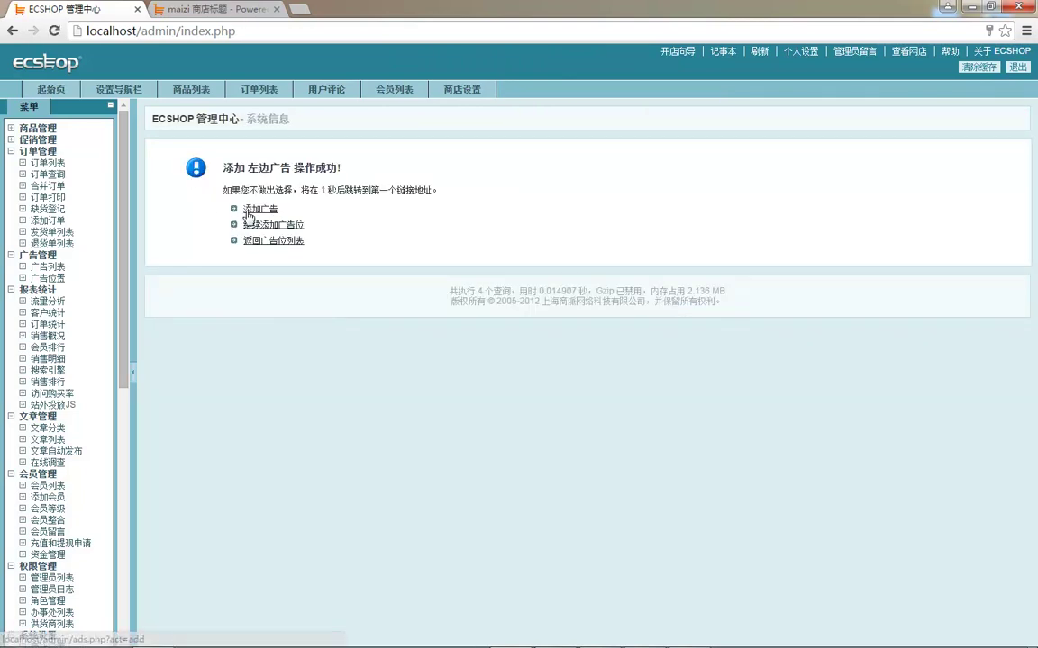
# - Edit 文字广告 in the 广告列表, change its 广告位置 to 左边广告 [200x200] and save it
pyautogui.click(49, 164)
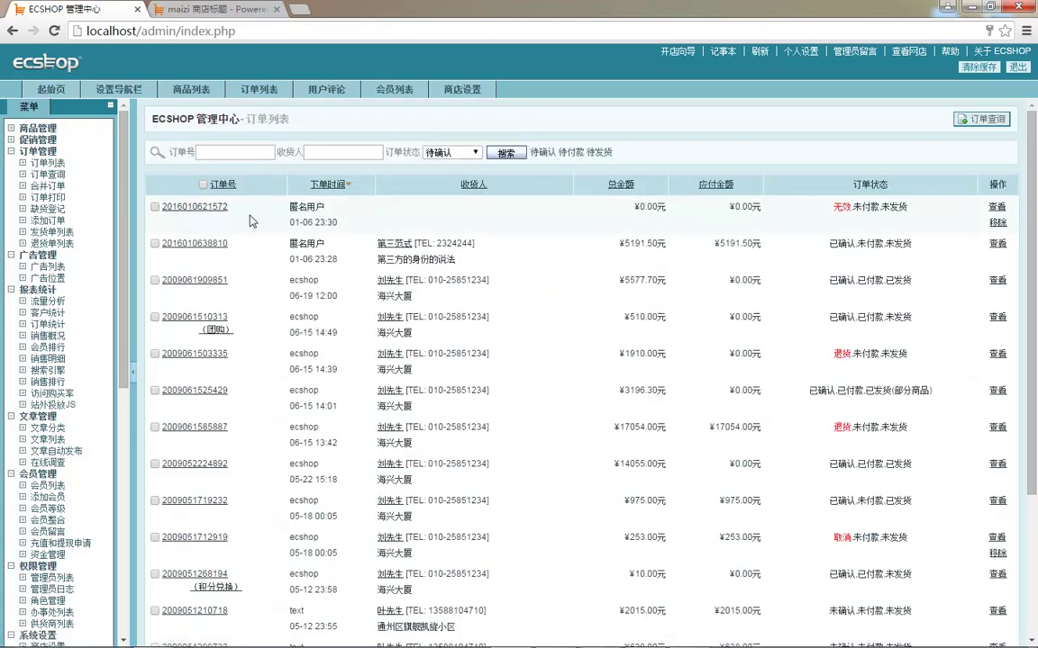
pyautogui.click(48, 267)
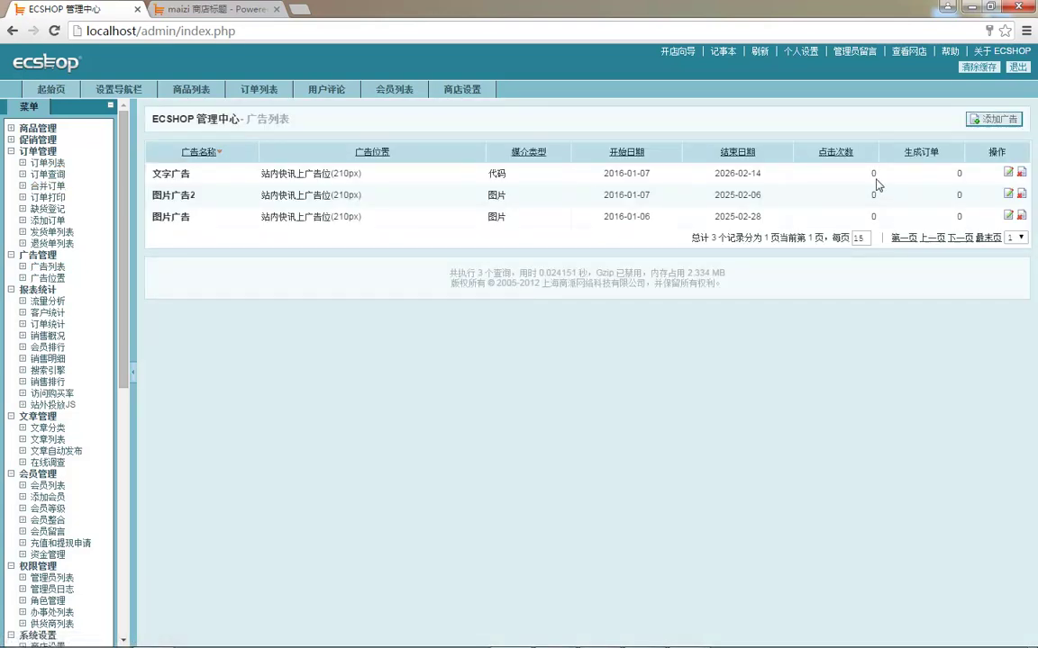
pyautogui.click(1008, 172)
pyautogui.click(451, 187)
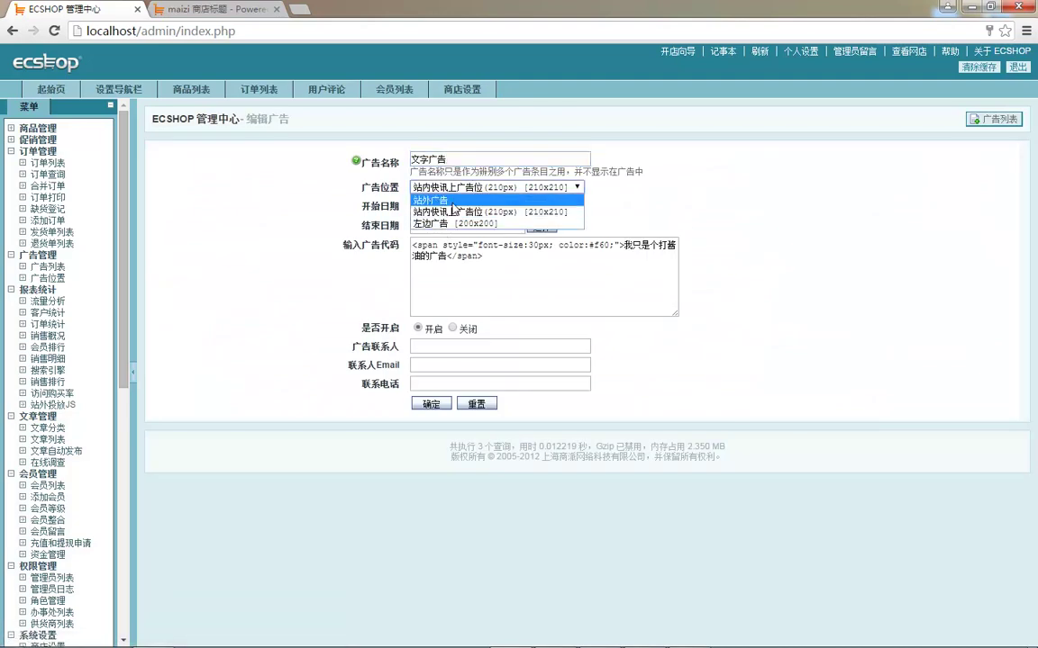
pyautogui.click(454, 223)
pyautogui.click(429, 405)
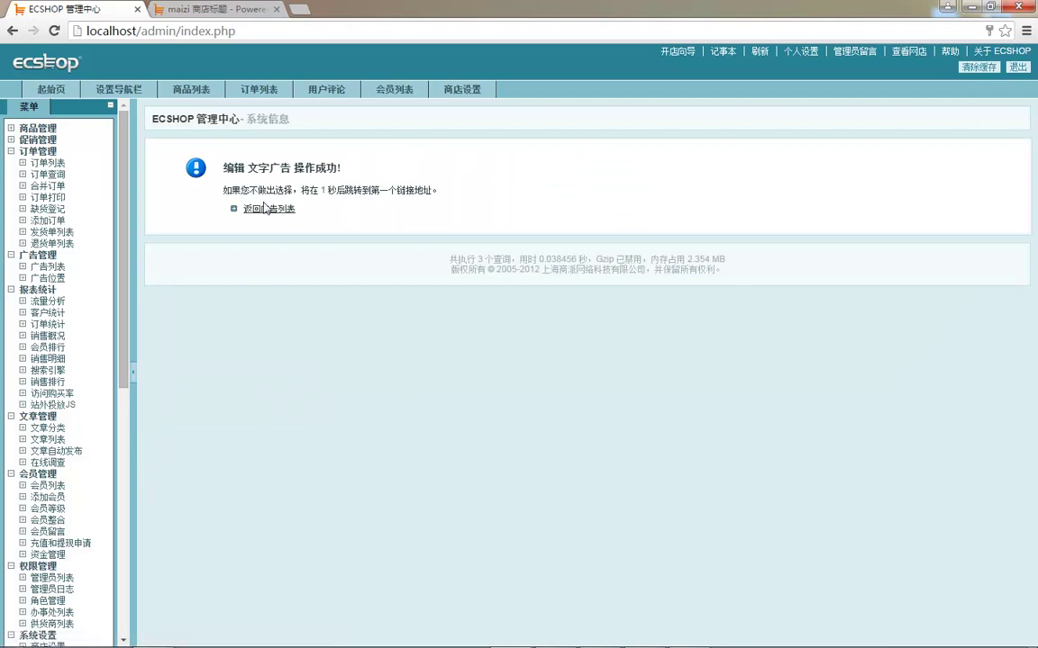
# - Set the content of the 左边区域 广告位 row in the 首页模板 to 左边广告 [200x200] and save it
pyautogui.scroll(-5, 58, 325)
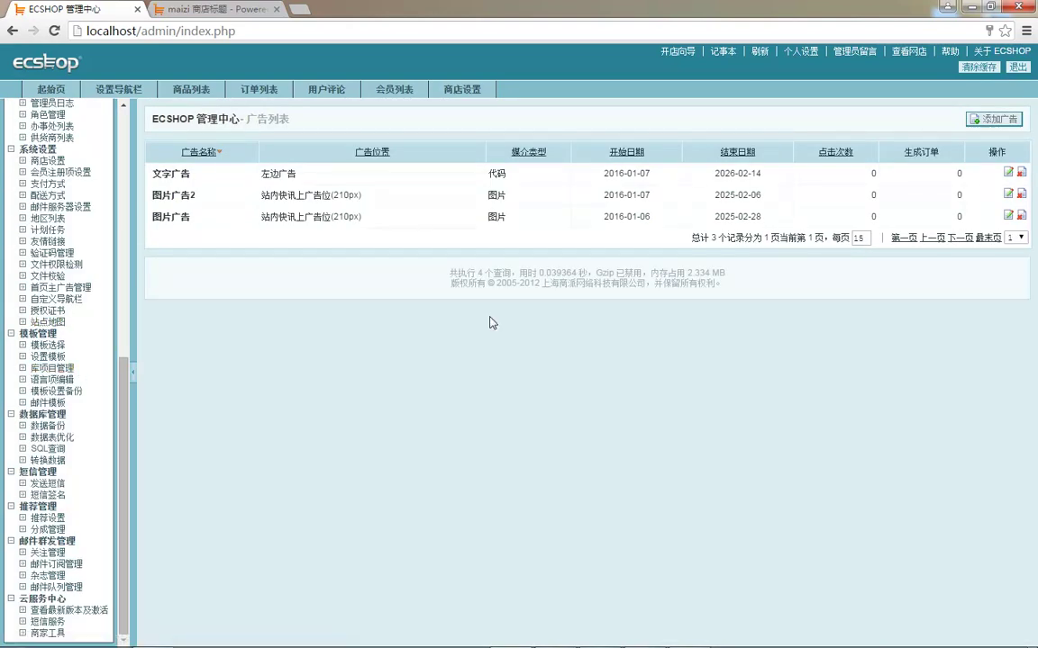
pyautogui.click(46, 356)
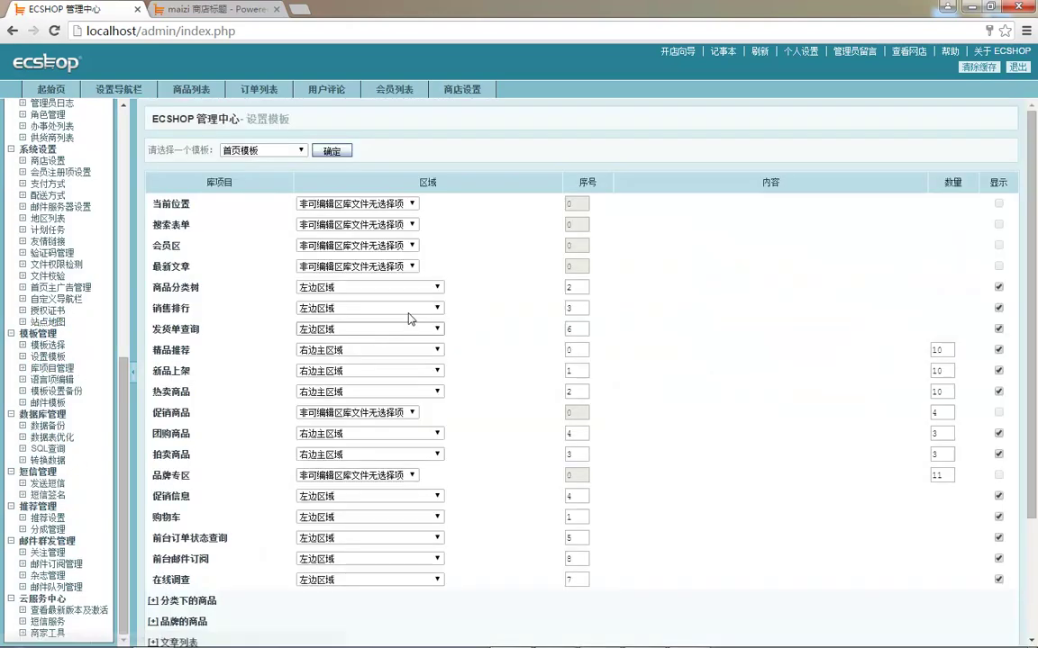
pyautogui.scroll(-3, 360, 343)
pyautogui.click(694, 528)
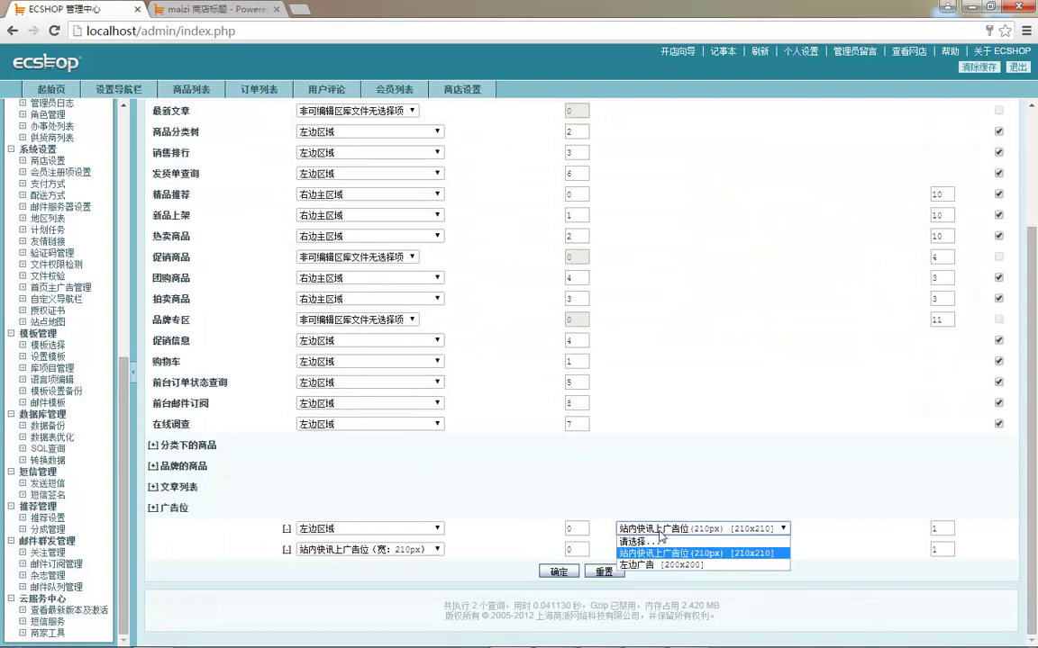
pyautogui.click(693, 555)
pyautogui.click(558, 572)
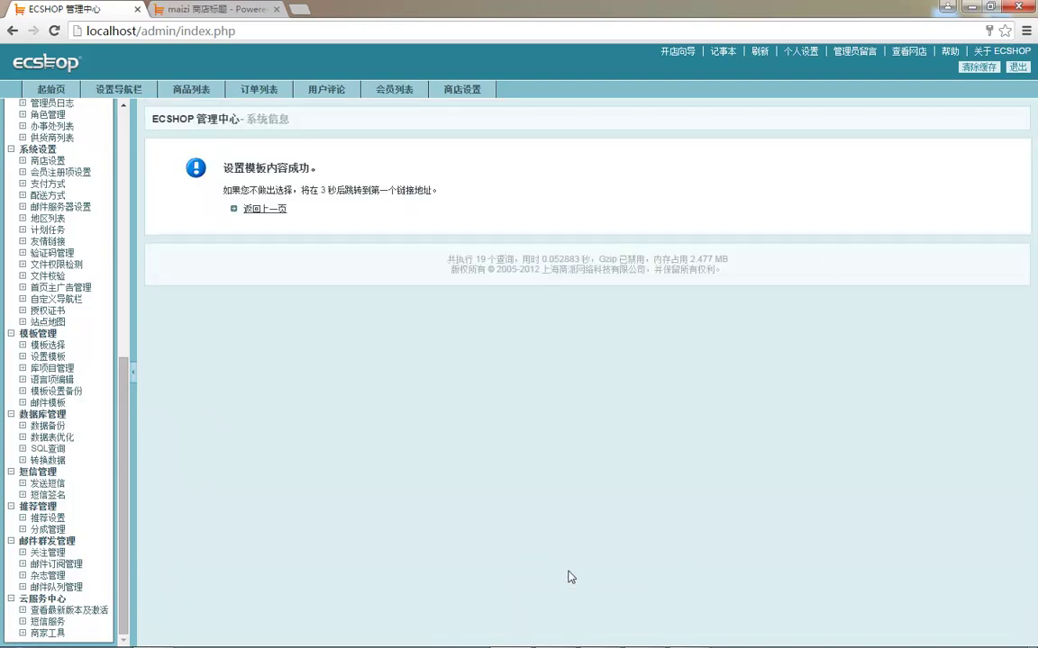
# - Clear the shop cache and reload the storefront homepage to check the text advert in the left column
pyautogui.click(979, 66)
pyautogui.click(225, 11)
pyautogui.press('F5')
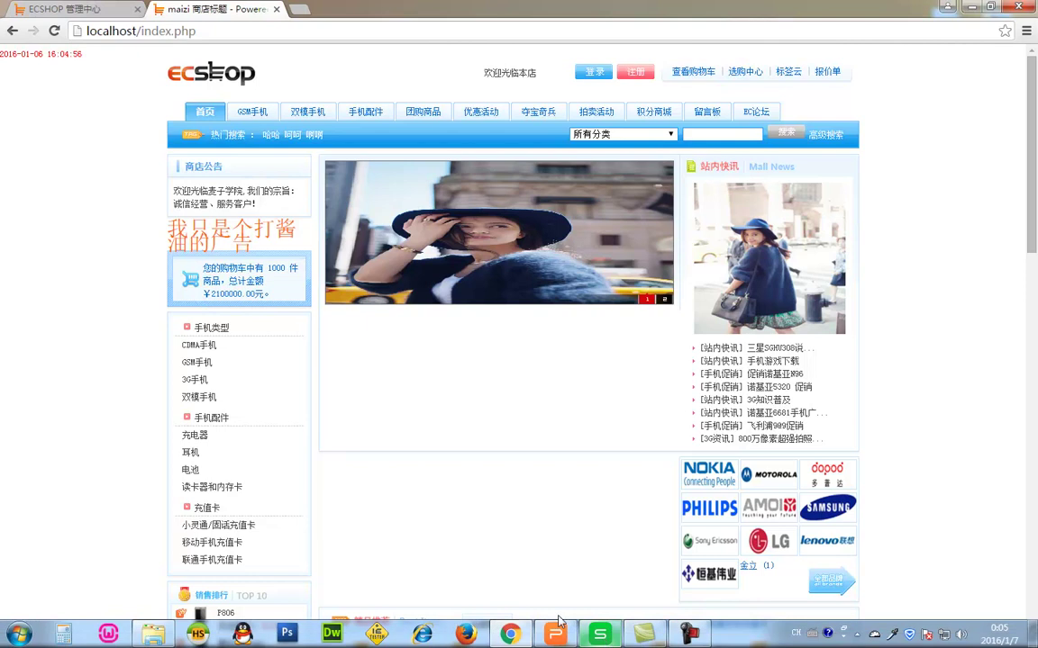
# - Edit 文字广告 in the 广告列表, add line-height:2em; to the span style in its advert code, and save it
pyautogui.click(58, 9)
pyautogui.scroll(-5, 54, 360)
pyautogui.scroll(3, 27, 188)
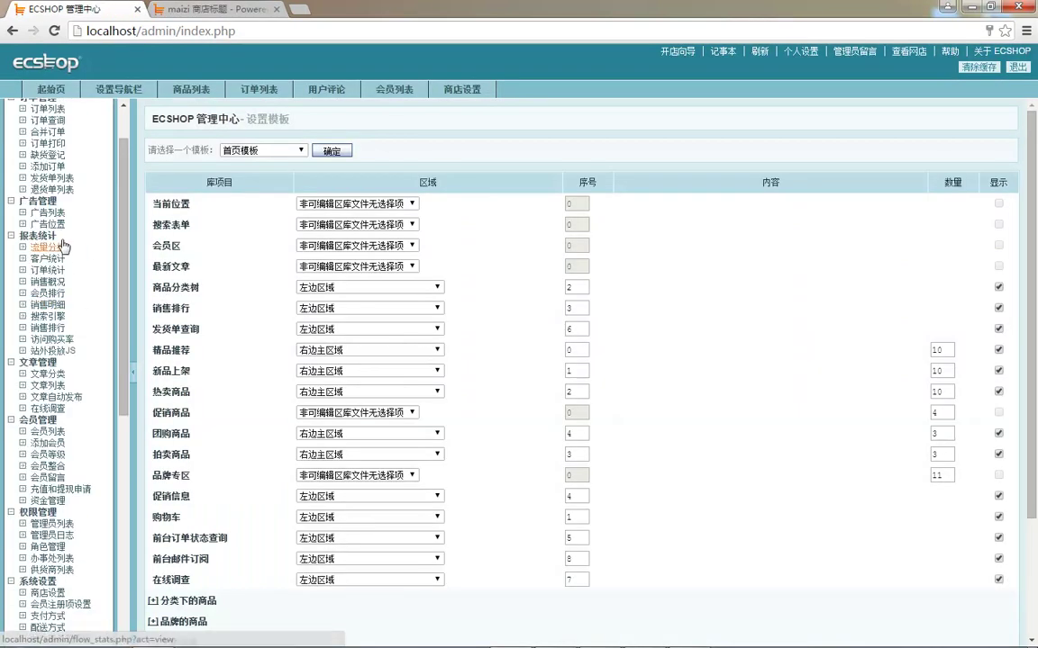
pyautogui.click(48, 213)
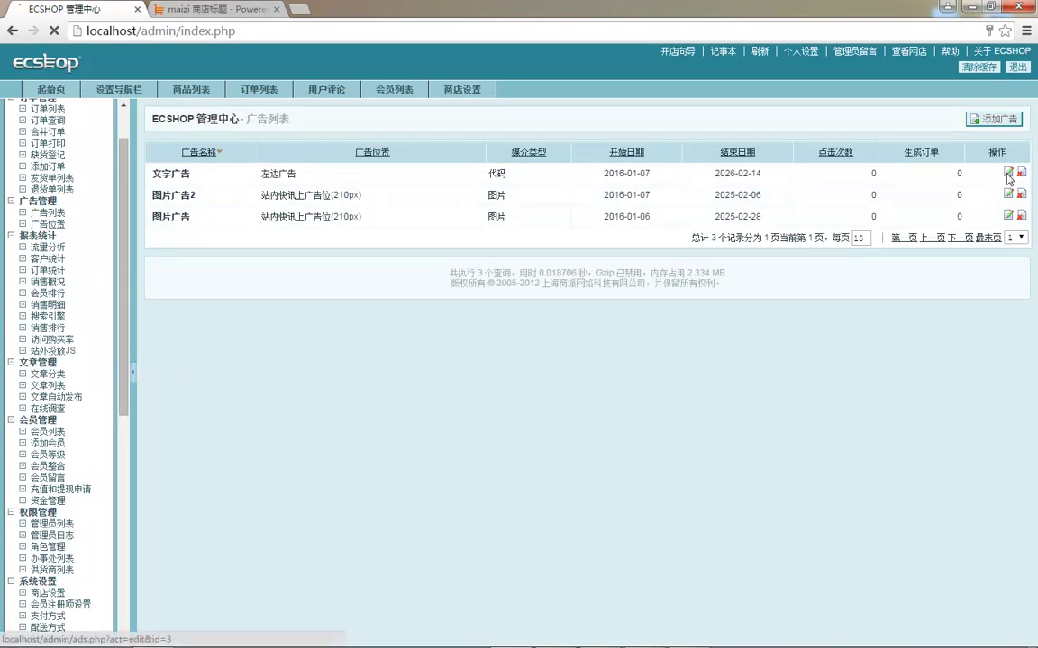
pyautogui.click(1007, 172)
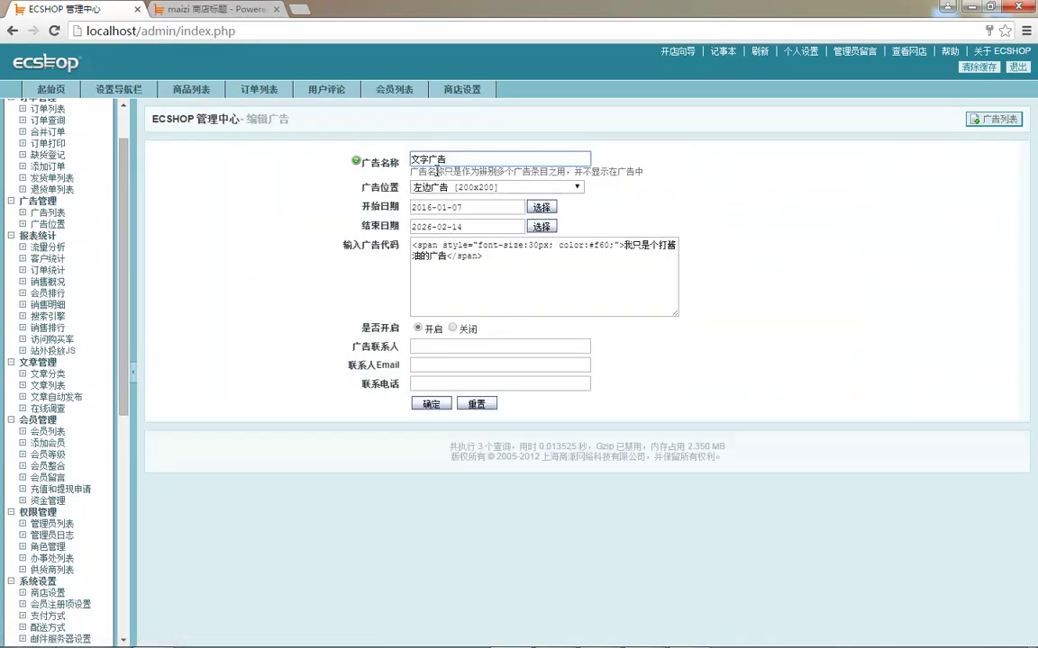
pyautogui.click(569, 245)
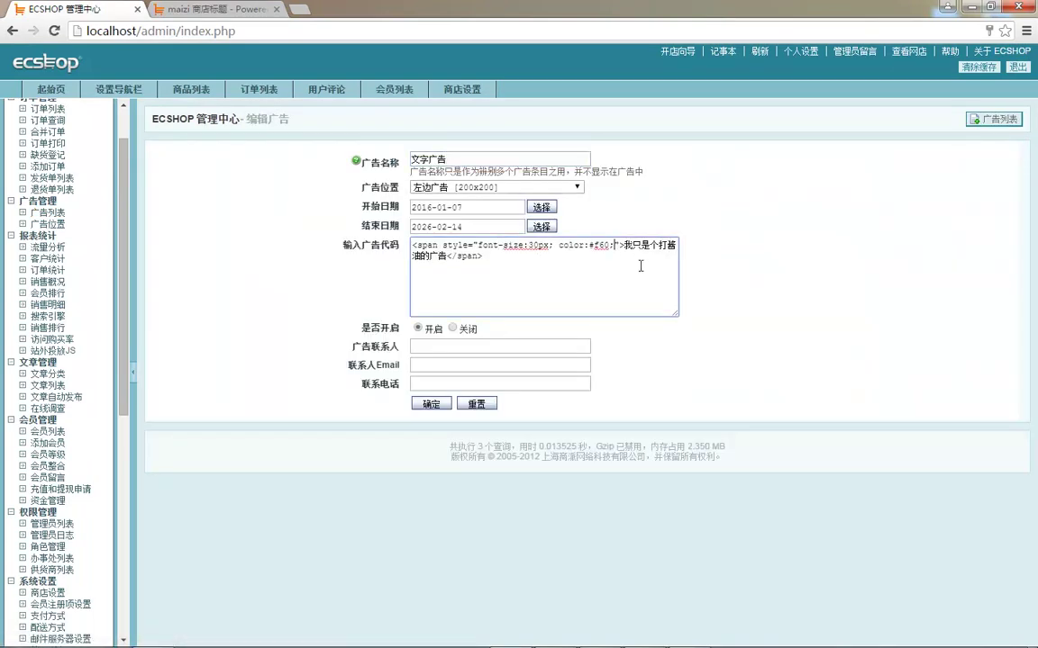
pyautogui.write('line-h')
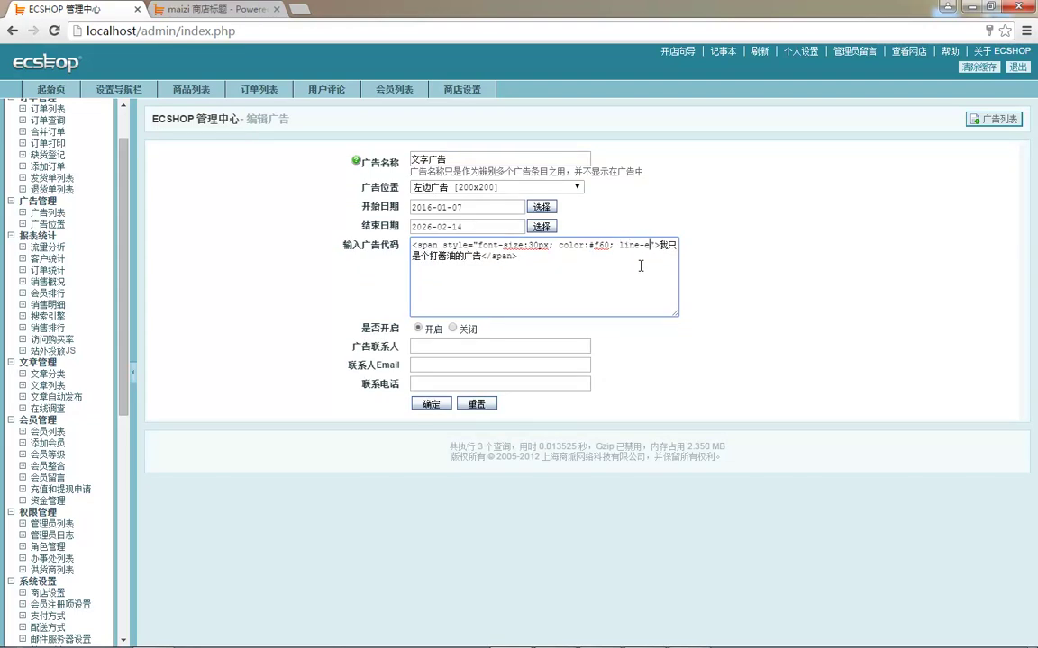
pyautogui.write('height:2em;')
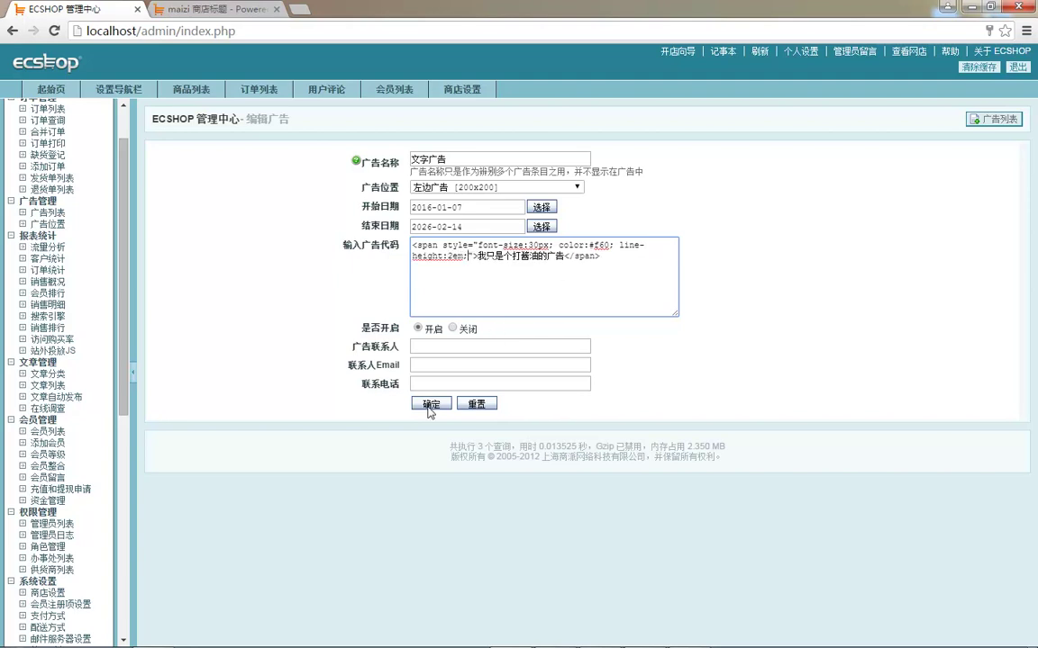
pyautogui.click(430, 405)
# - Reload the storefront homepage to check the line spacing of the left column's text advert, and return to the admin centre
pyautogui.hotkey('ctrl', 'Tab')
pyautogui.press('F5')
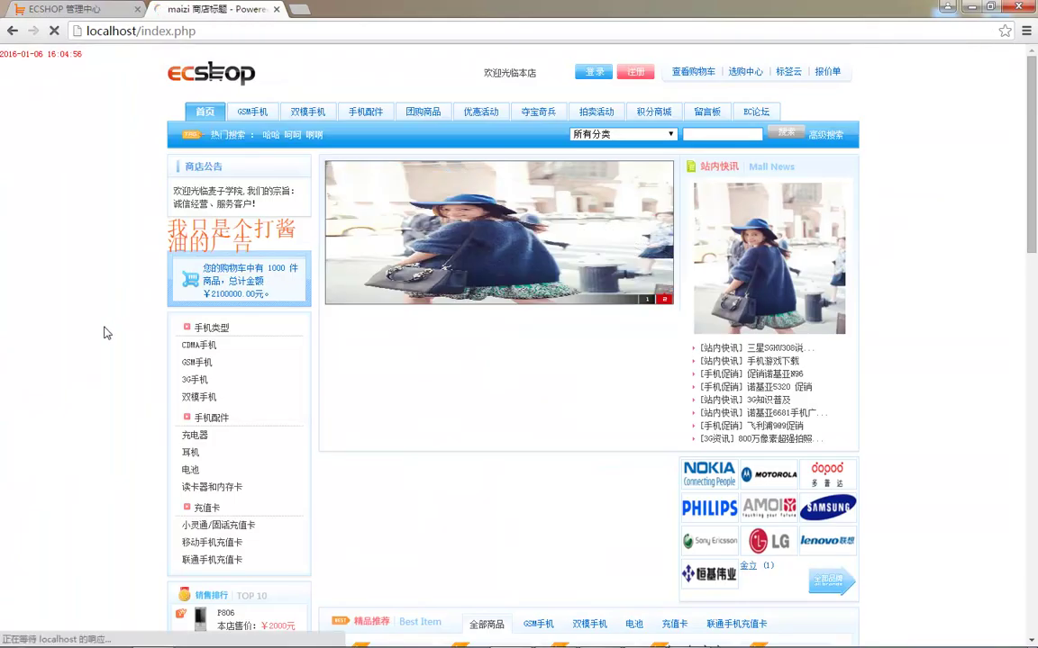
pyautogui.doubleClick(229, 281)
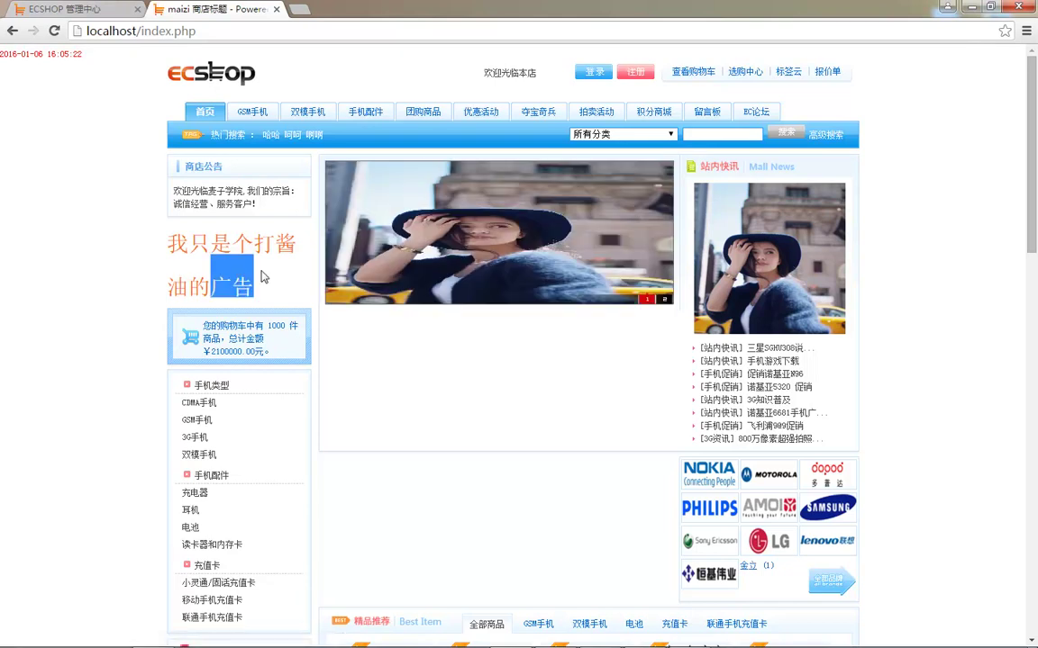
pyautogui.click(177, 244)
pyautogui.click(134, 7)
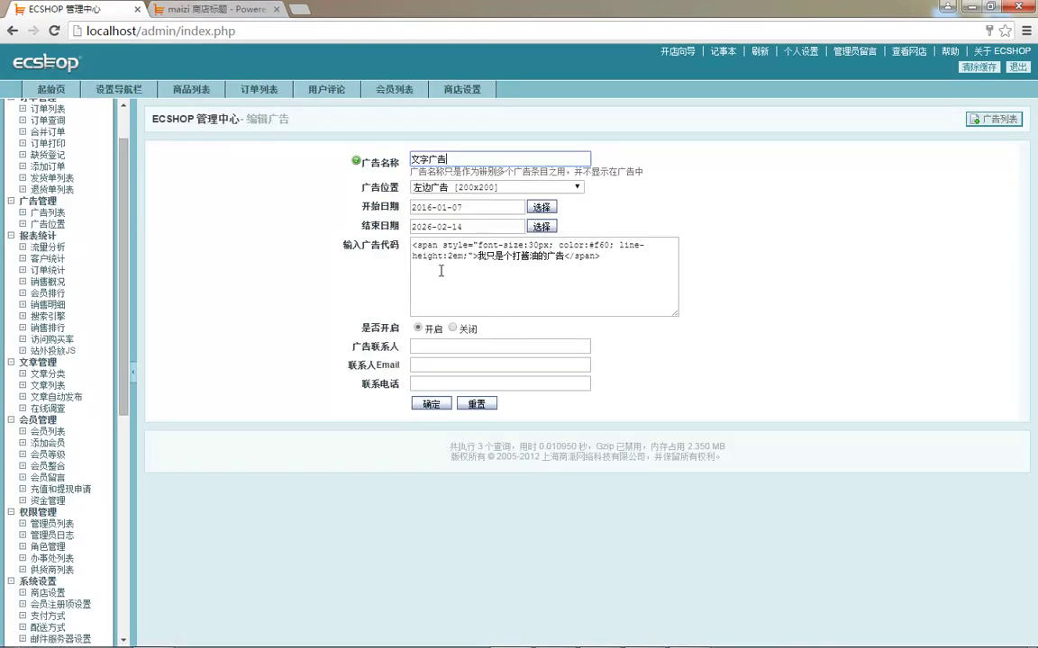
pyautogui.click(307, 272)
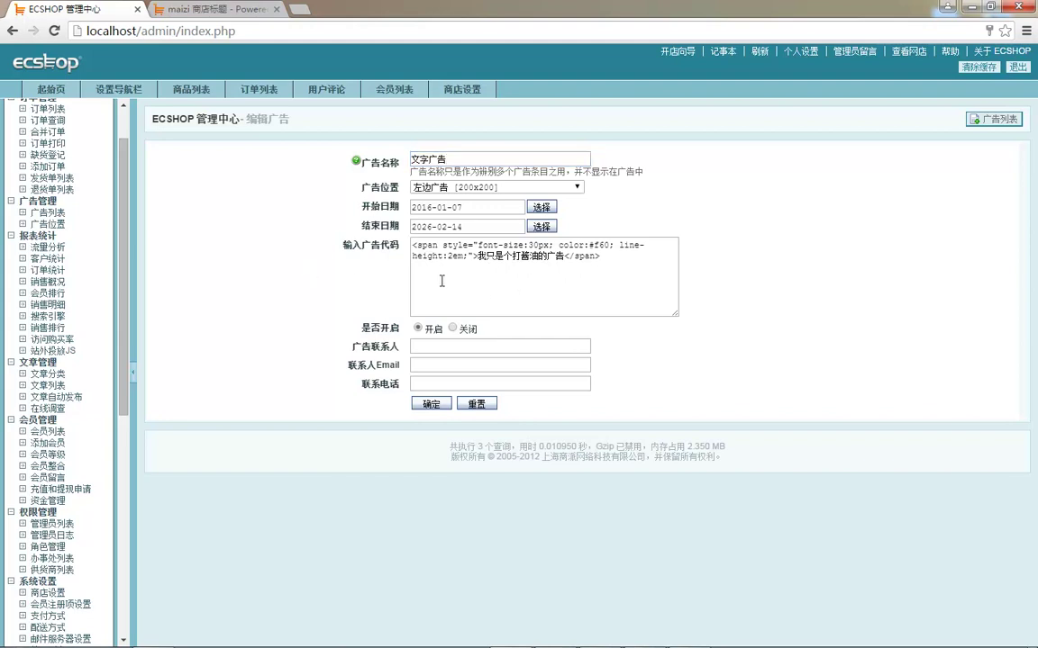
# - Switch to the WPS 演示 presentation, view its 本章目录 and 作业 slides, and minimise it
pyautogui.click(555, 635)
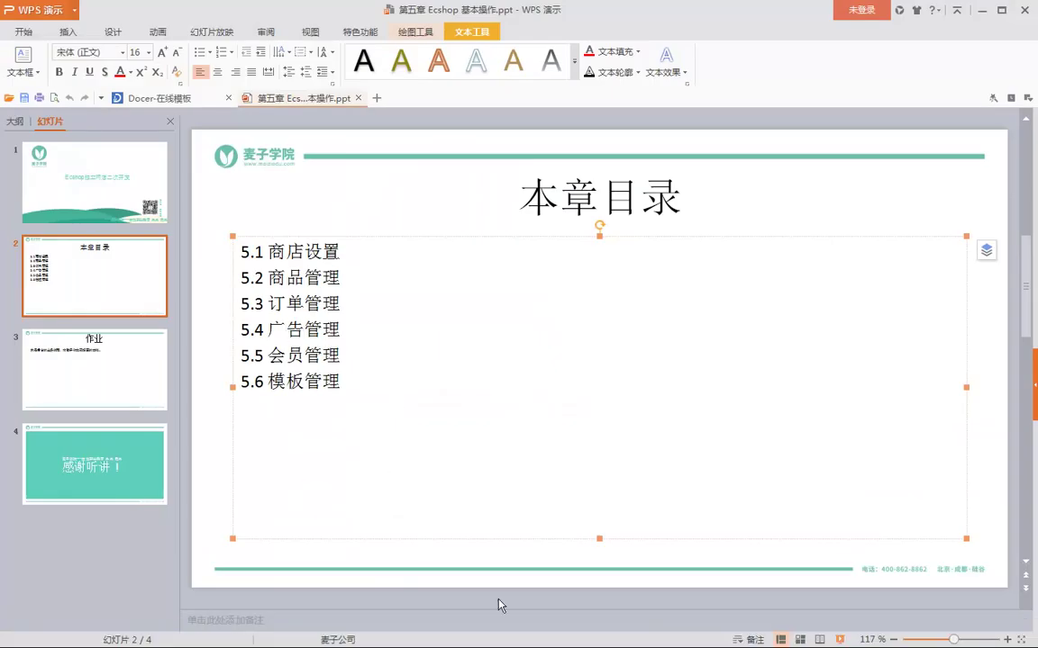
pyautogui.click(108, 392)
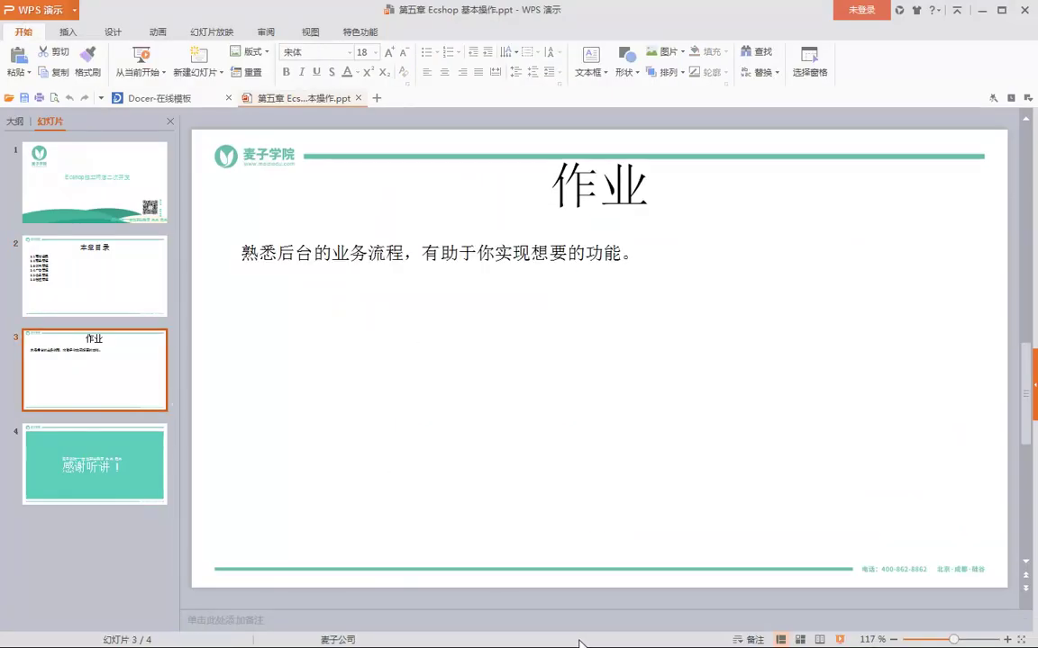
pyautogui.click(982, 10)
# - Review the advert-related admin pages in order: 首页主广告管理, 广告列表, 广告位置 and 设置模板
pyautogui.scroll(-5, 79, 469)
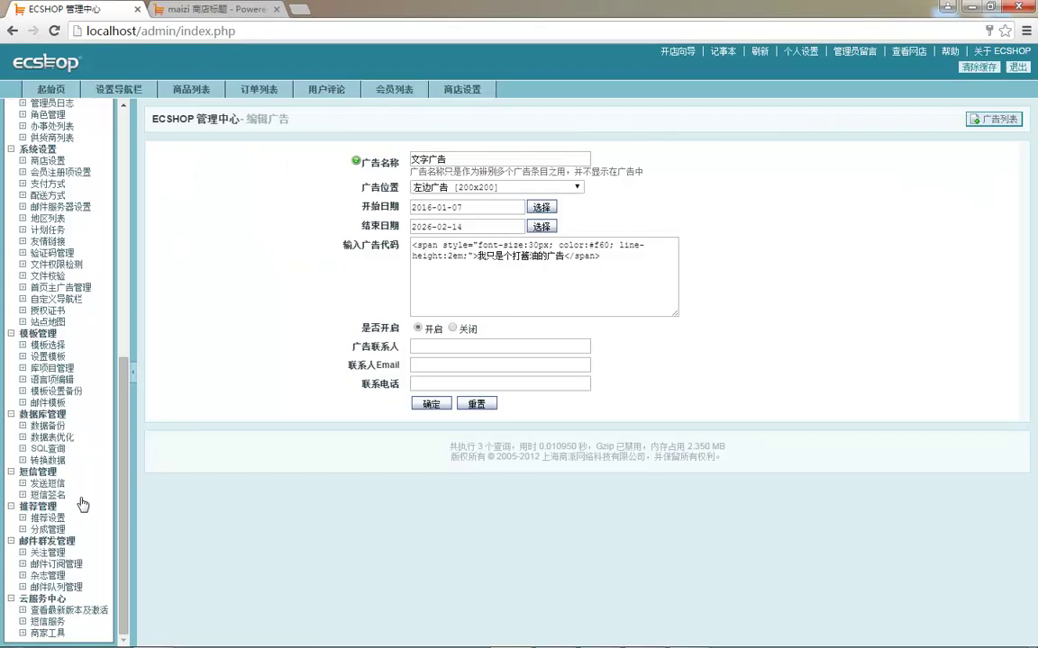
pyautogui.click(60, 288)
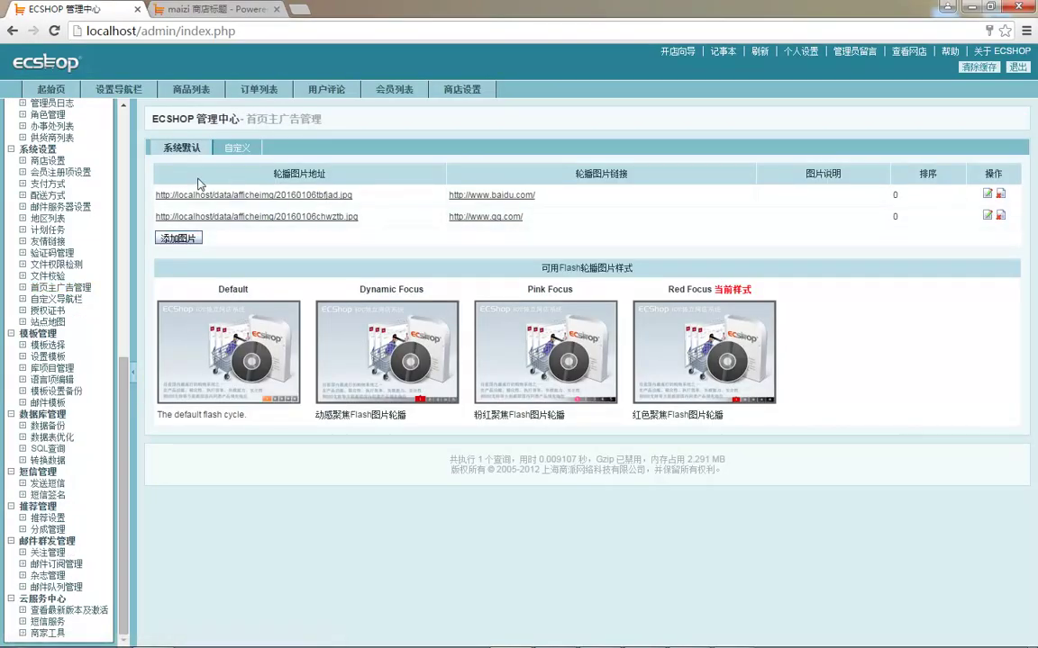
pyautogui.scroll(4, 93, 259)
pyautogui.scroll(2, 93, 259)
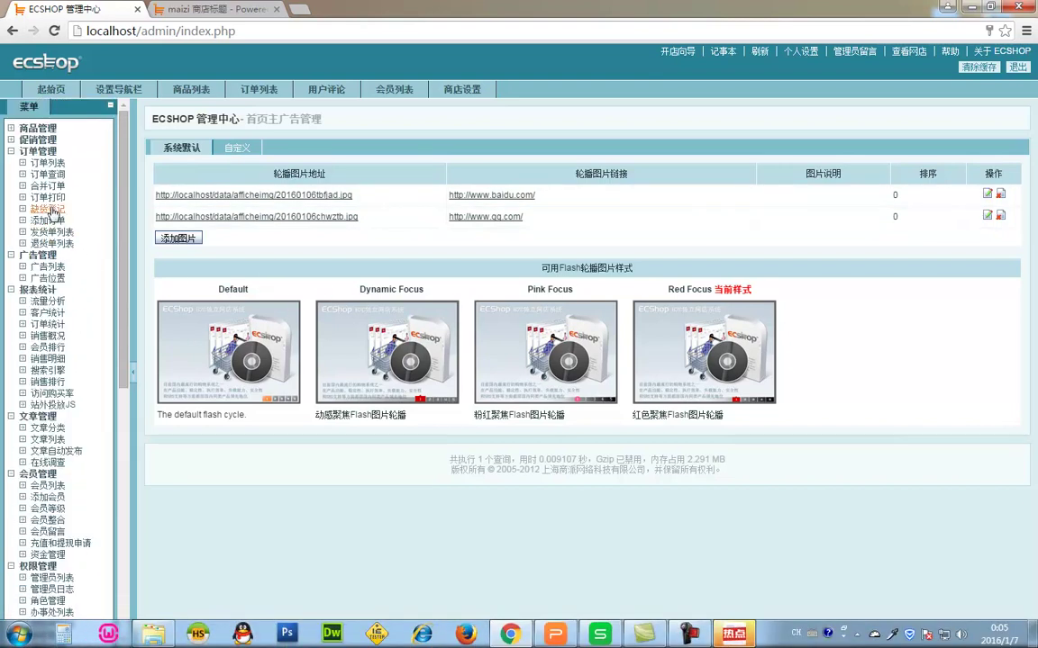
pyautogui.click(51, 267)
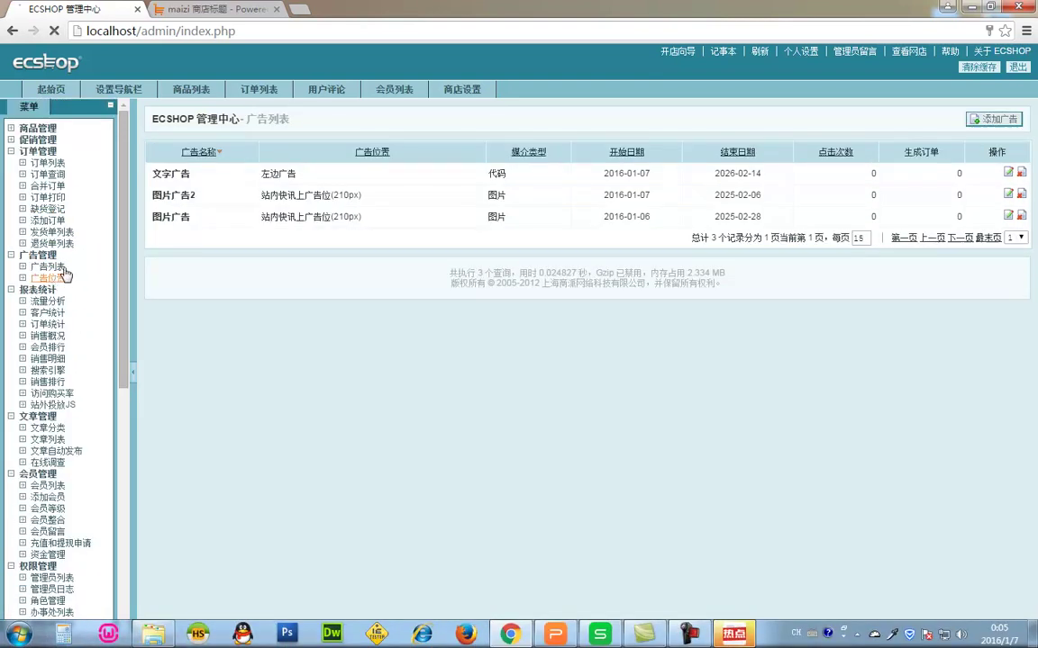
pyautogui.click(48, 278)
pyautogui.scroll(-5, 54, 378)
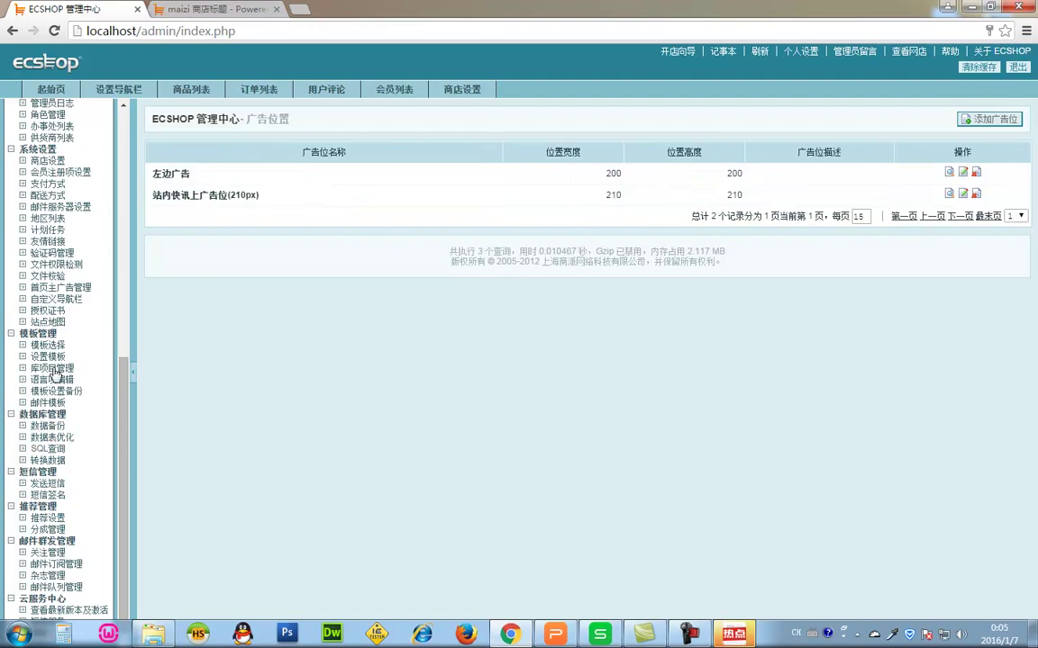
pyautogui.click(51, 361)
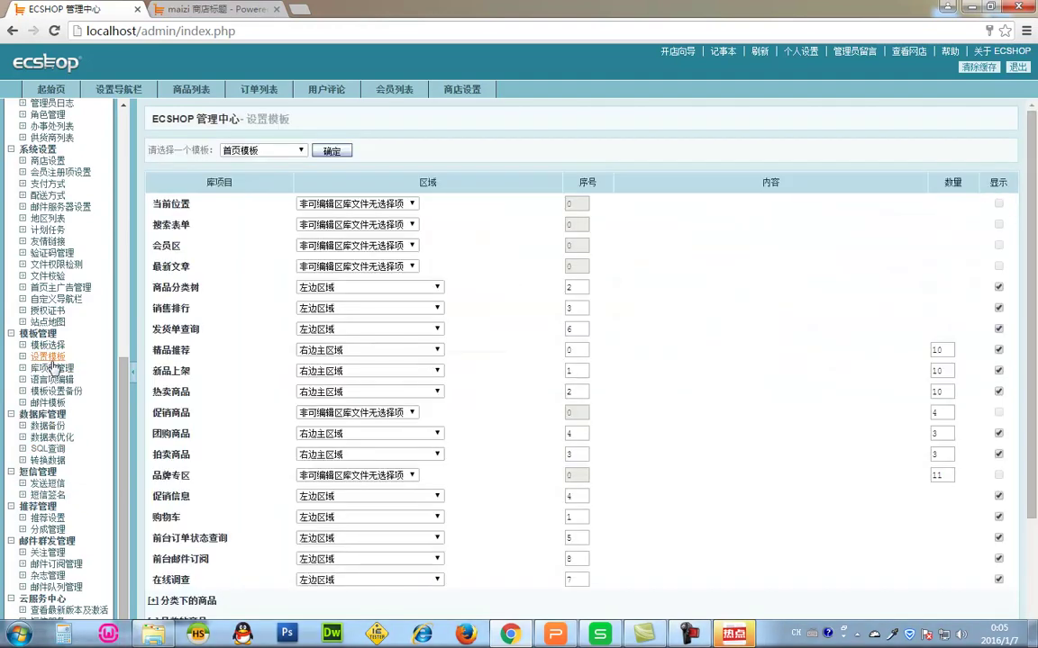